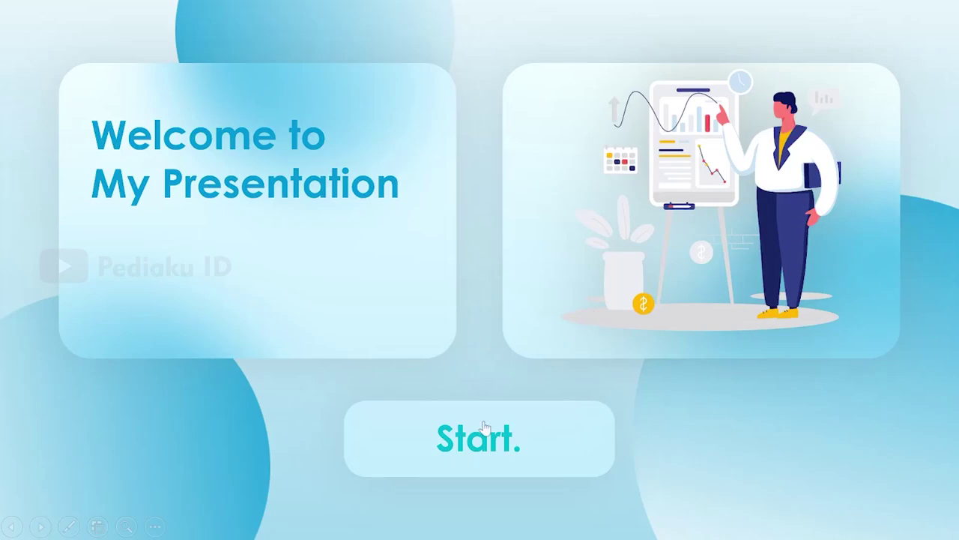
Step: Step the slide show forward through every slide to Thank You, then back to Content
left_click(485, 444)
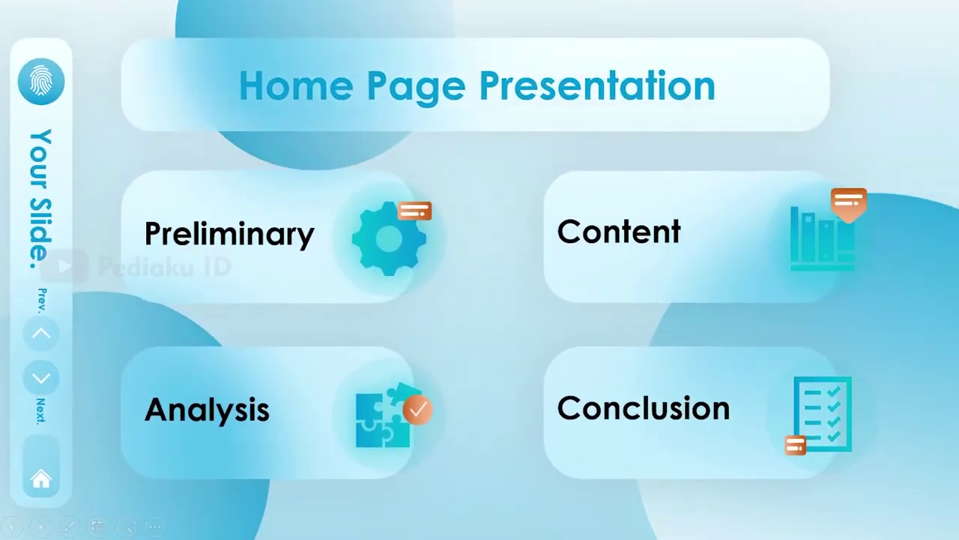
left_click(47, 381)
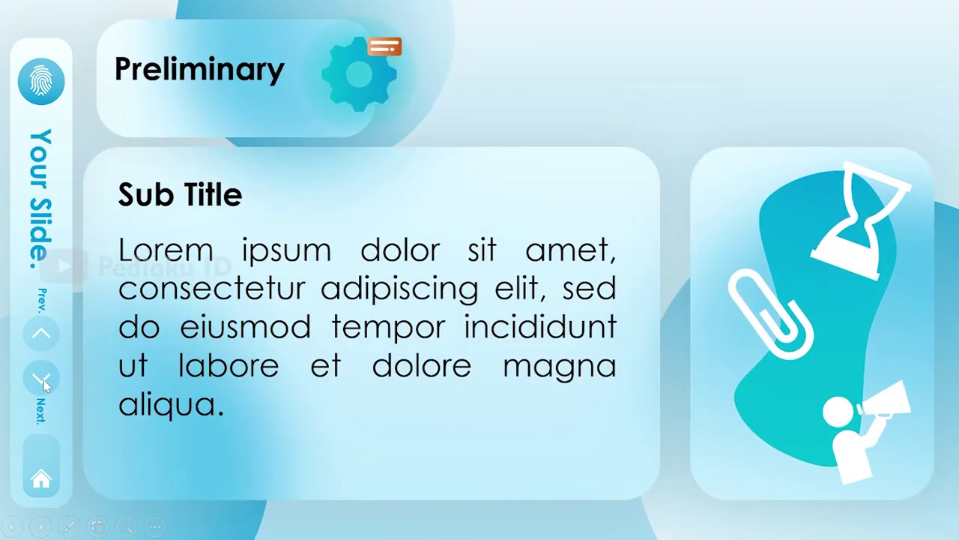
left_click(43, 382)
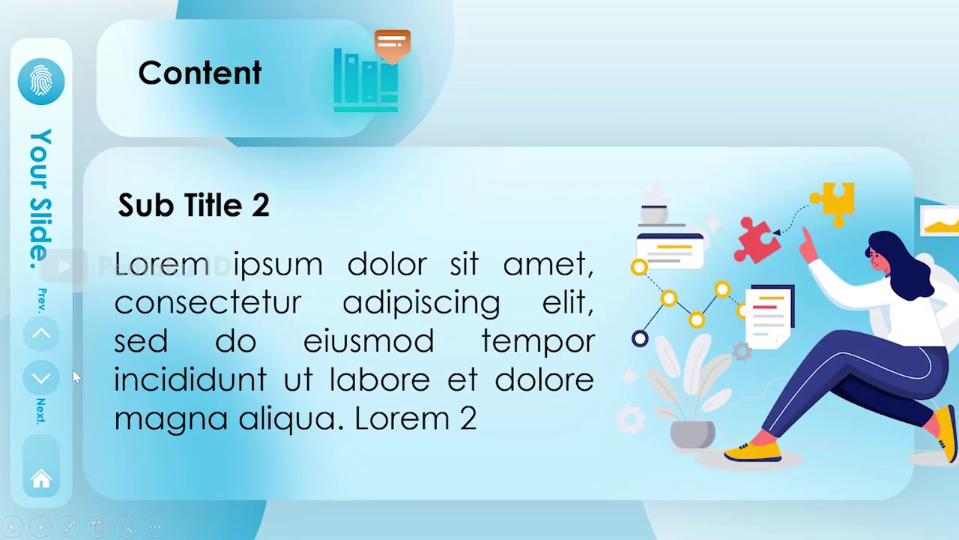
left_click(43, 382)
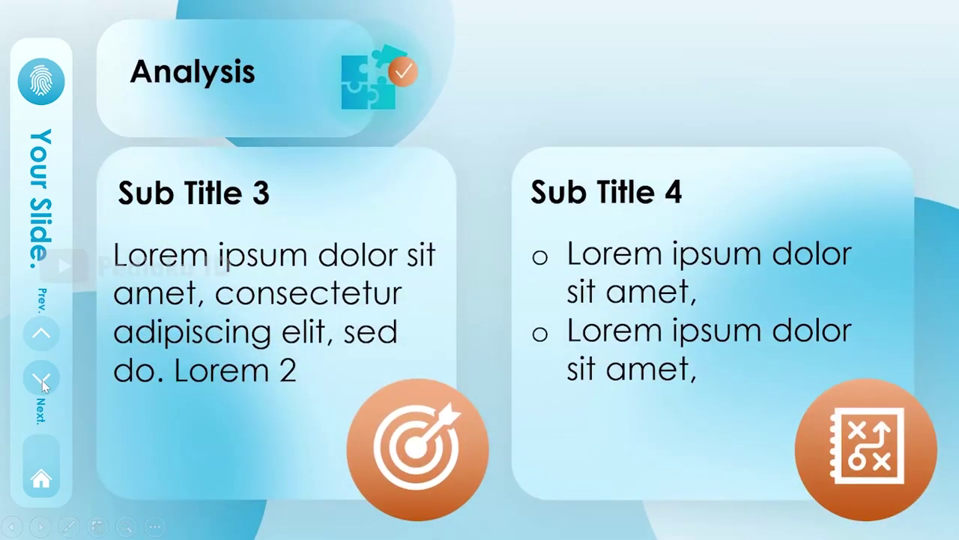
left_click(42, 380)
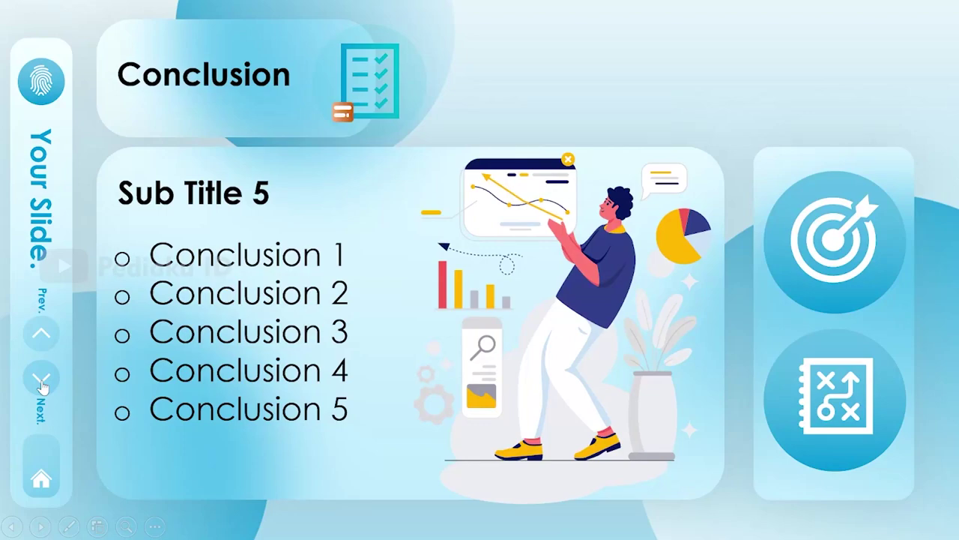
left_click(42, 381)
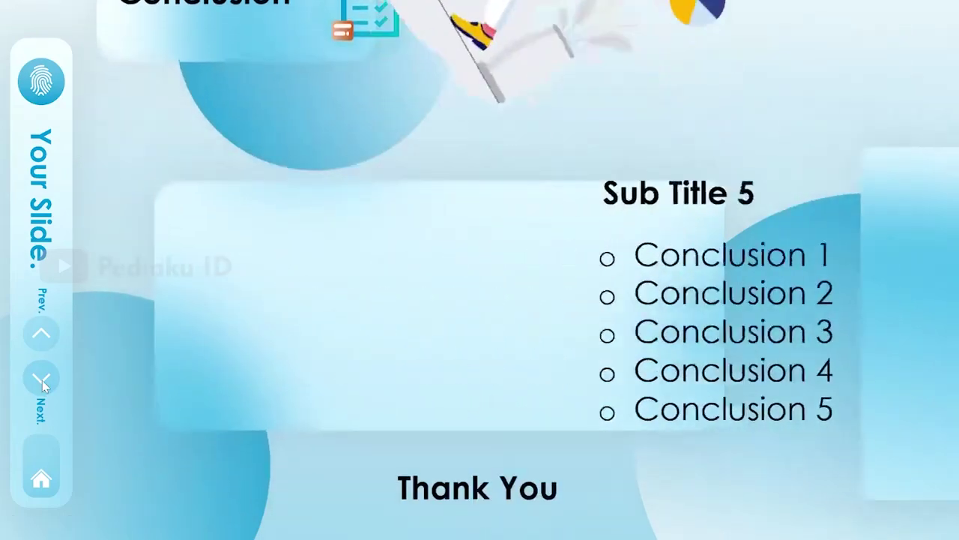
left_click(42, 339)
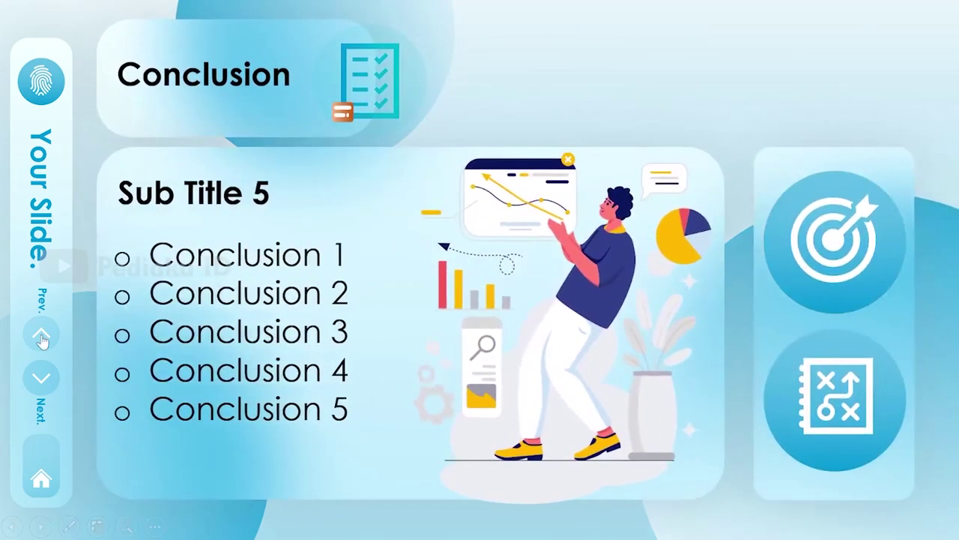
left_click(41, 337)
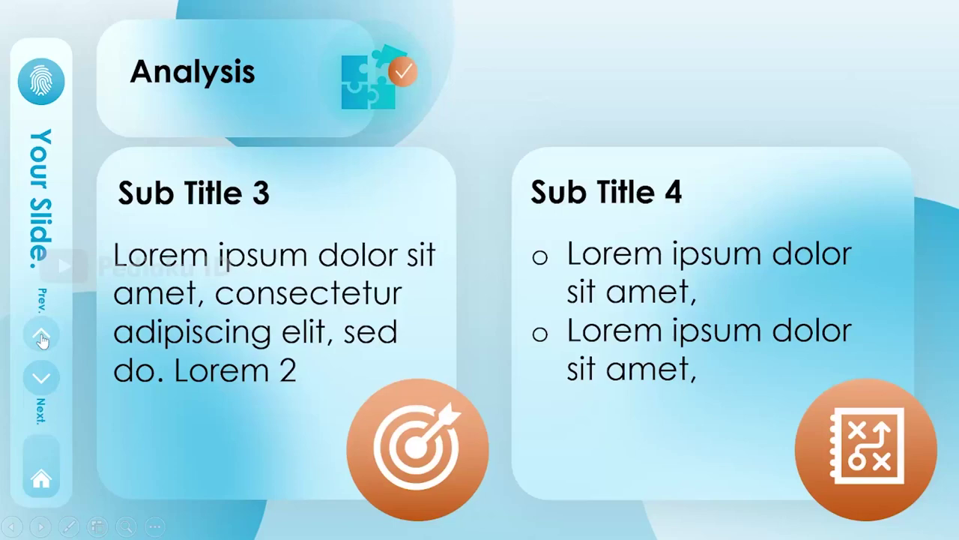
left_click(41, 337)
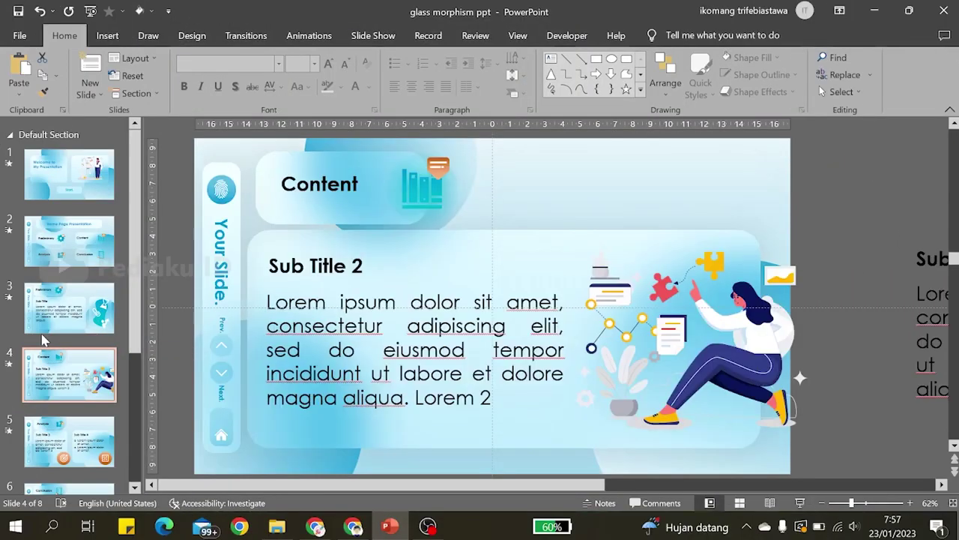
Step: Browse the thumbnails down to blank slide 8 and open its background formatting settings
left_click(90, 191)
left_click(88, 243)
scroll(64, 362, "down", 3)
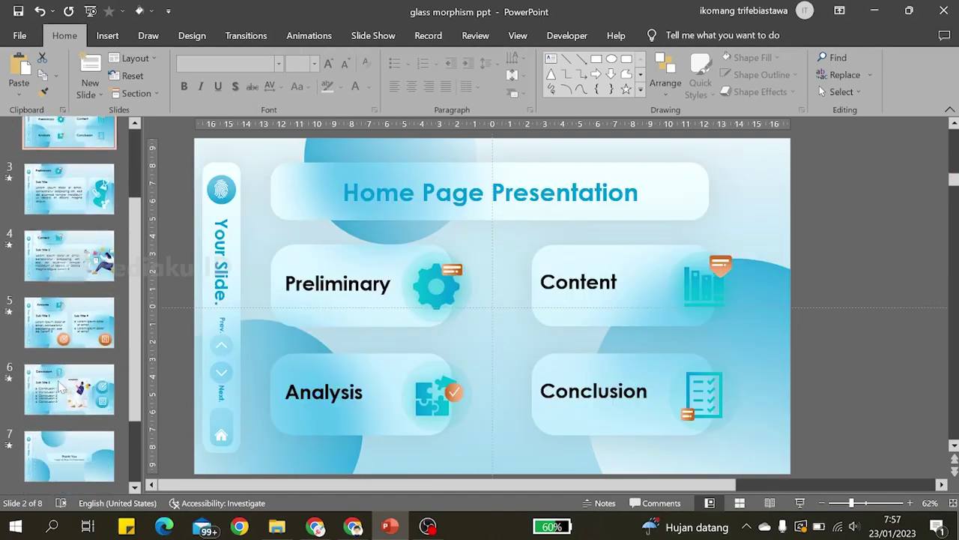
scroll(60, 382, "down", 2)
left_click(72, 445)
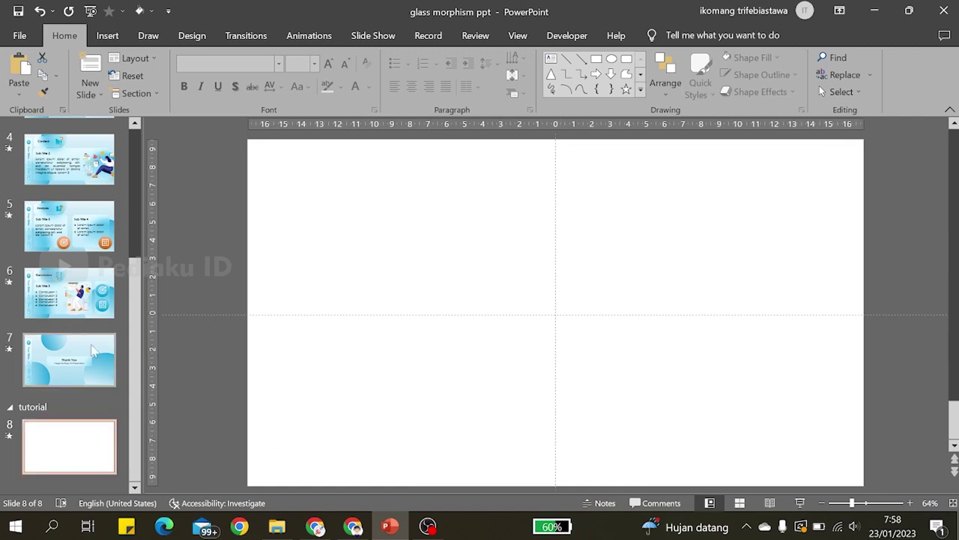
left_click(101, 367)
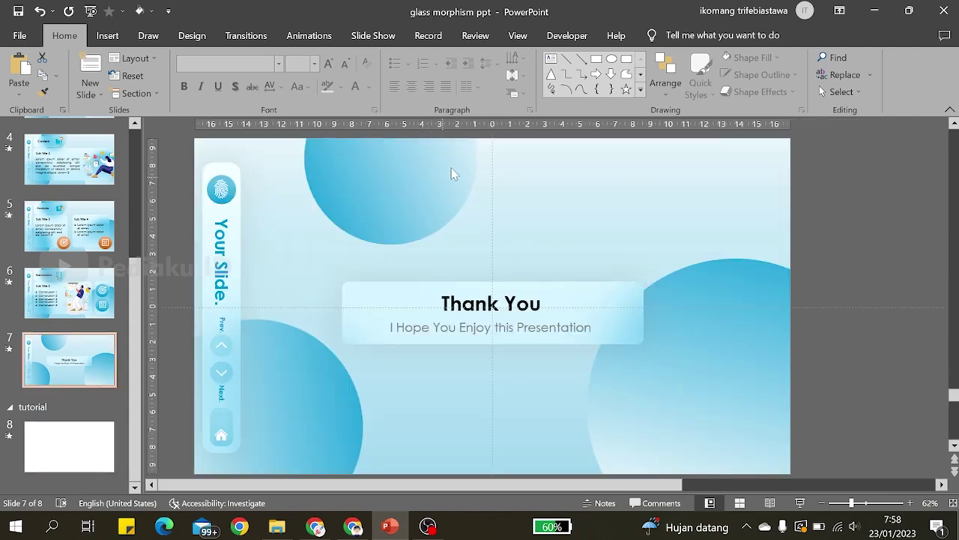
left_click(78, 460)
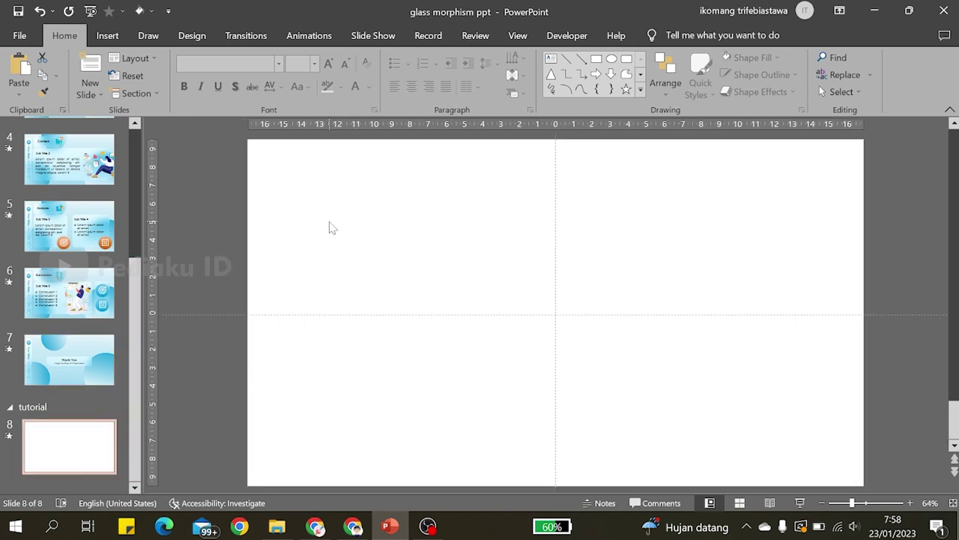
left_click(402, 378)
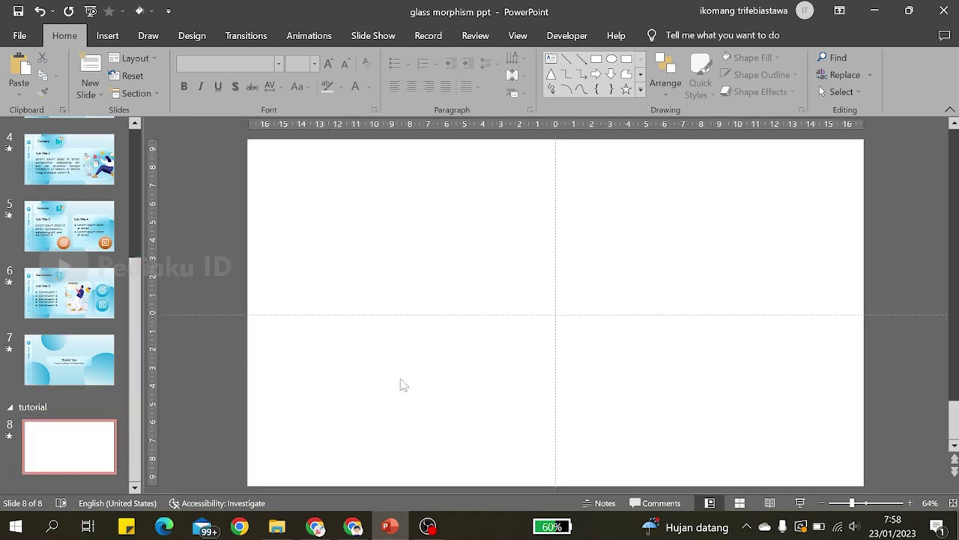
Step: Apply a gradient fill with a cyan first stop and raise both stops' transparency
left_click(808, 238)
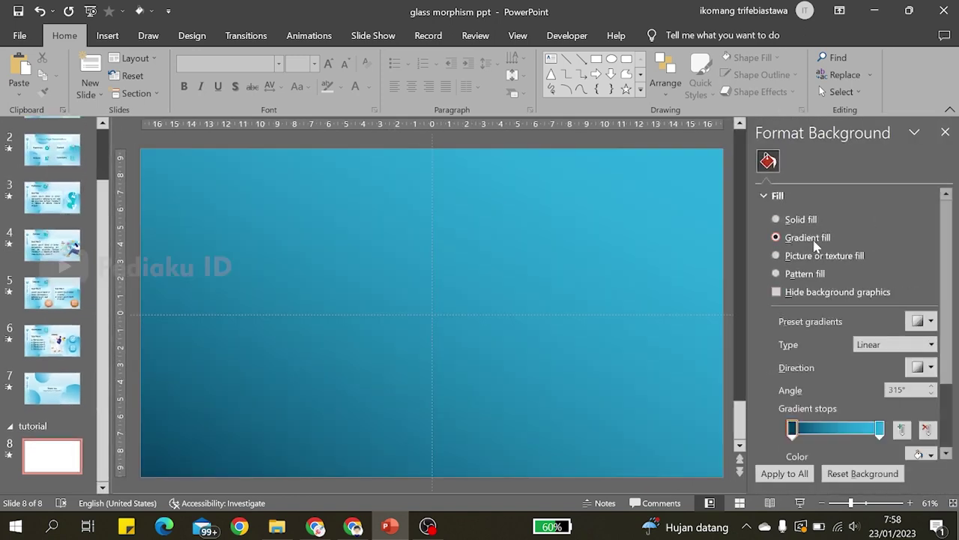
left_click_drag(954, 227, 921, 322)
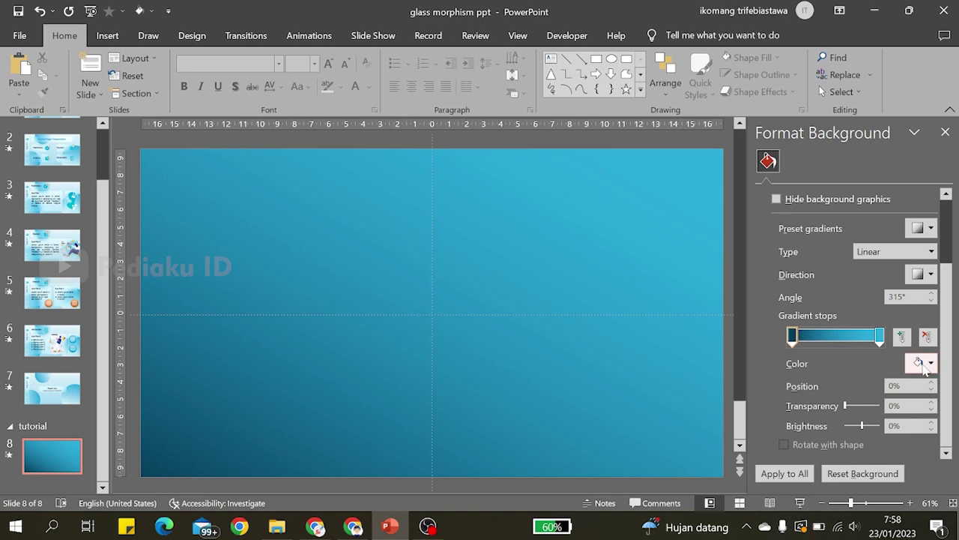
left_click(922, 364)
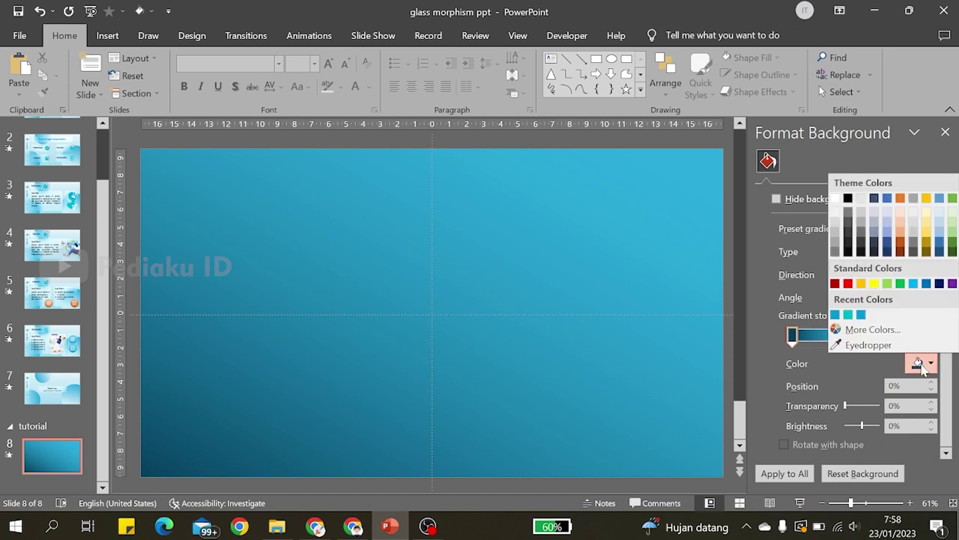
left_click(848, 315)
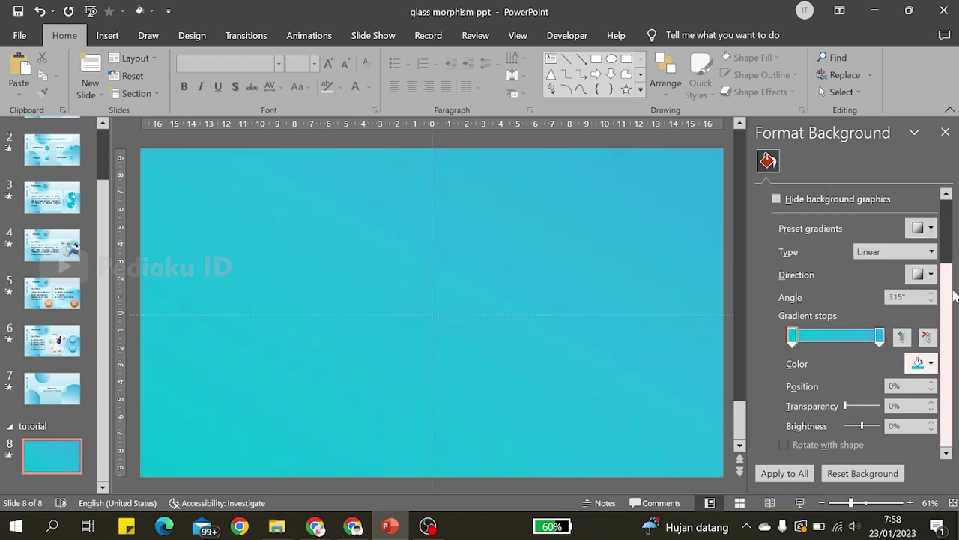
left_click_drag(845, 407, 879, 412)
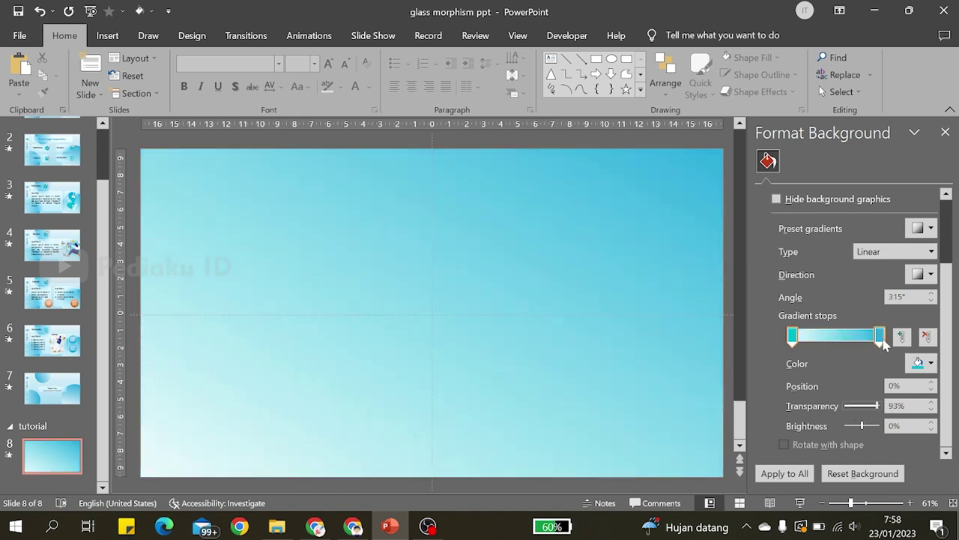
left_click_drag(847, 409, 868, 412)
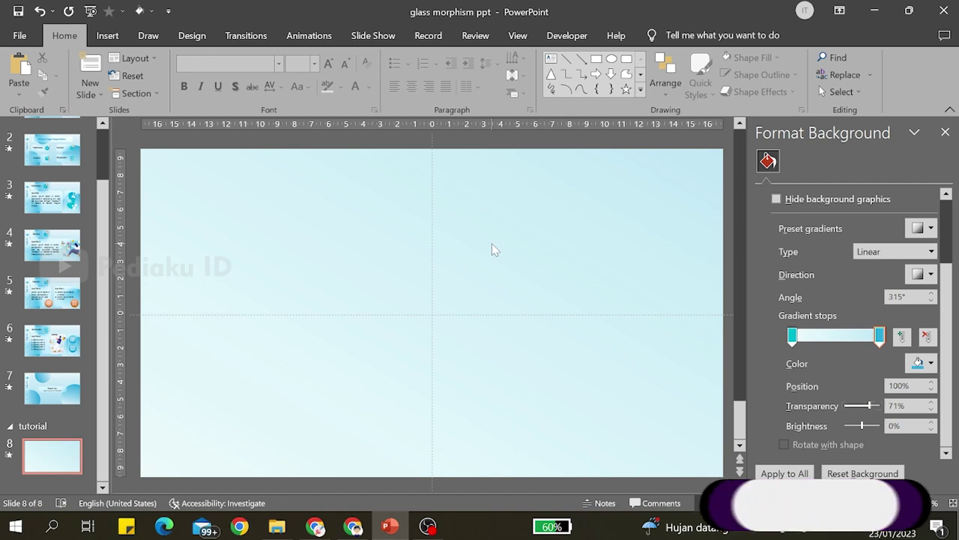
Step: Compare slide 8's new gradient against the Thank You slide's background
left_click(49, 403)
left_click(60, 458)
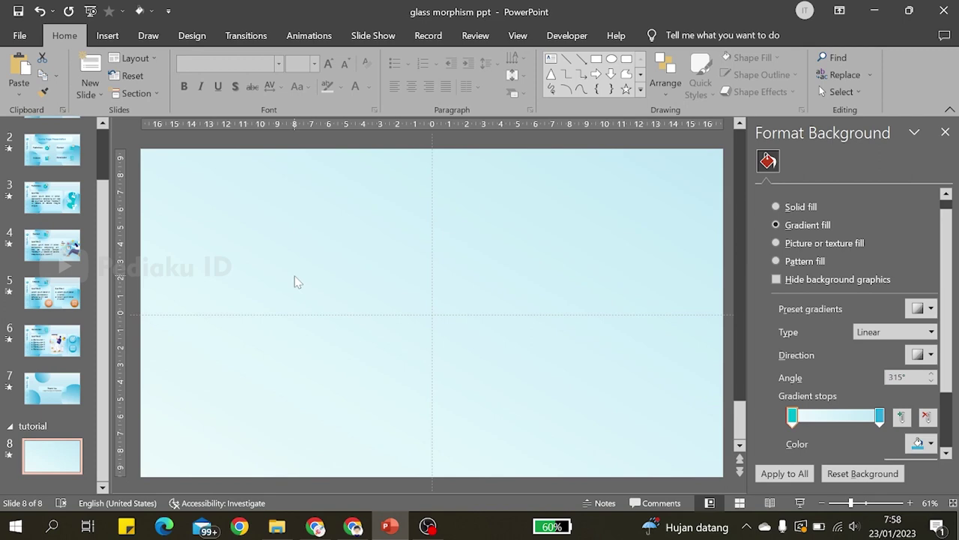
left_click(53, 388)
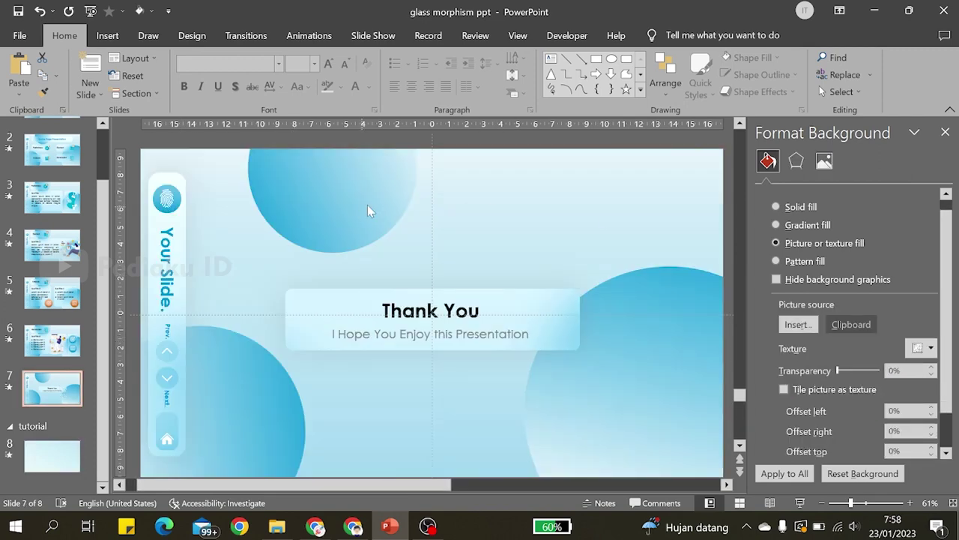
left_click(53, 456)
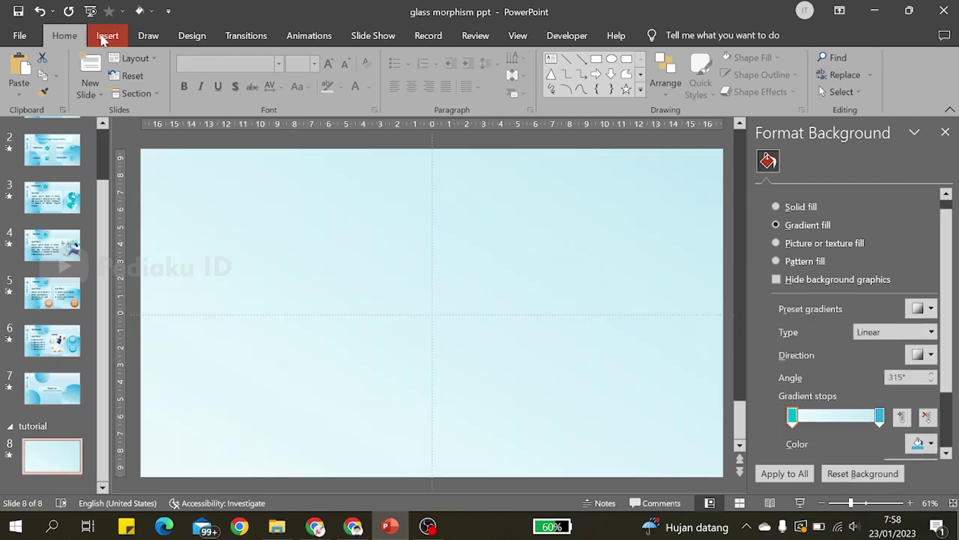
Step: Draw an oval circle, enlarge it to about 14.5 cm, and place it lower-right
left_click(107, 35)
left_click(232, 82)
left_click(290, 129)
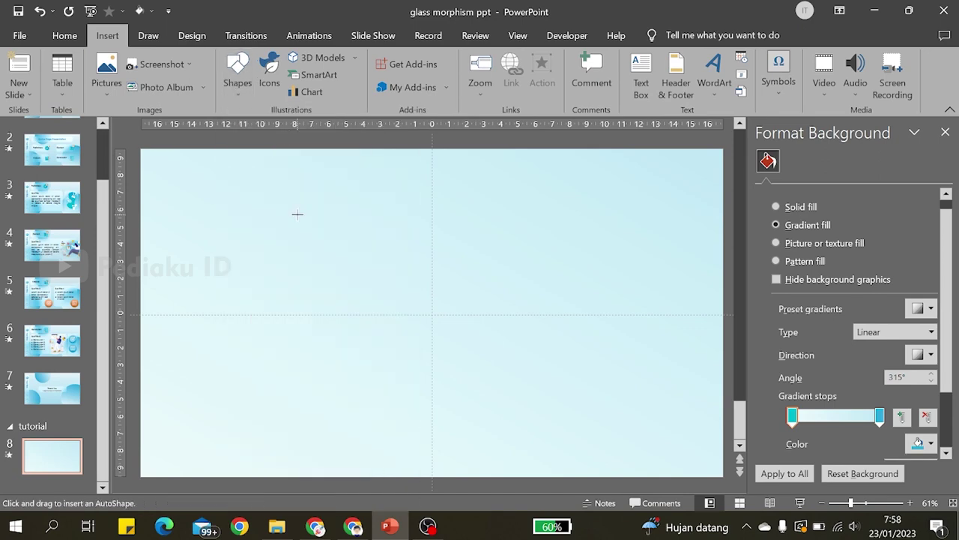
left_click_drag(298, 215, 470, 388)
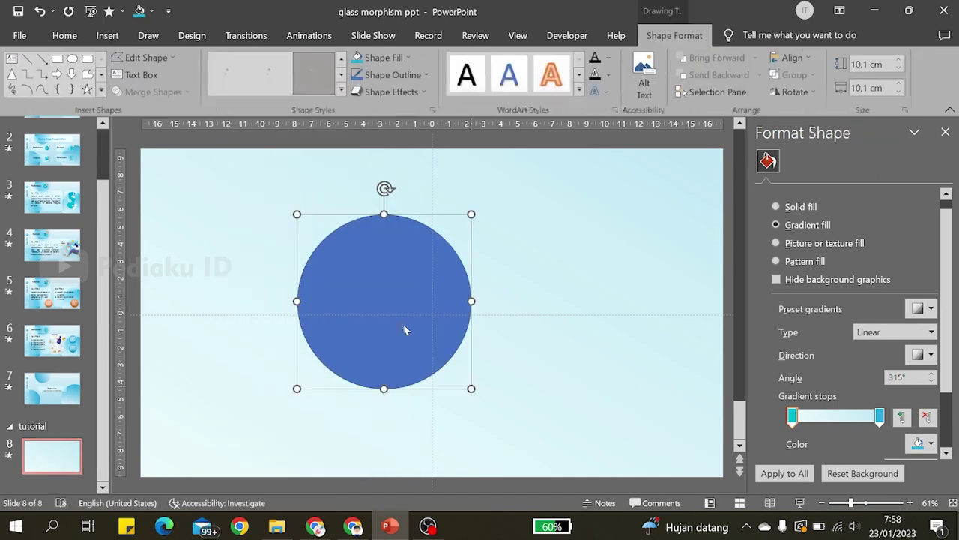
mouse_move(403, 328)
left_mouse_down()
mouse_move(336, 220)
mouse_move(444, 302)
mouse_move(531, 329)
left_mouse_up()
left_click_drag(558, 252, 635, 175)
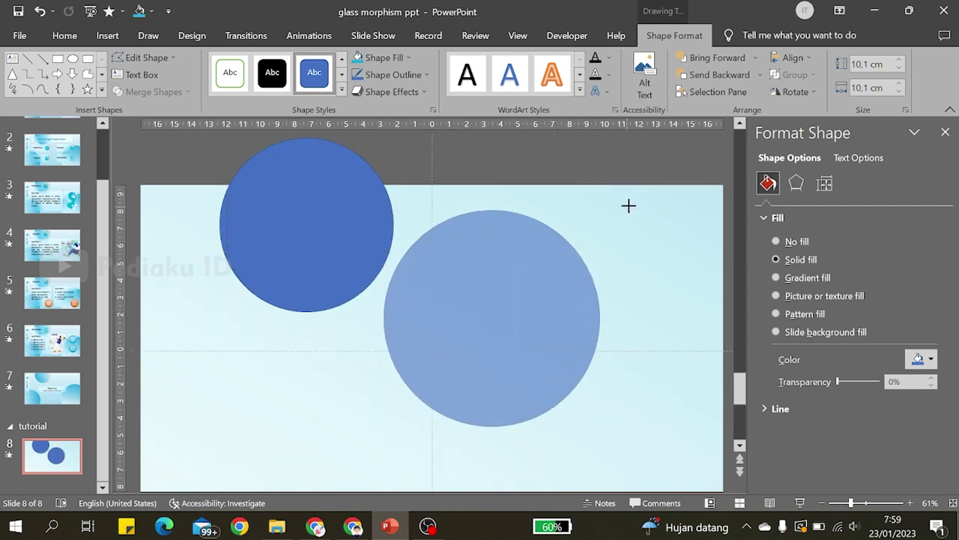
mouse_move(460, 302)
left_mouse_down()
mouse_move(593, 434)
mouse_move(604, 405)
left_mouse_up()
Step: Position the top and bottom-left circles so they bleed off the slide edges
scroll(603, 405, "down", 1)
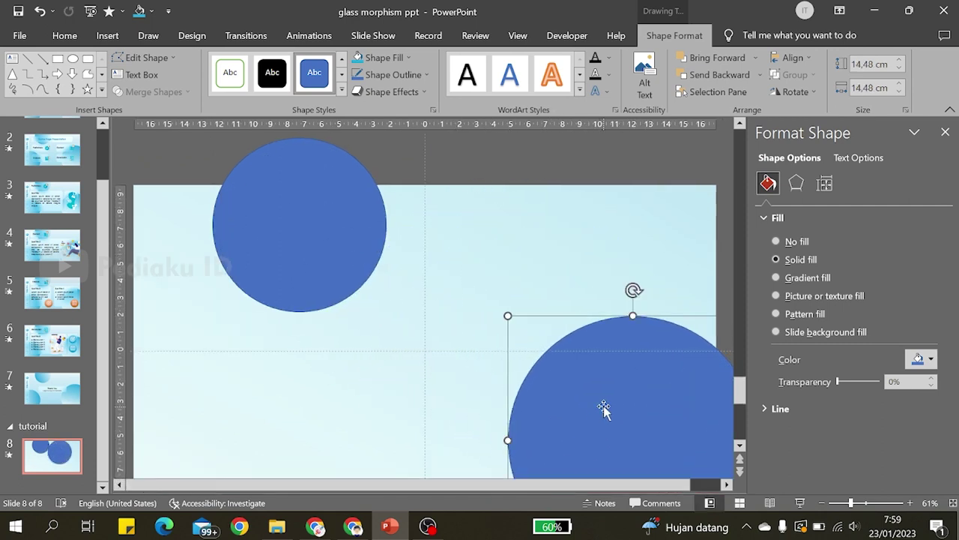
left_click(316, 223)
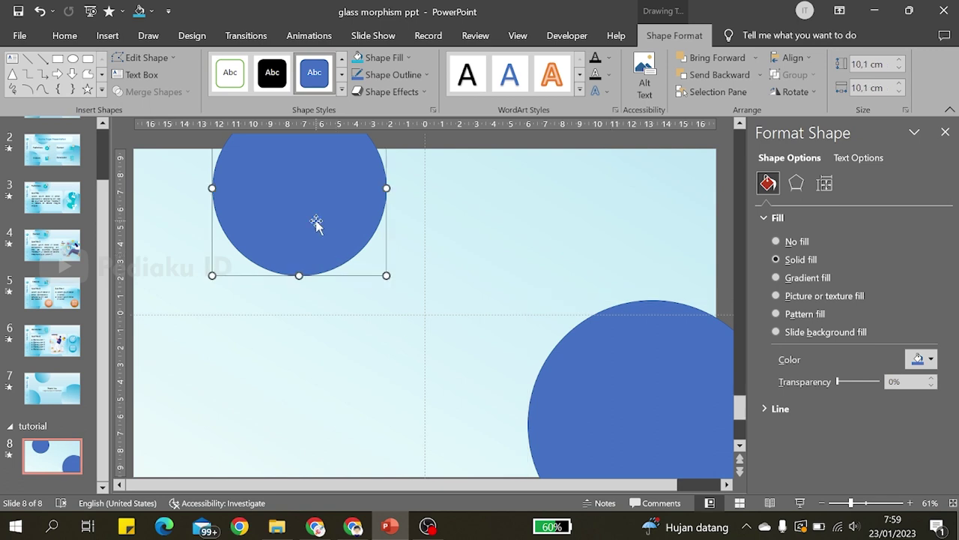
scroll(315, 223, "up", 1)
left_click_drag(317, 227, 354, 321)
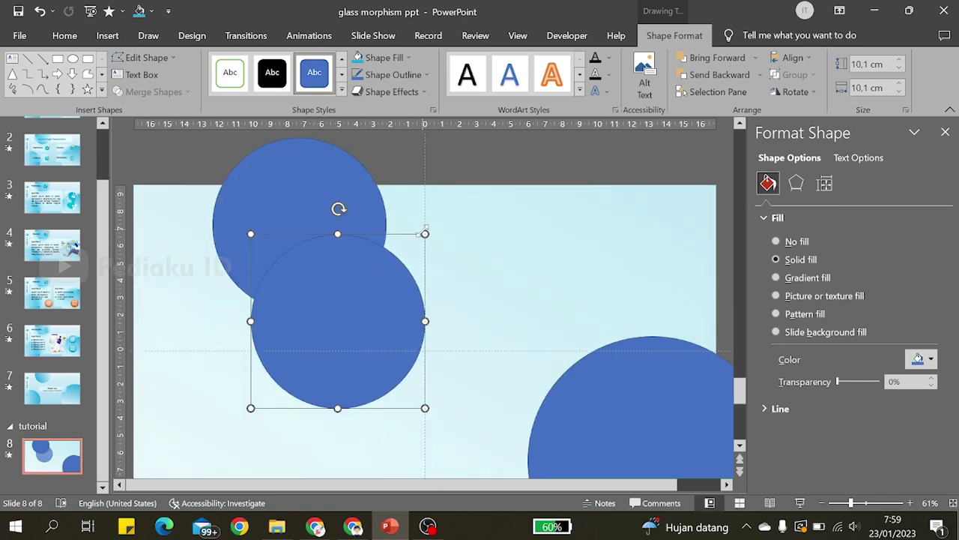
left_click_drag(425, 232, 395, 265)
left_click_drag(349, 325, 243, 461)
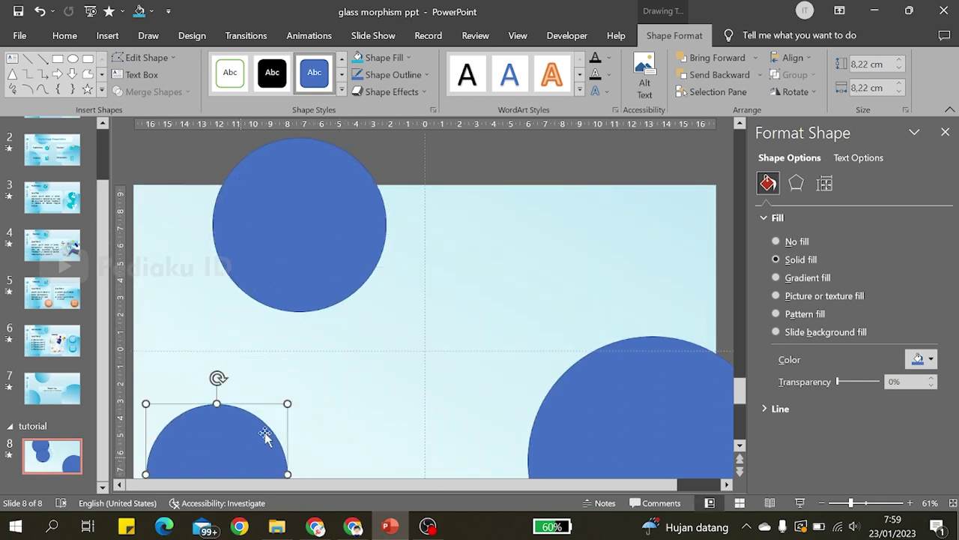
scroll(380, 359, "down", 1)
scroll(380, 358, "down", 1)
left_click_drag(332, 236, 420, 236)
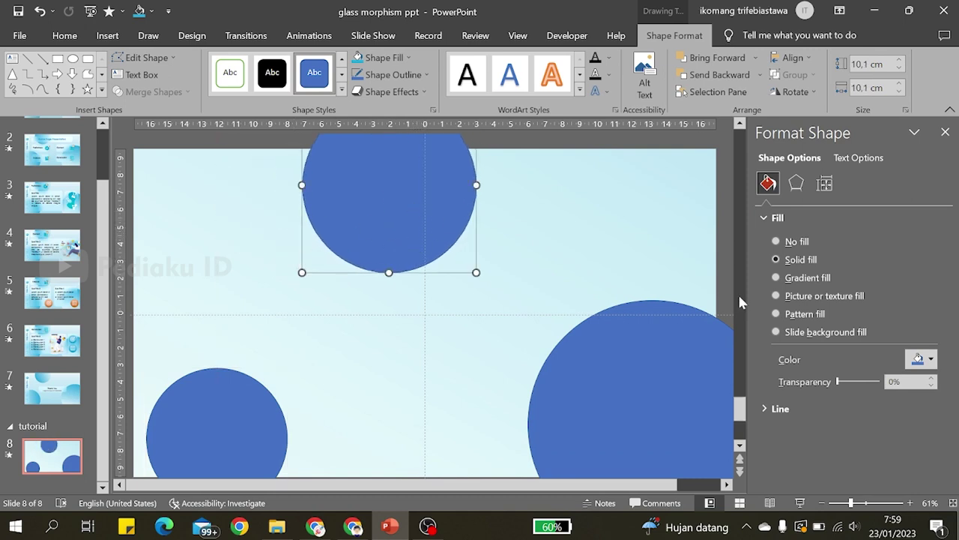
Step: Give all three circles a fully opaque gradient fill and no outline
left_click(696, 352, "shift")
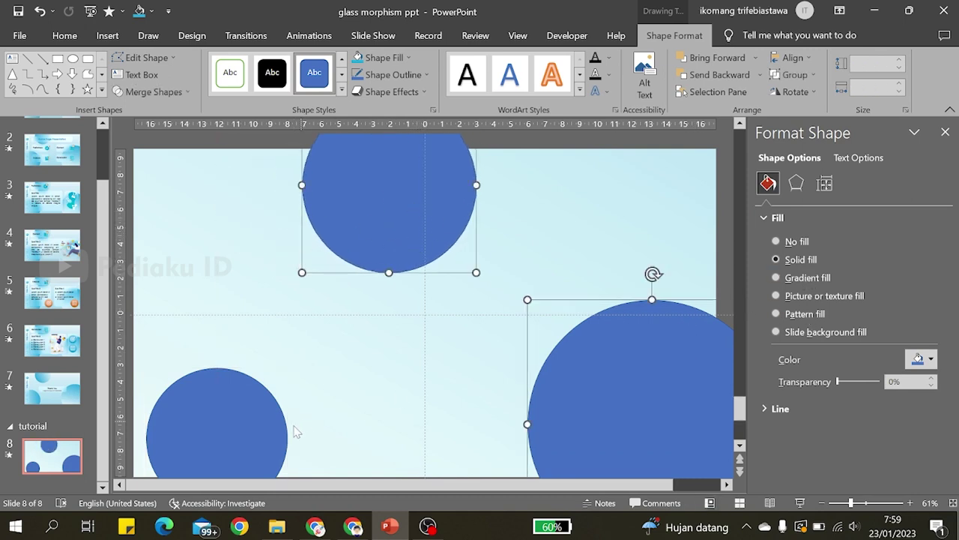
left_click(258, 435, "shift")
left_click(786, 280)
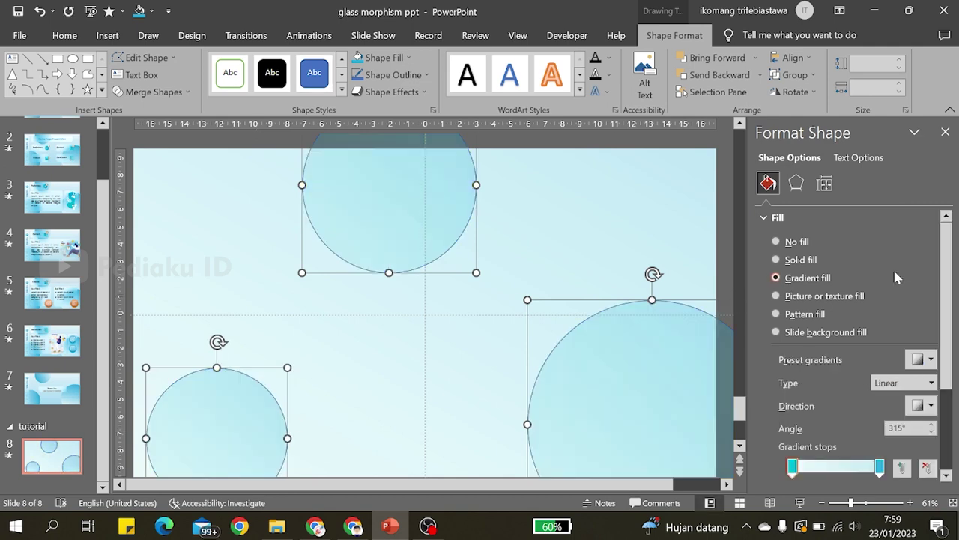
left_click_drag(947, 254, 914, 351)
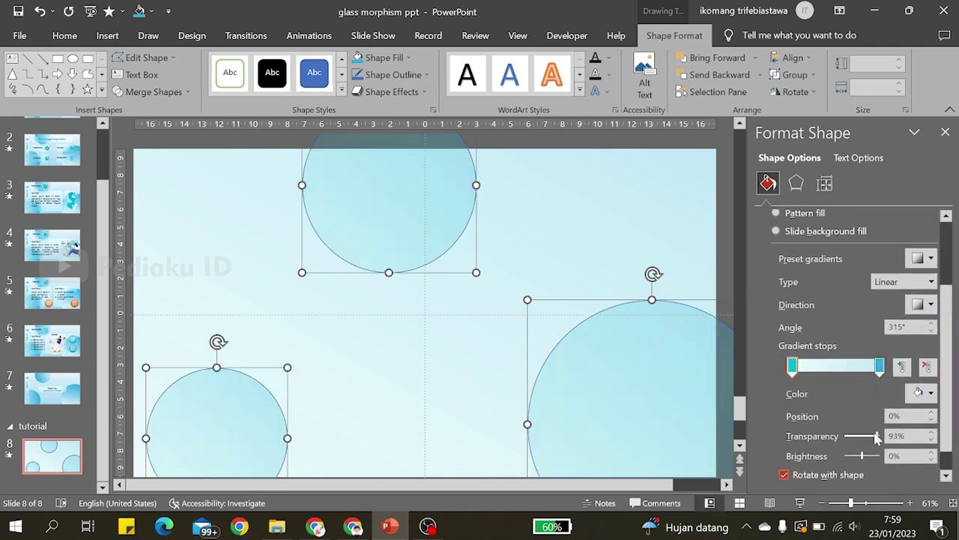
left_click_drag(877, 438, 845, 437)
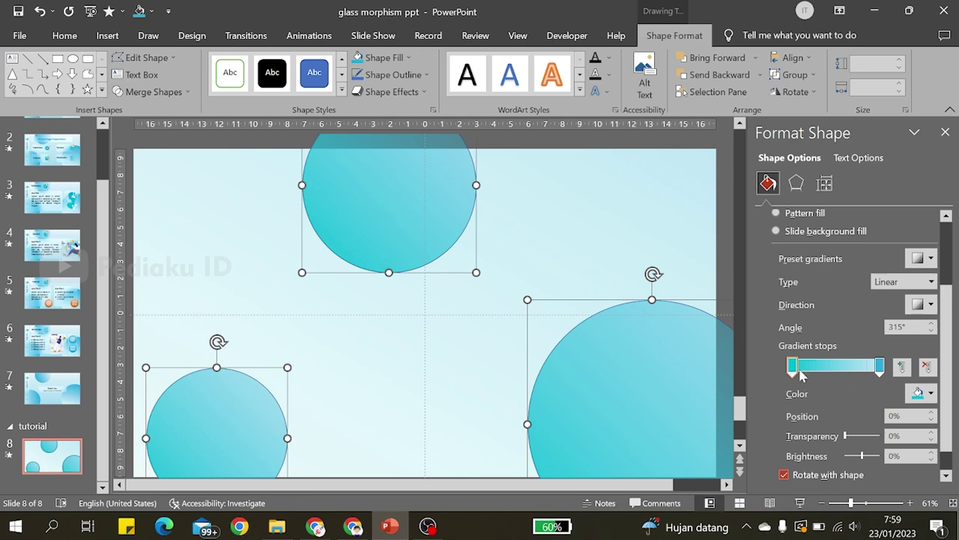
left_click_drag(873, 444, 846, 437)
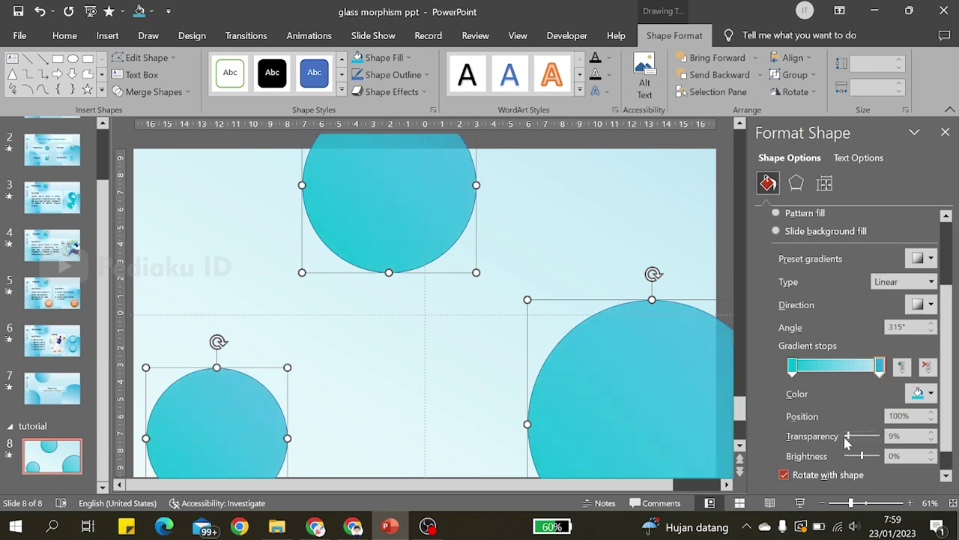
left_click(406, 78)
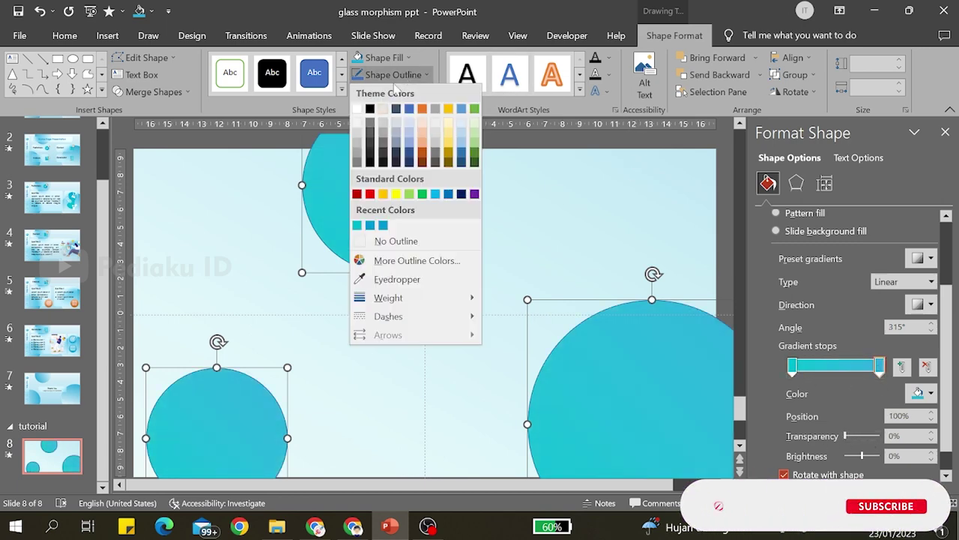
left_click(383, 238)
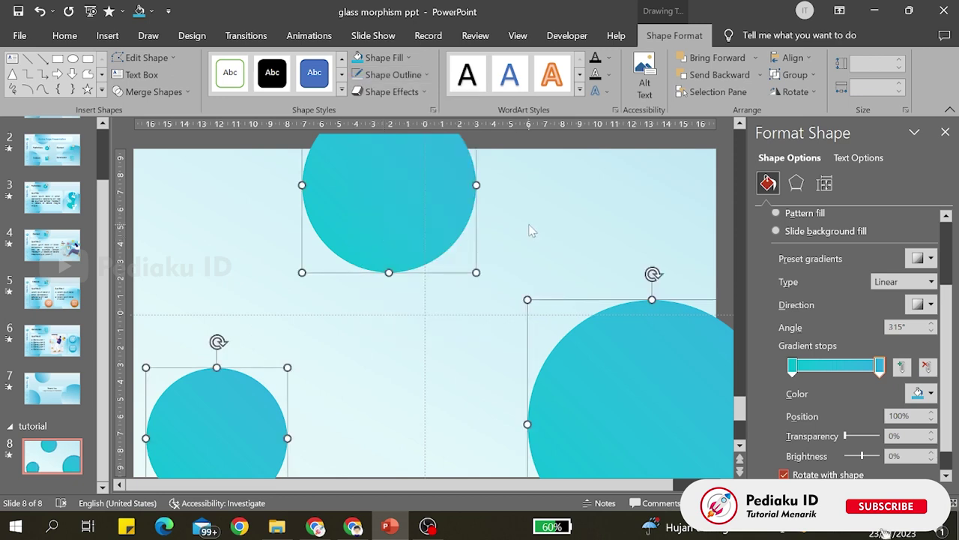
Step: Add a middle gradient stop near 52% and make the left stop white
left_click_drag(792, 367, 824, 380)
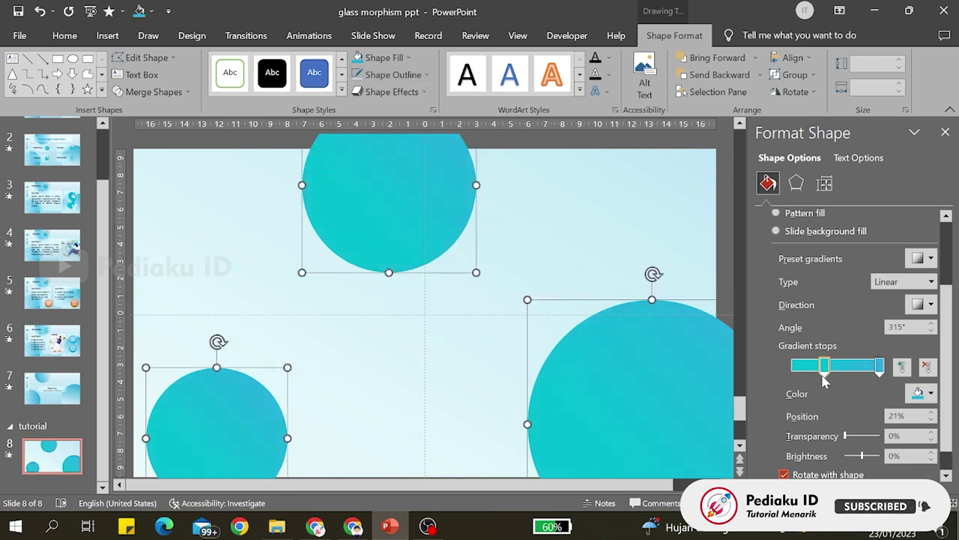
left_click(794, 367)
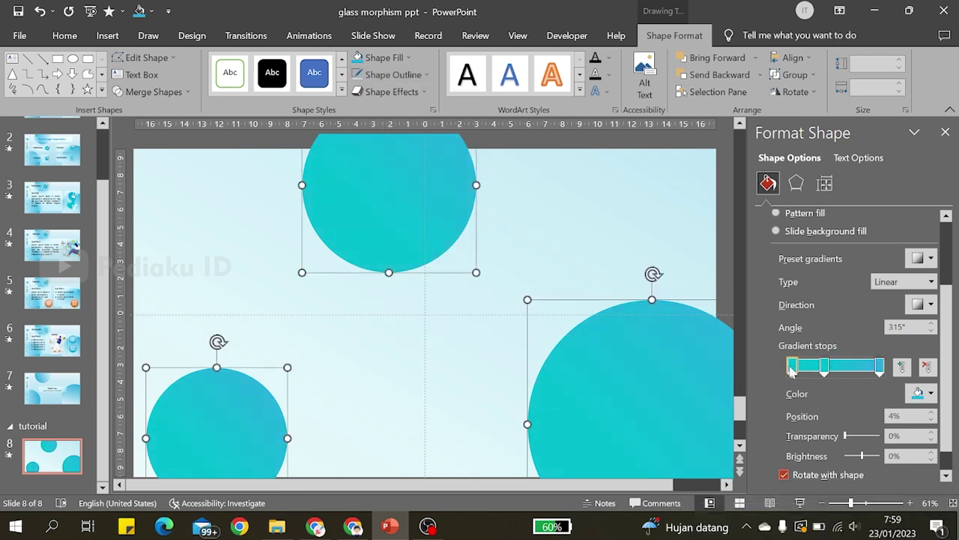
left_click(922, 394)
left_click(835, 228)
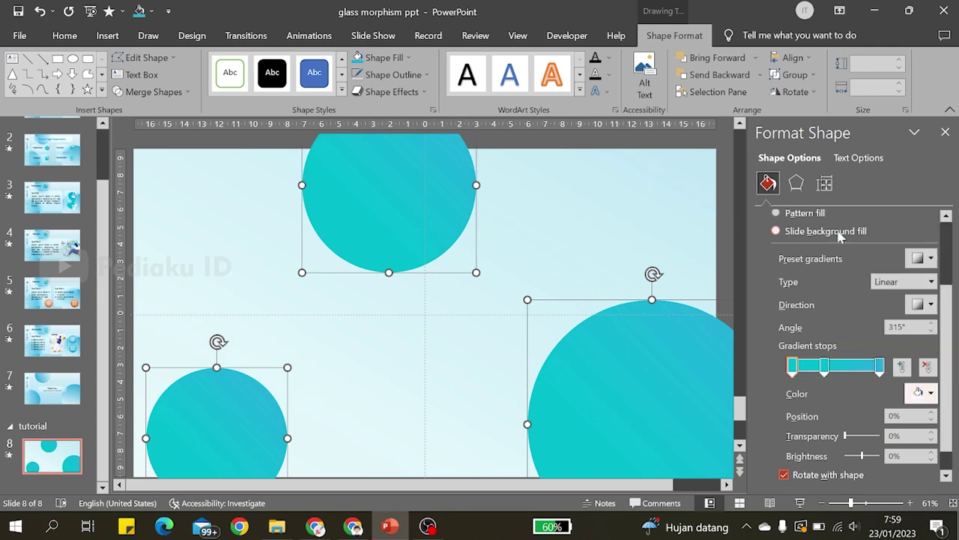
left_click_drag(823, 367, 837, 367)
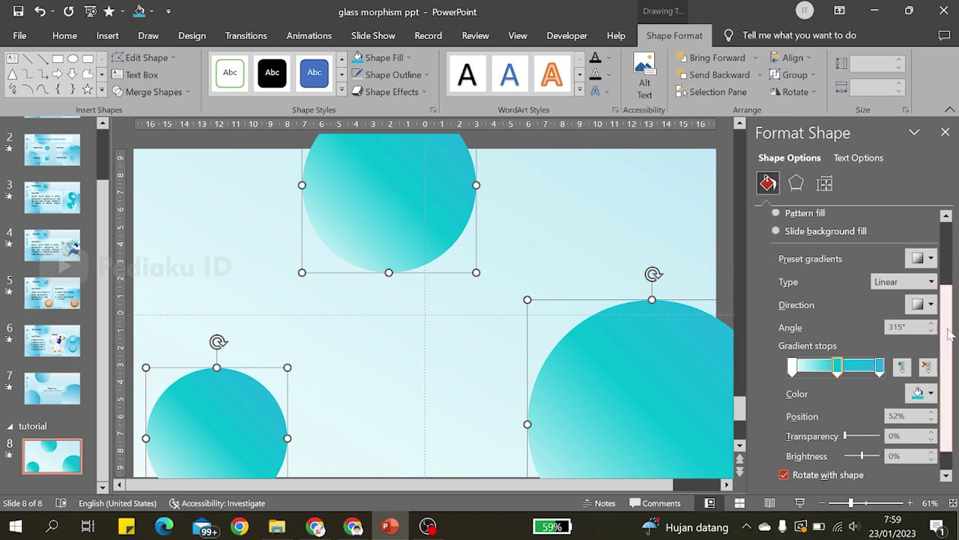
left_click_drag(949, 332, 950, 352)
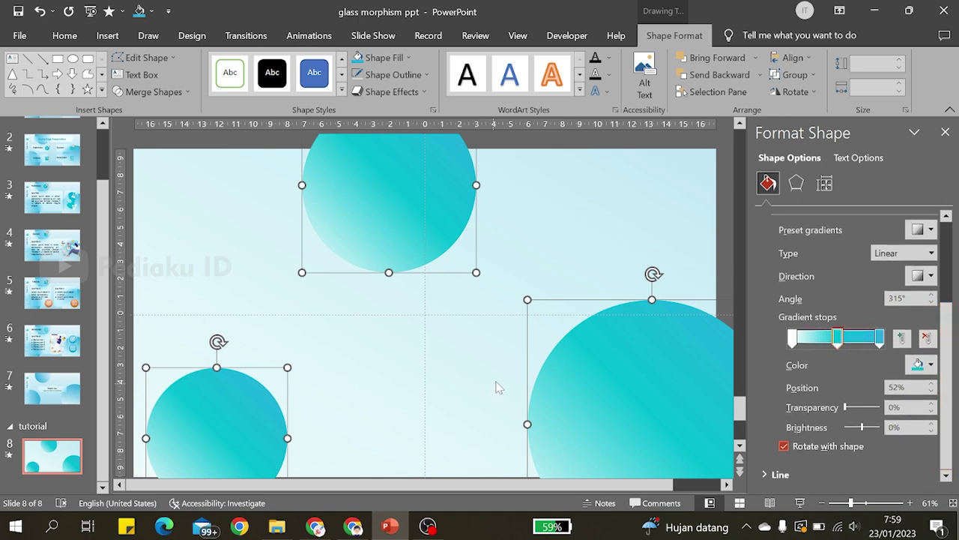
Step: Preview slide 8 full-screen, then deselect the circles
left_click(801, 503)
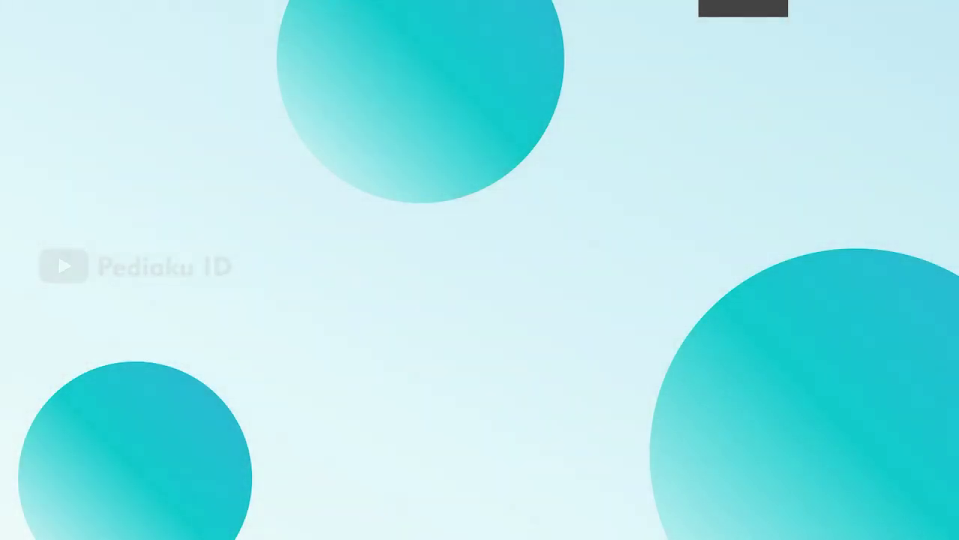
key("Escape")
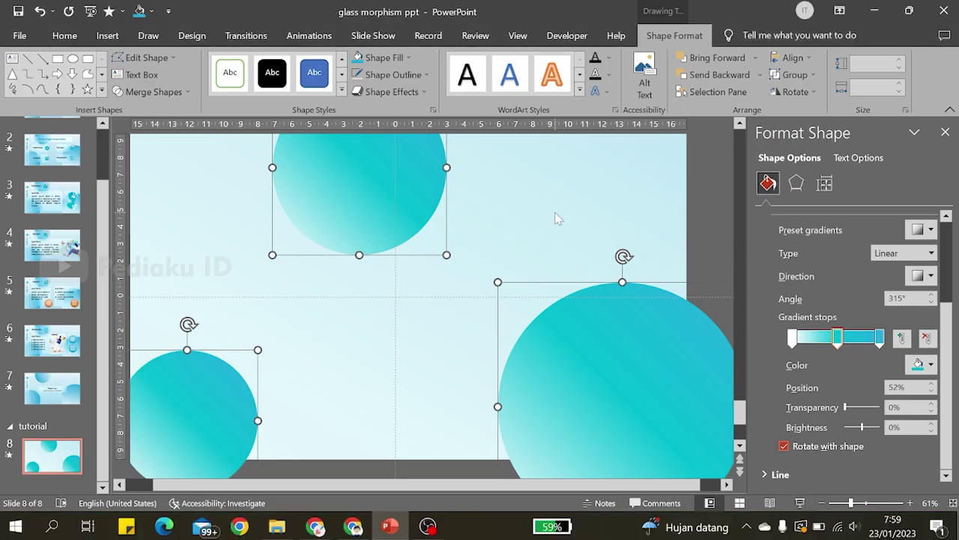
left_click(559, 218)
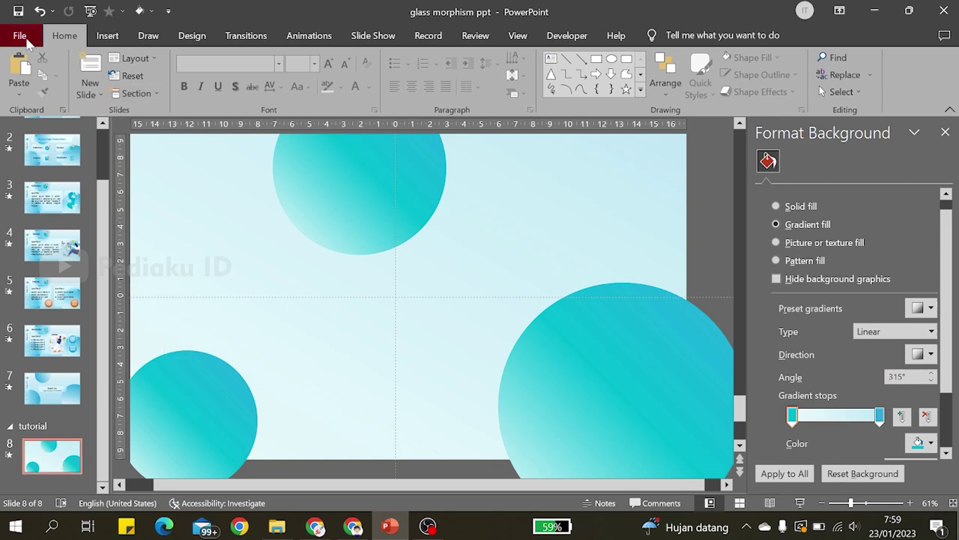
Step: Save only the current slide as a PNG image named 'bg'
left_click(19, 35)
left_click(46, 241)
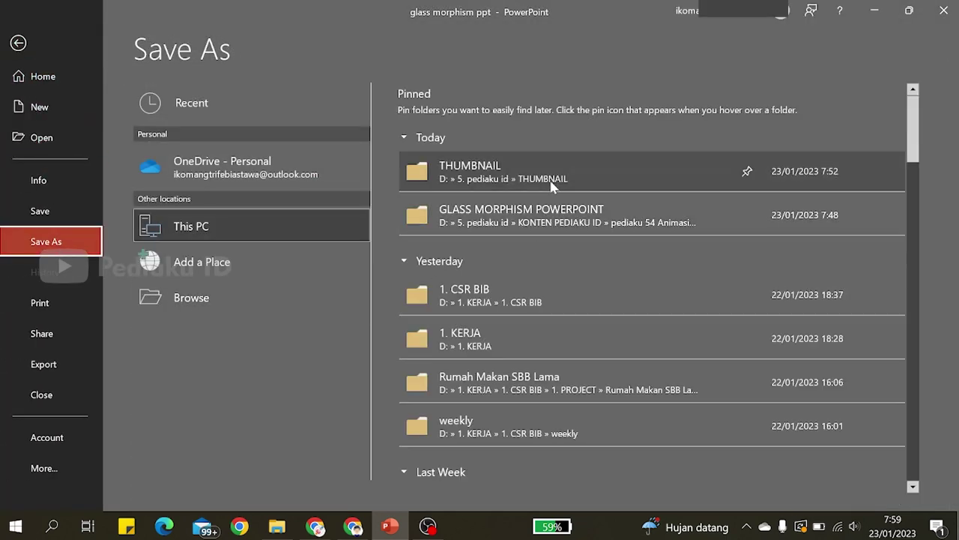
left_click(536, 216)
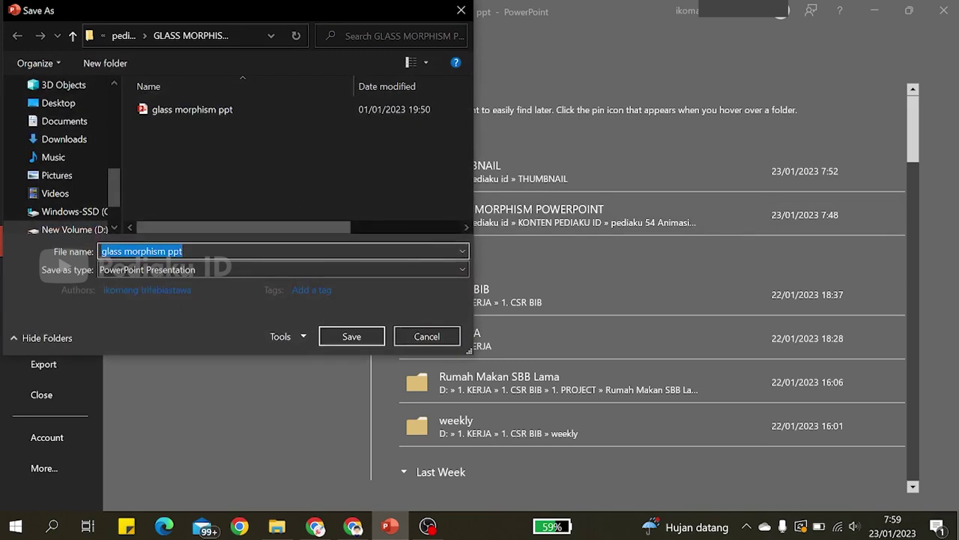
left_click(236, 269)
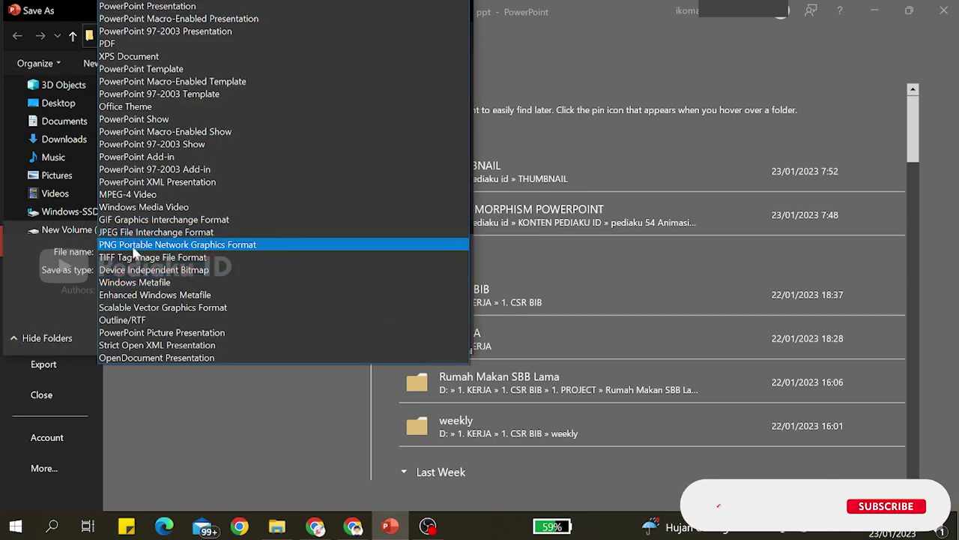
left_click(133, 245)
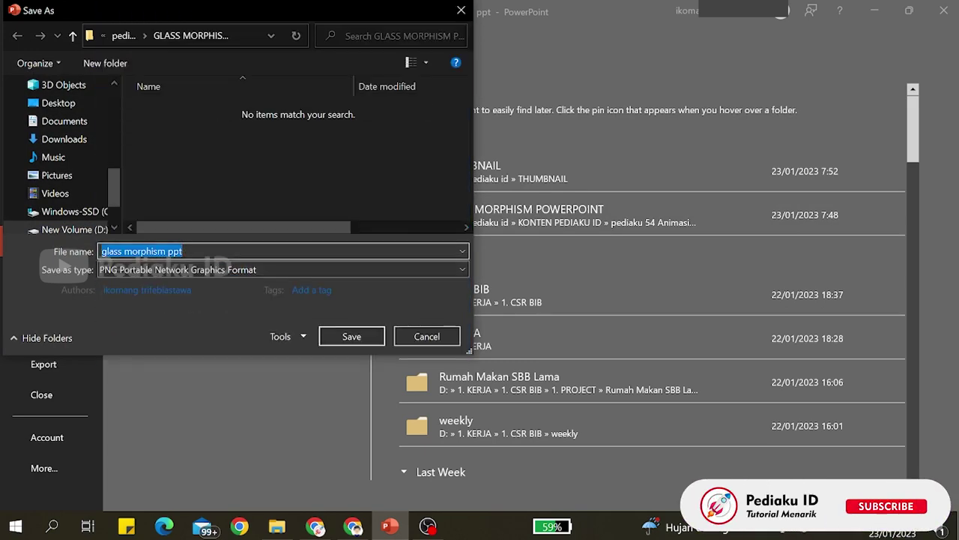
type("bg")
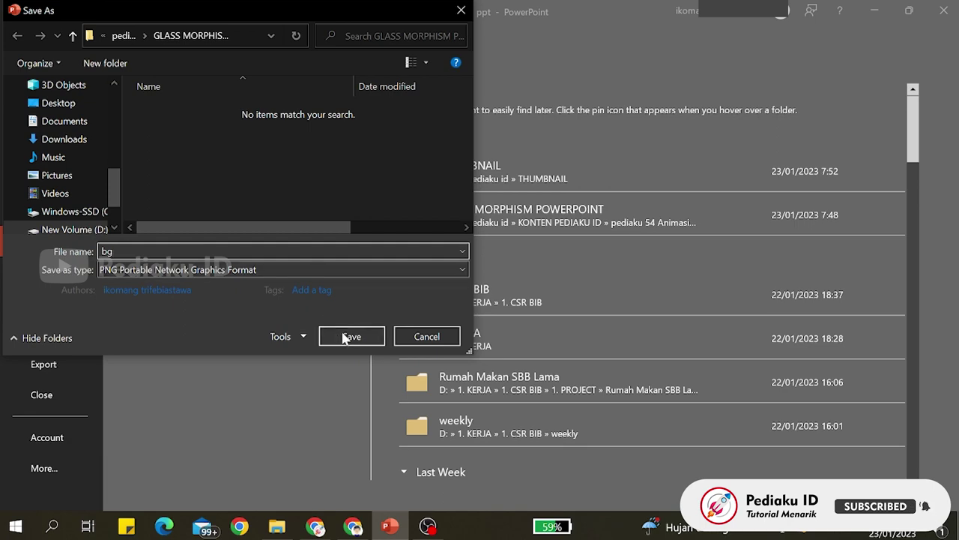
left_click(349, 336)
left_click(478, 309)
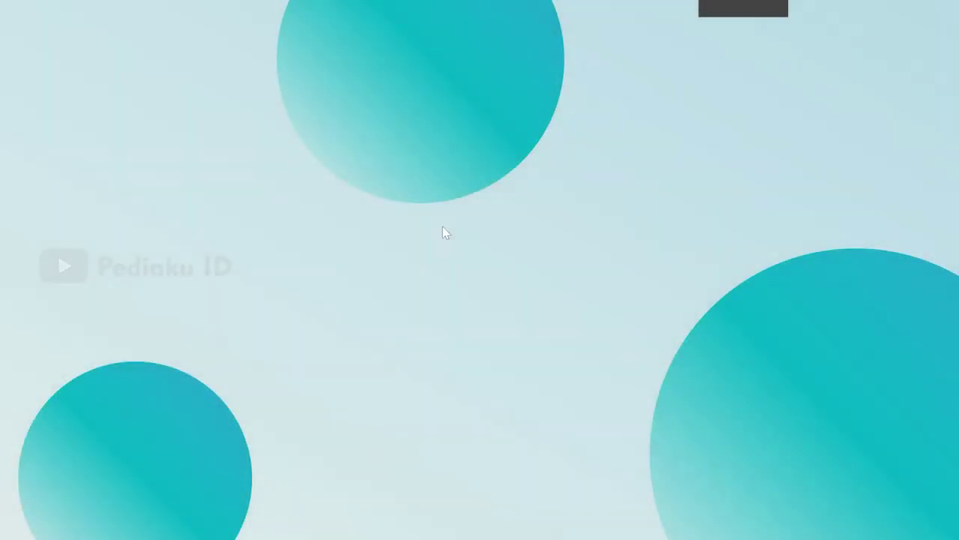
key("Escape")
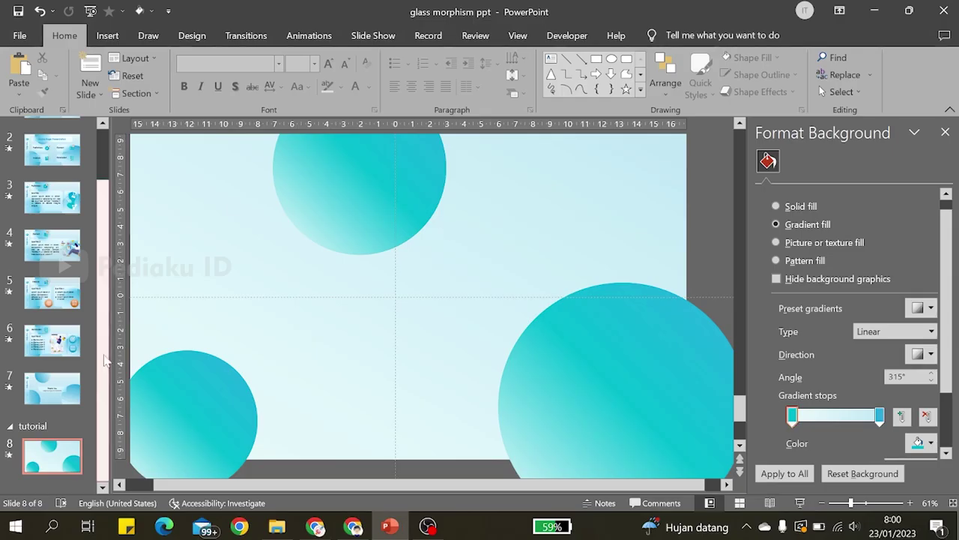
Step: Add a blank slide 9 and pick up bg.png from the GLASS MORPHISM POWERPOINT folder
left_click(90, 94)
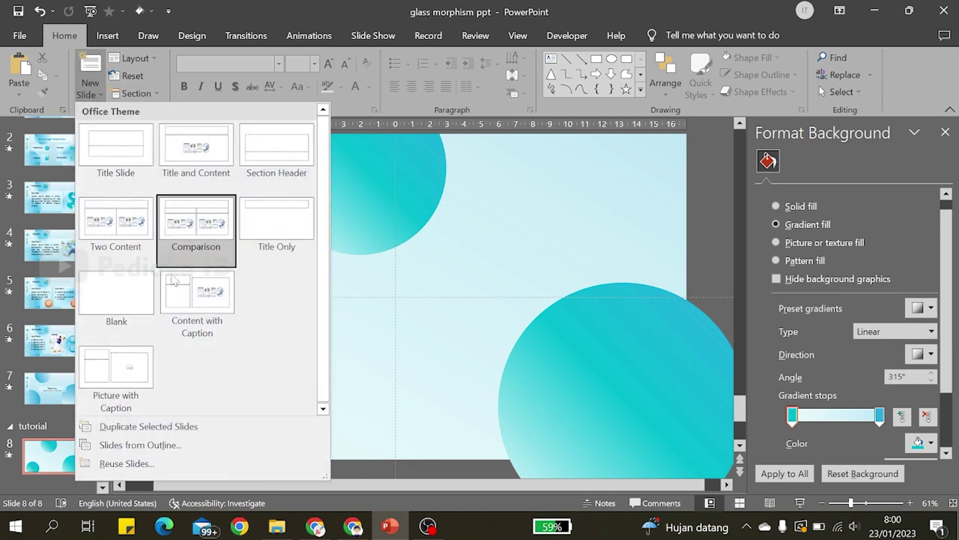
left_click(108, 303)
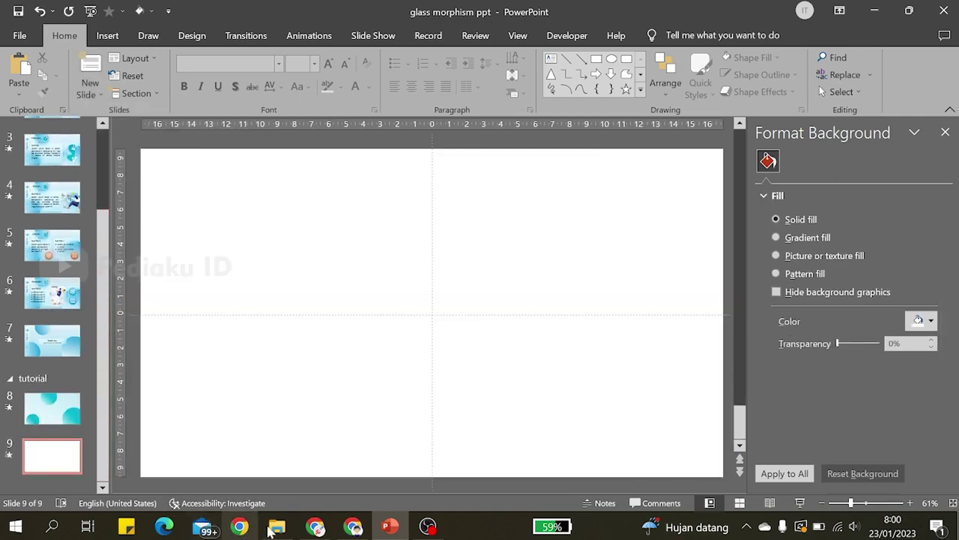
left_click(276, 525)
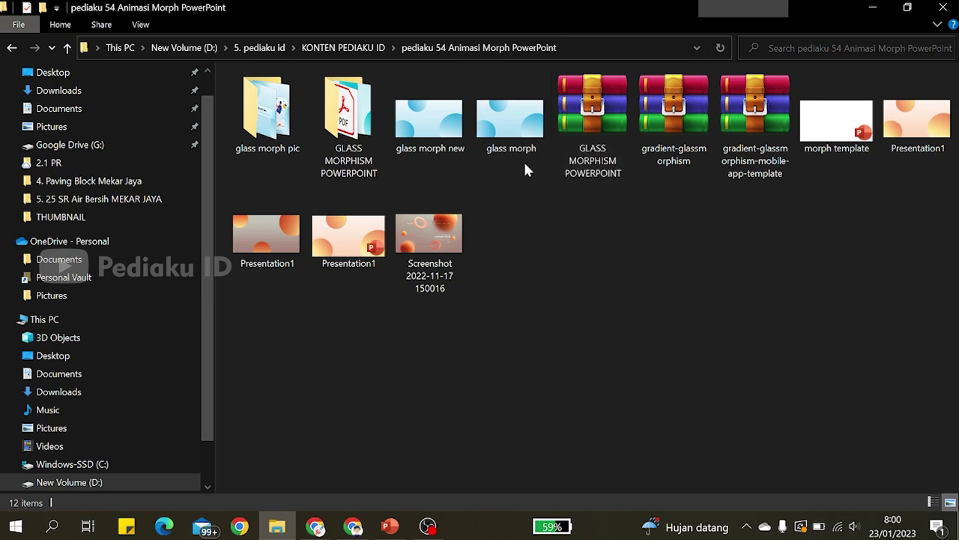
double_click(349, 120)
left_click_drag(278, 119, 382, 453)
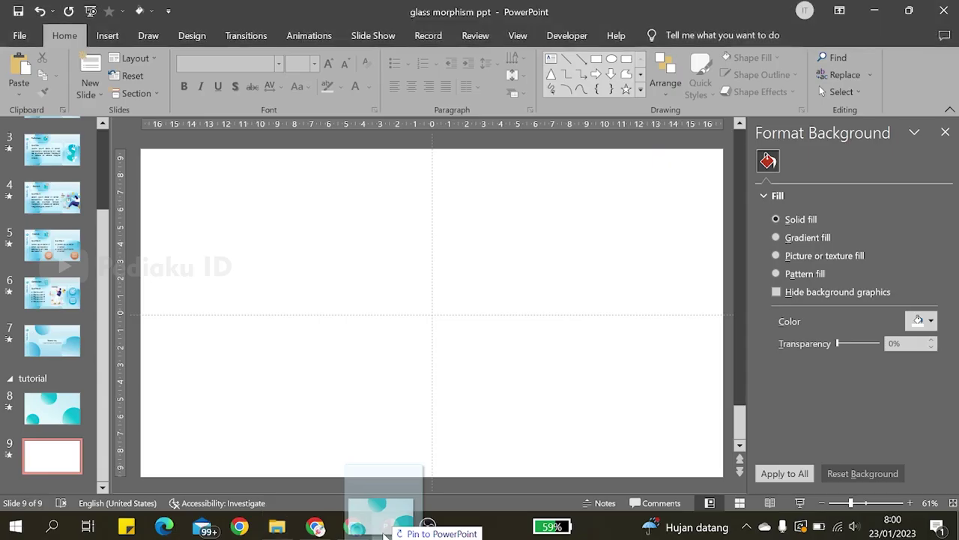
Step: Drop the bg image onto slide 9 and duplicate that slide as slide 10
left_click_drag(383, 453, 393, 398)
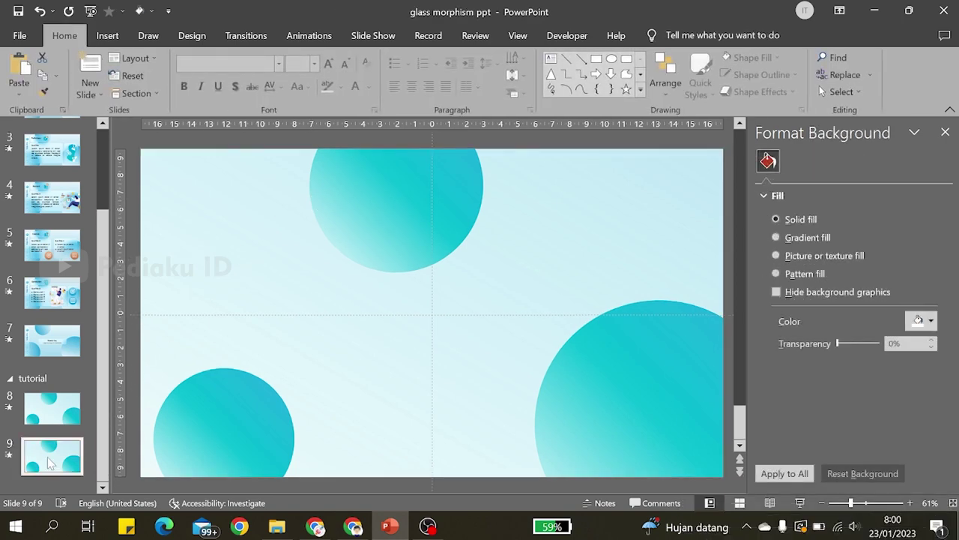
key("ctrl+d")
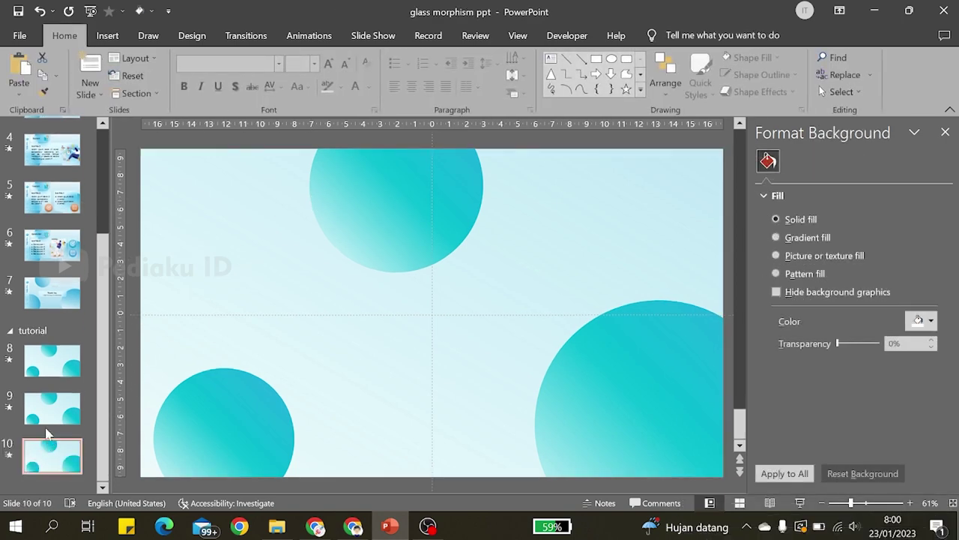
Step: Cut the bg picture and use it as slide 9's picture-fill background from the clipboard
left_click(284, 298)
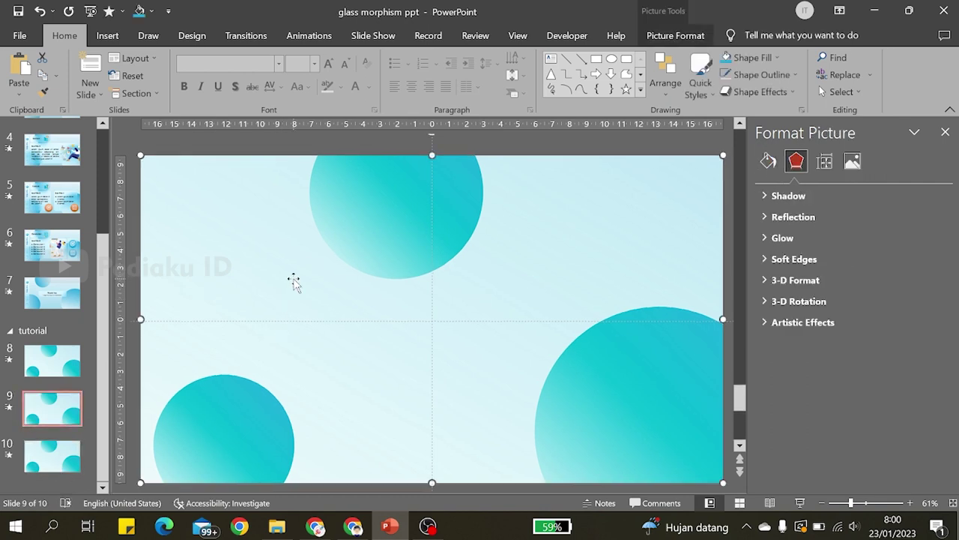
right_click(293, 281)
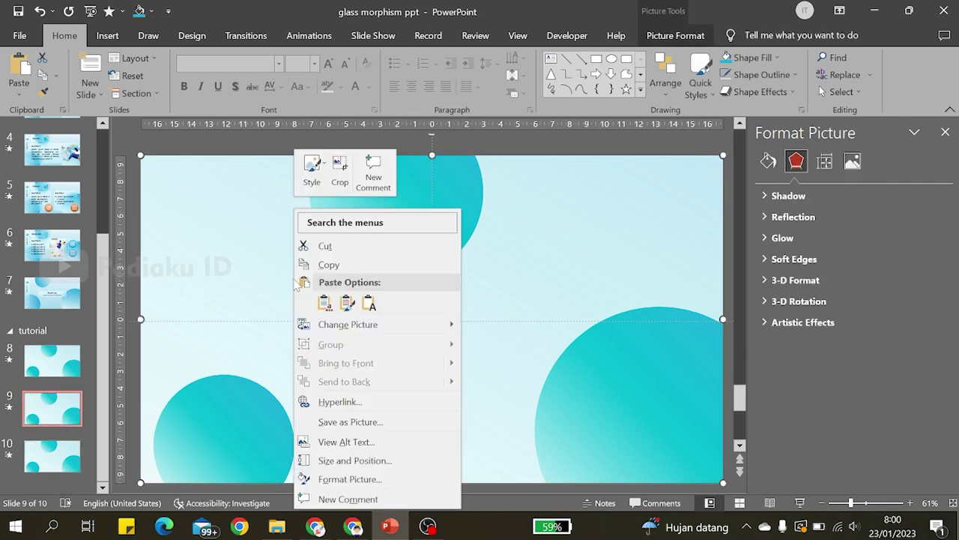
left_click(348, 246)
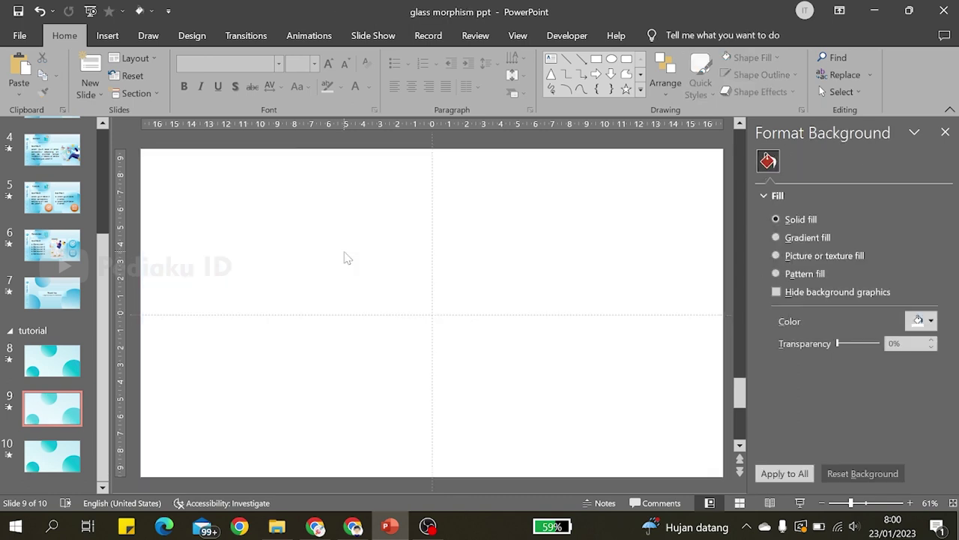
right_click(447, 229)
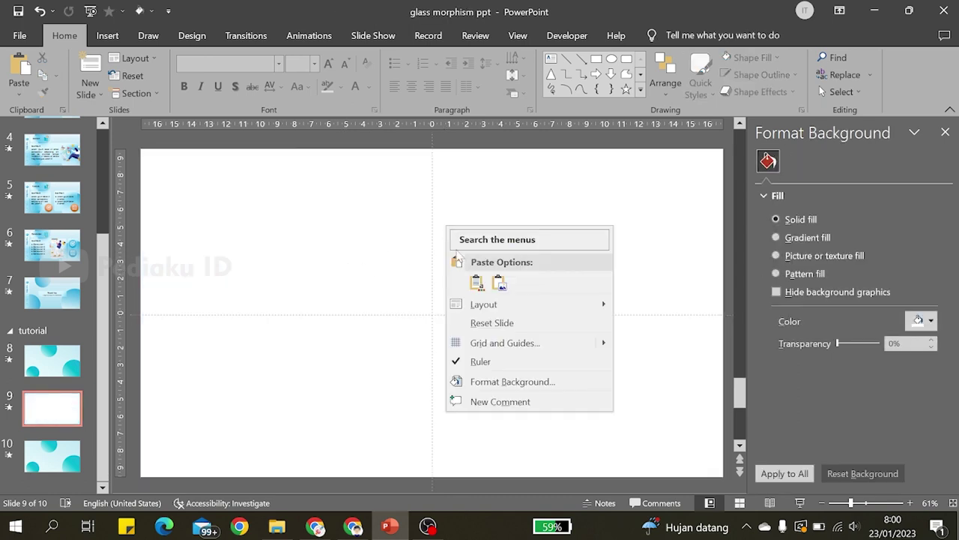
left_click(513, 386)
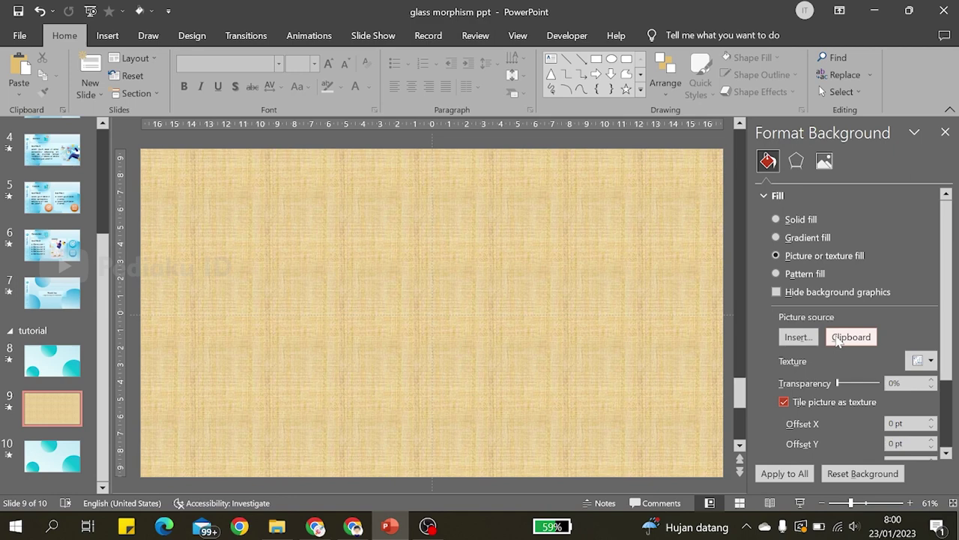
left_click(840, 339)
mouse_move(446, 240)
left_mouse_down()
mouse_move(551, 131)
mouse_move(497, 213)
left_mouse_up()
Step: Copy the teal-circles picture from slide 10 and return to slide 9
key("Page_Down")
key("ctrl+v")
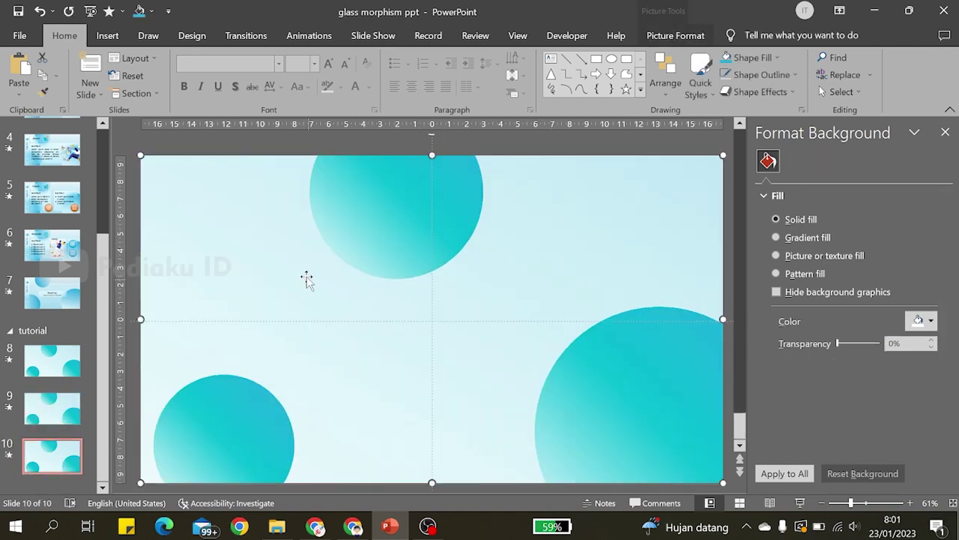
mouse_move(306, 279)
left_mouse_down()
mouse_move(417, 274)
mouse_move(321, 298)
left_mouse_up()
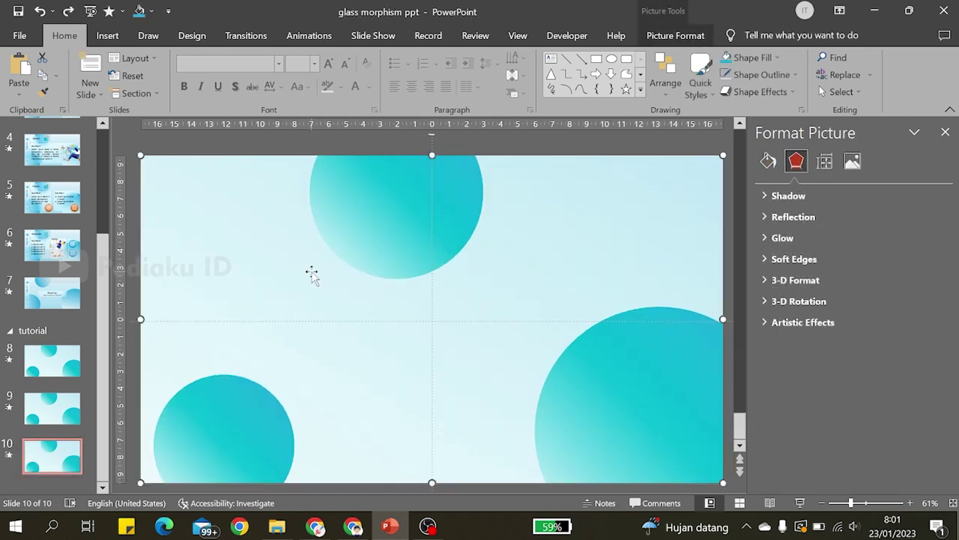
left_click(71, 410)
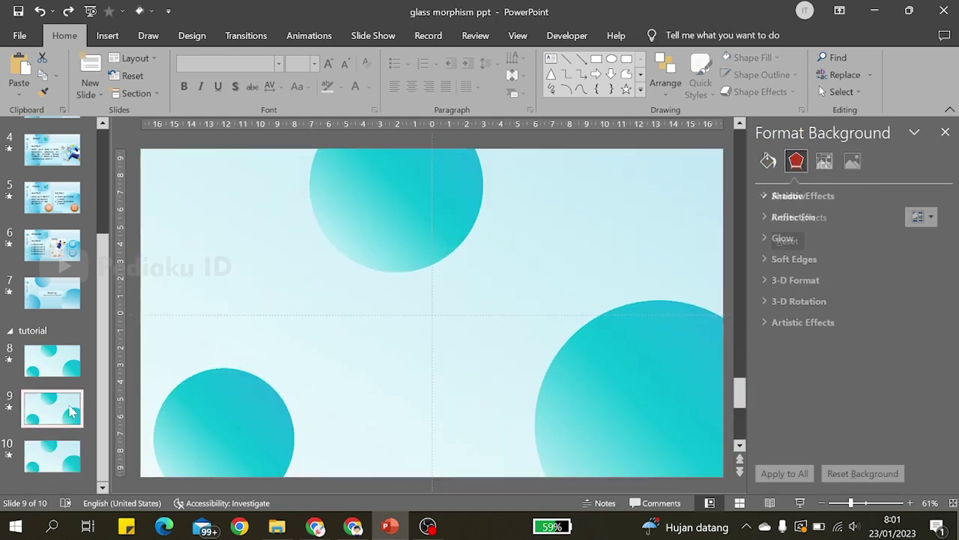
Step: Paste the teal-circles picture onto slide 9 and apply a Blur effect at radius 64
key("ctrl+v")
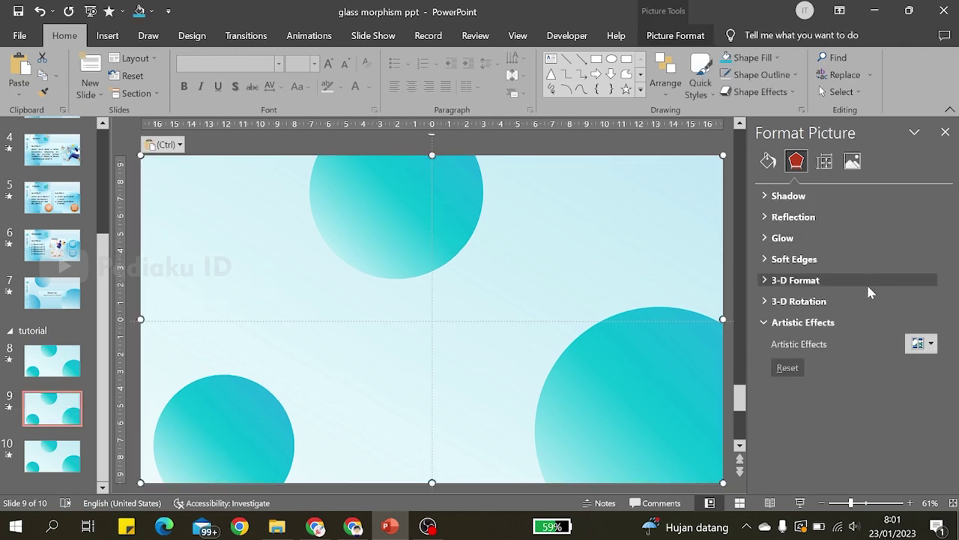
left_click(805, 322)
left_click(804, 323)
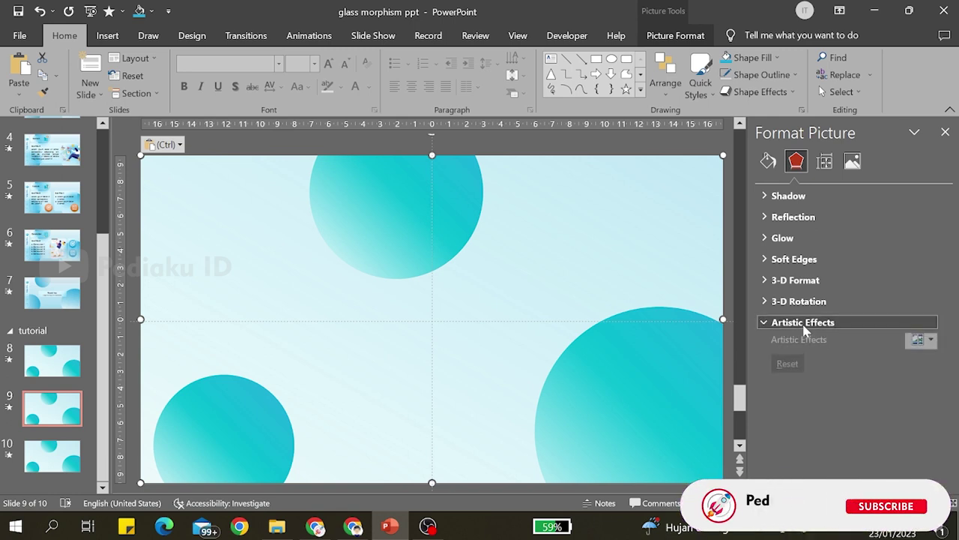
left_click(930, 345)
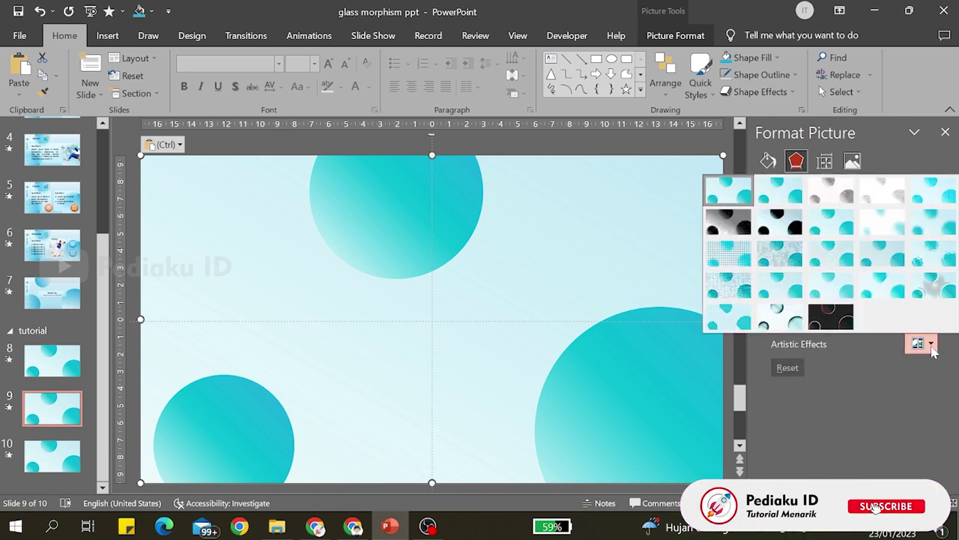
left_click(932, 221)
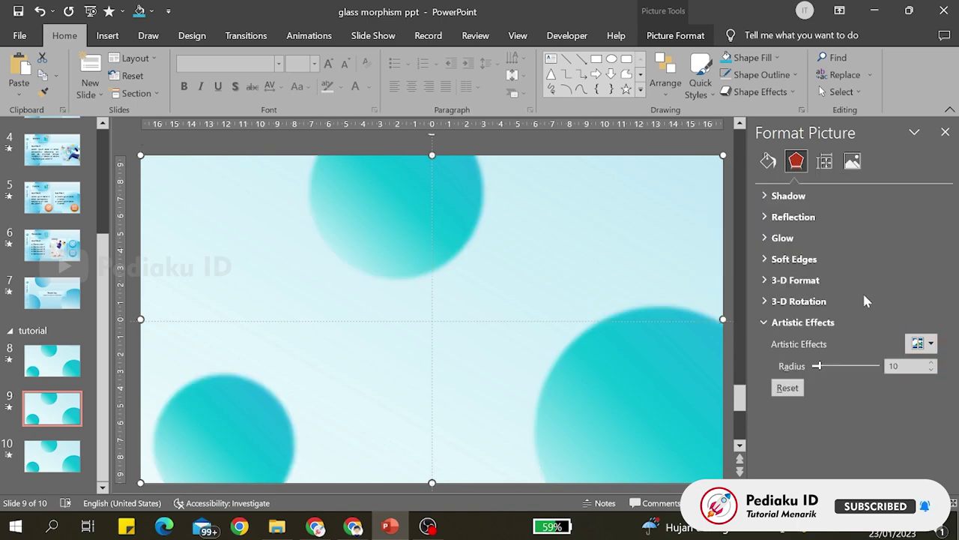
left_click_drag(818, 365, 861, 372)
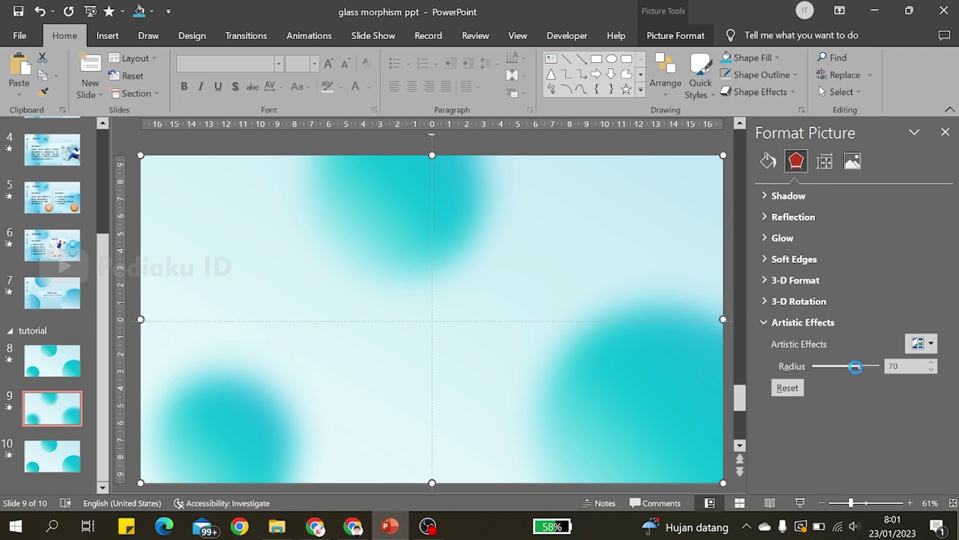
left_click_drag(855, 365, 854, 366)
left_click(677, 39)
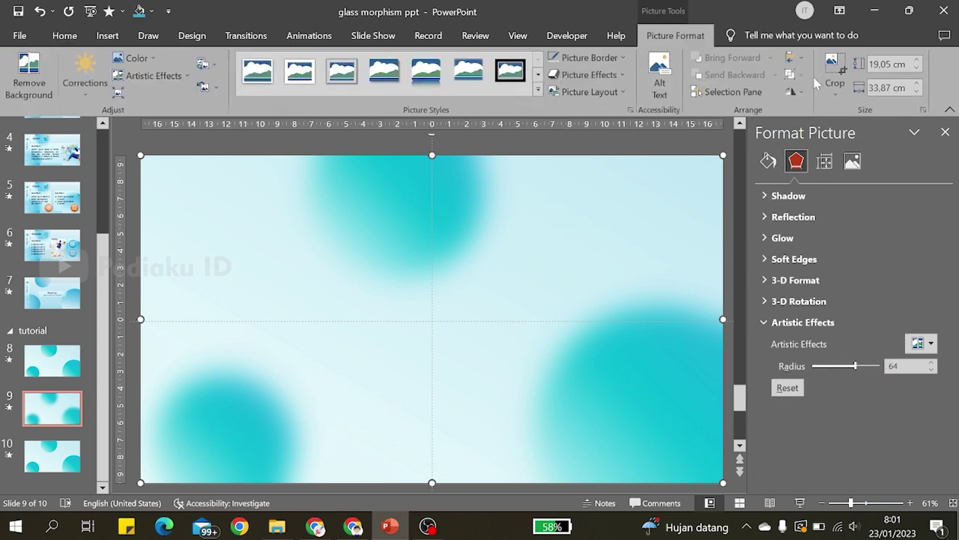
Step: Crop the blurred picture to a Rounded Rectangle and trim its edges to an 11.07 × 10.66 cm card
left_click(836, 94)
mouse_move(871, 131)
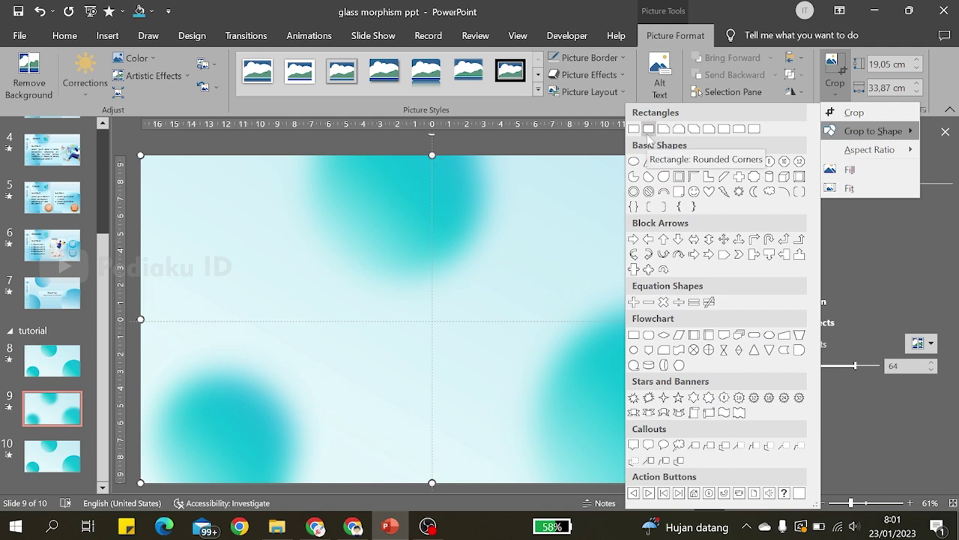
left_click(649, 130)
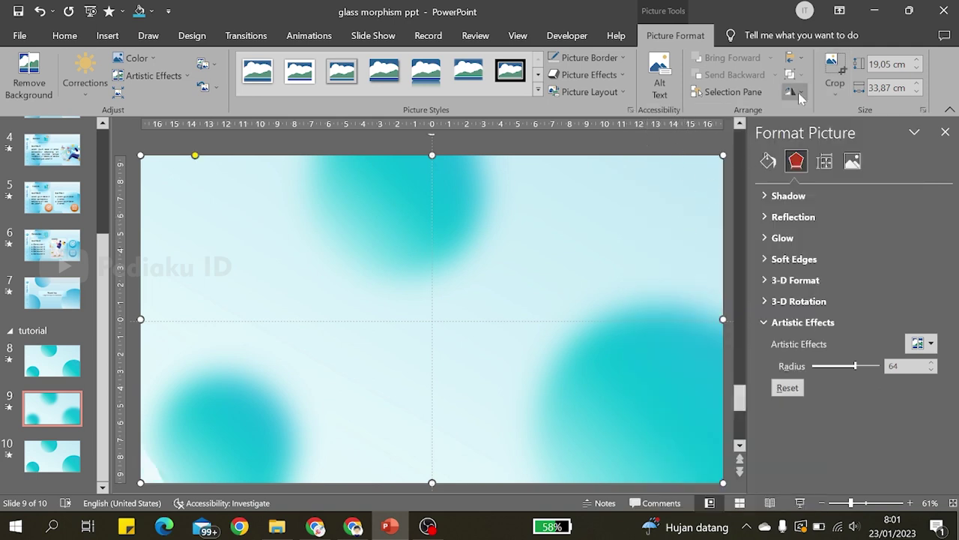
left_click(835, 66)
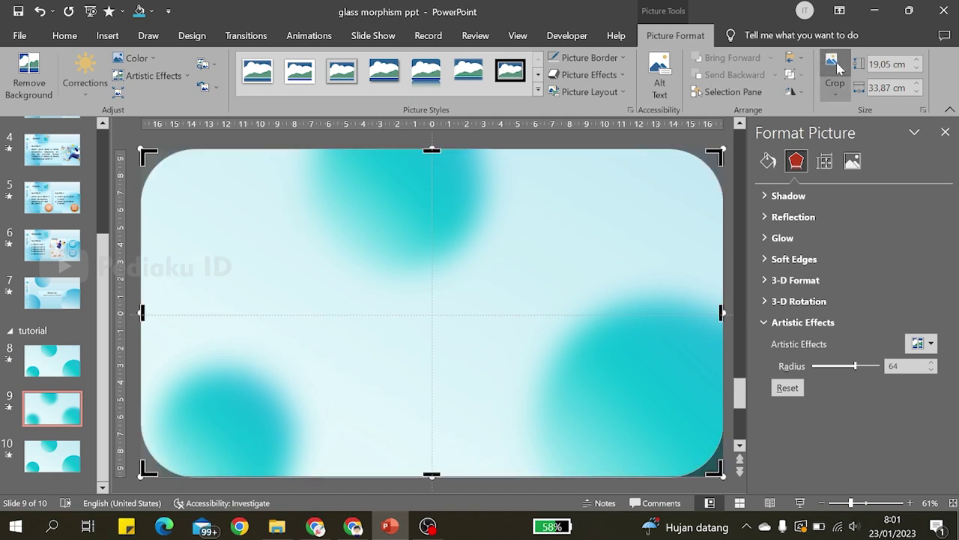
left_click_drag(722, 319, 424, 323)
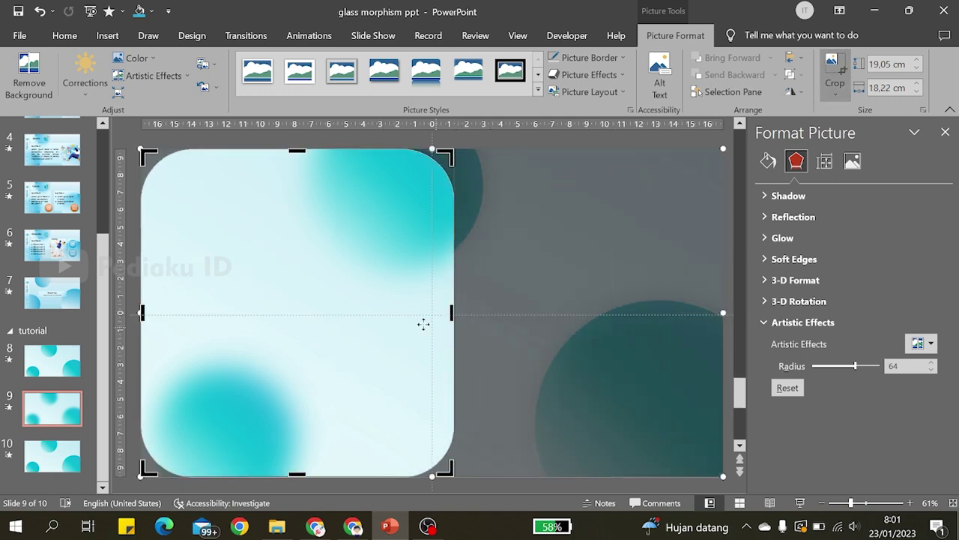
mouse_move(144, 313)
left_mouse_down()
mouse_move(257, 323)
mouse_move(271, 314)
left_mouse_up()
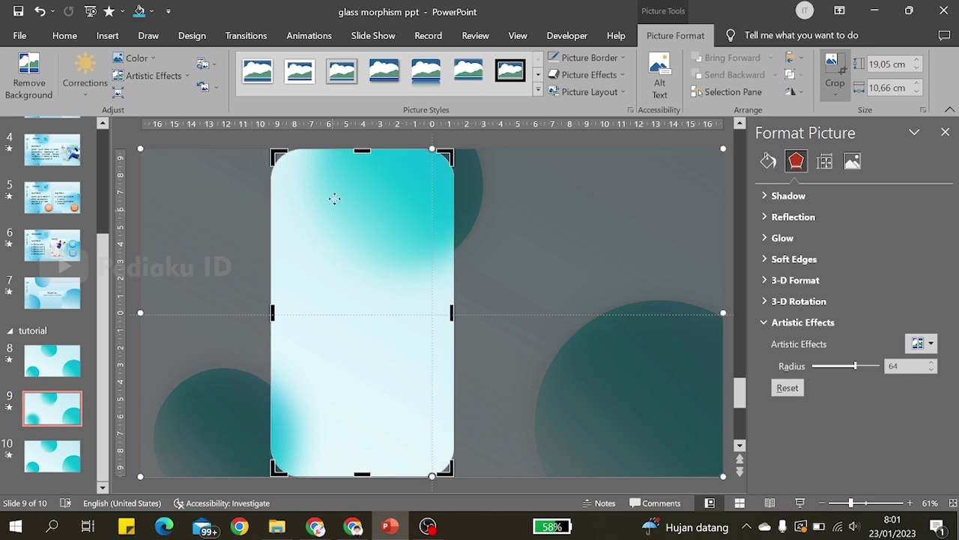
left_click_drag(362, 149, 363, 192)
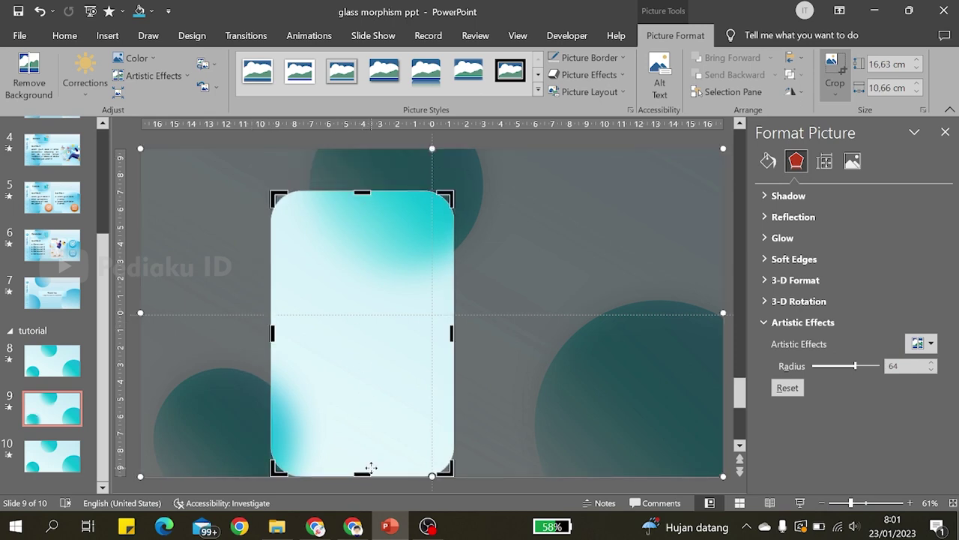
left_click_drag(363, 473, 384, 379)
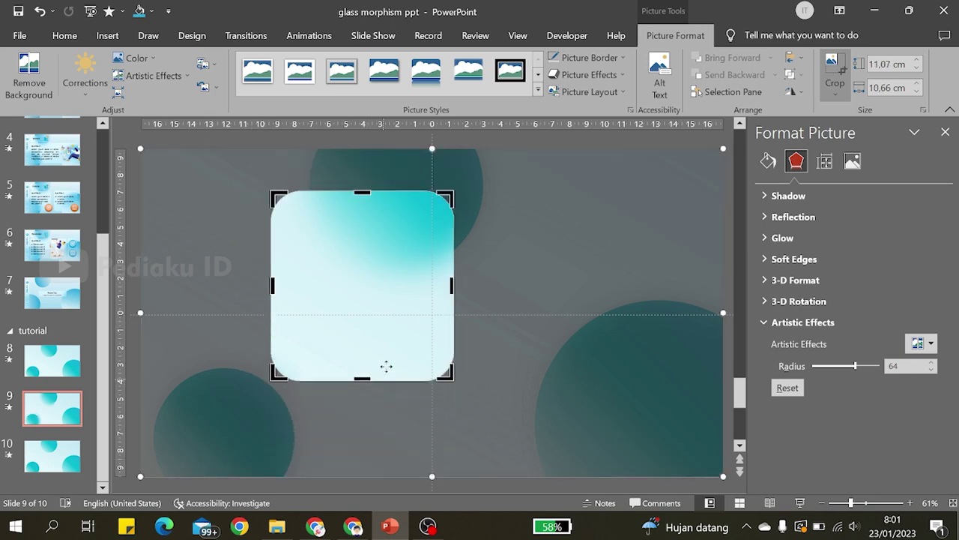
left_click(541, 146)
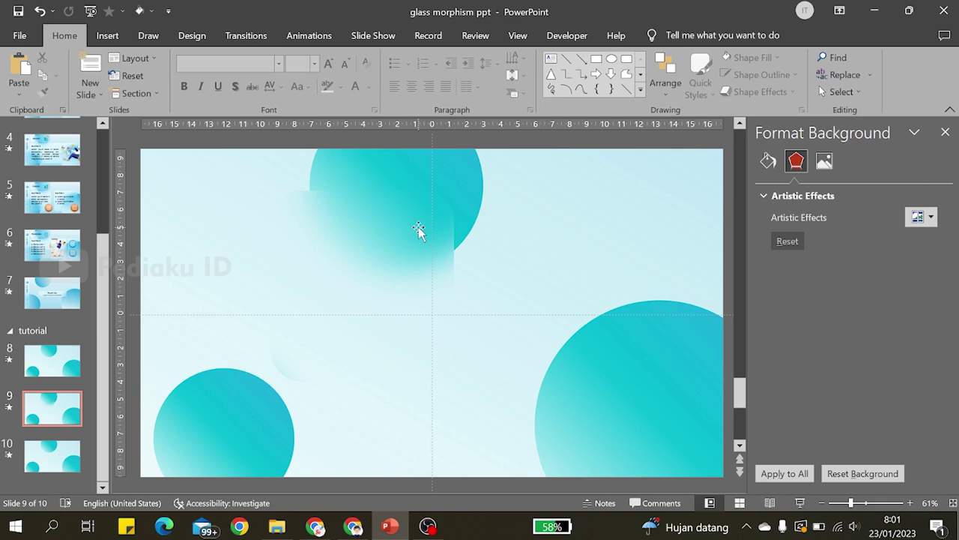
Step: Apply an Outer Offset shadow preset to the cropped card picture
left_click(350, 228)
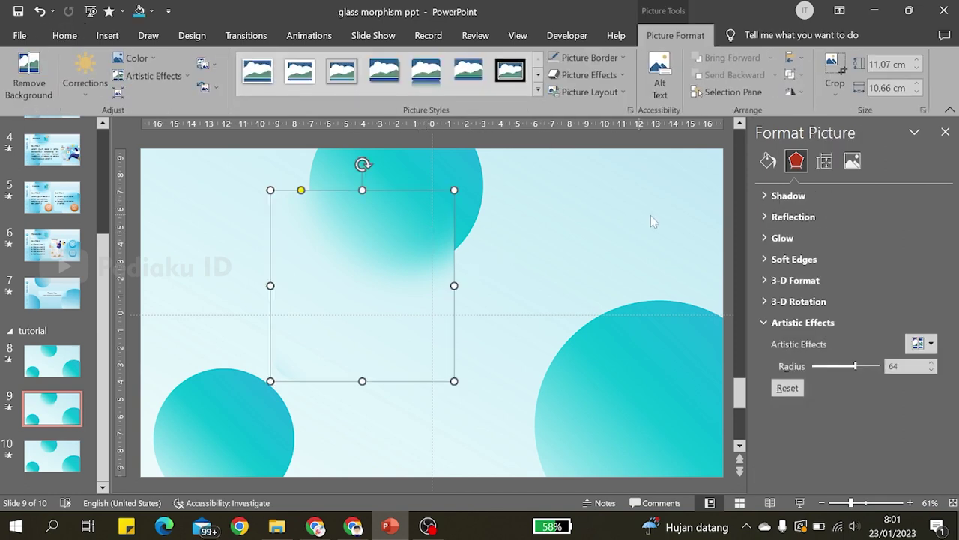
left_click(851, 195)
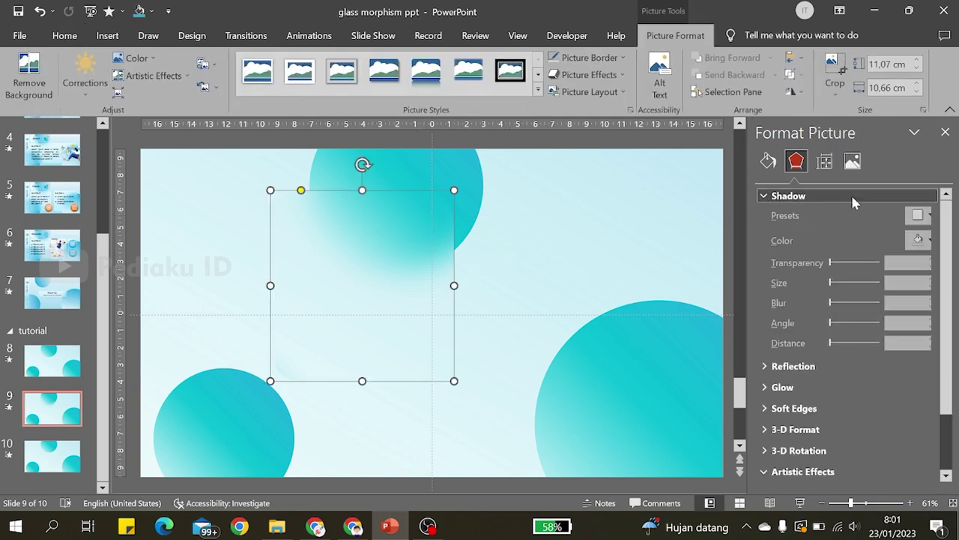
left_click(925, 217)
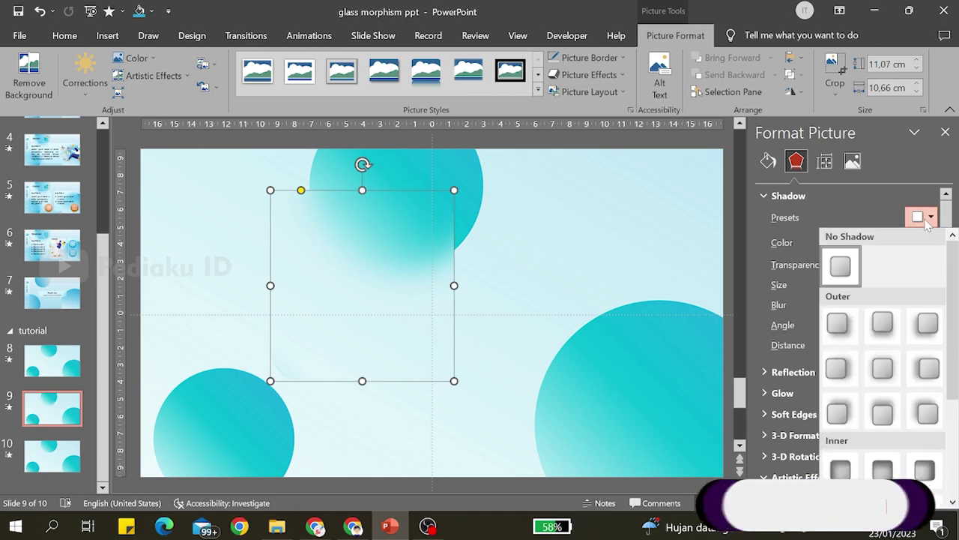
left_click(858, 336)
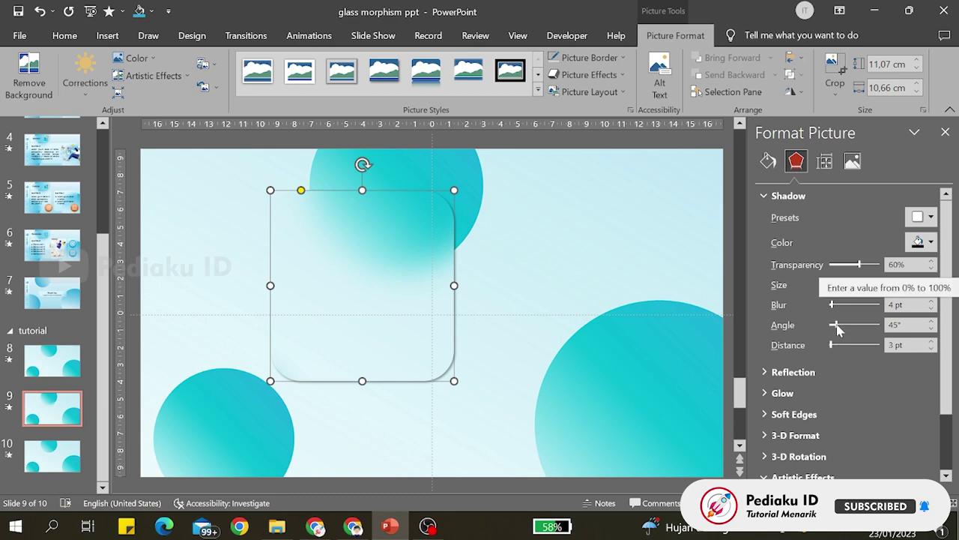
Step: Tune the shadow to 0° angle, 55 pt blur, 114% size, 57% transparency and a lighter colour
mouse_move(837, 328)
left_mouse_down()
mouse_move(818, 330)
mouse_move(825, 346)
left_mouse_up()
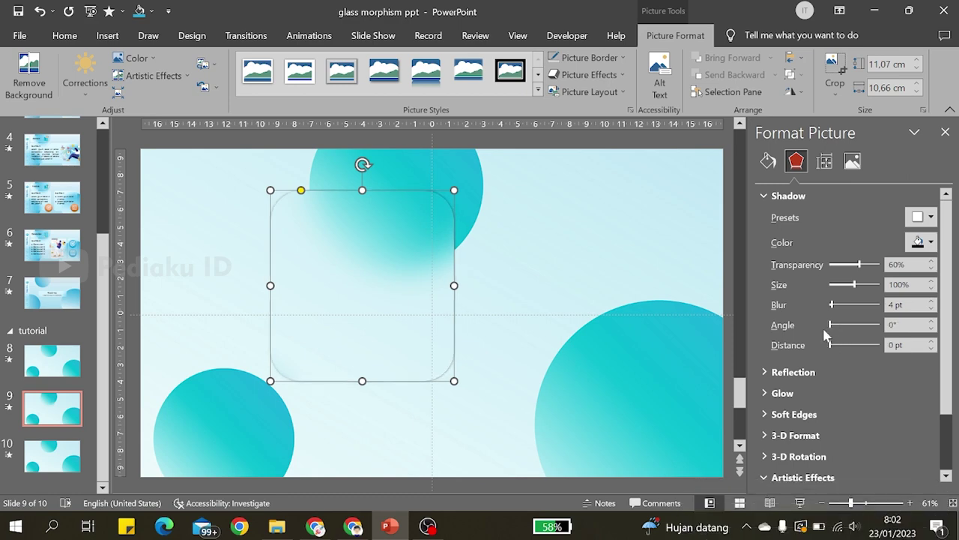
left_click_drag(832, 305, 836, 307)
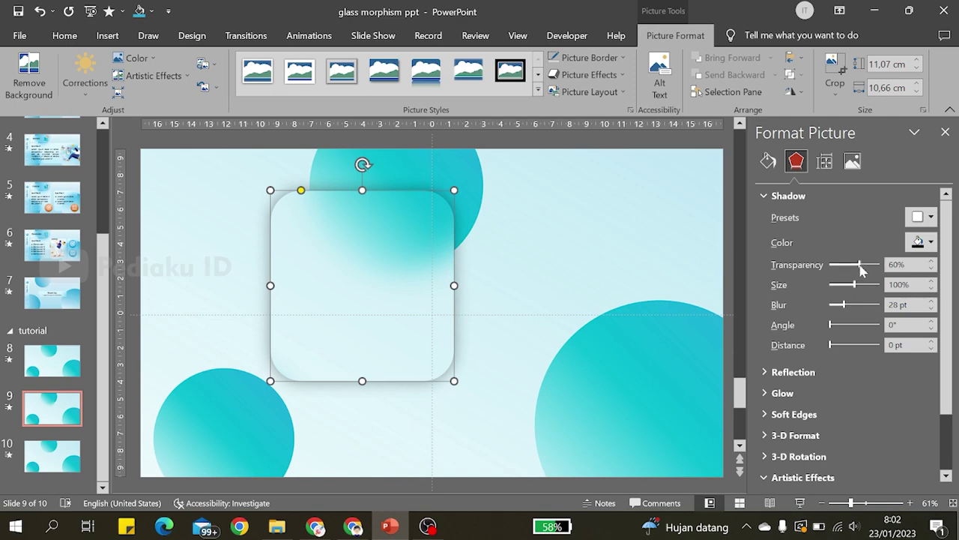
left_click_drag(862, 271, 866, 270)
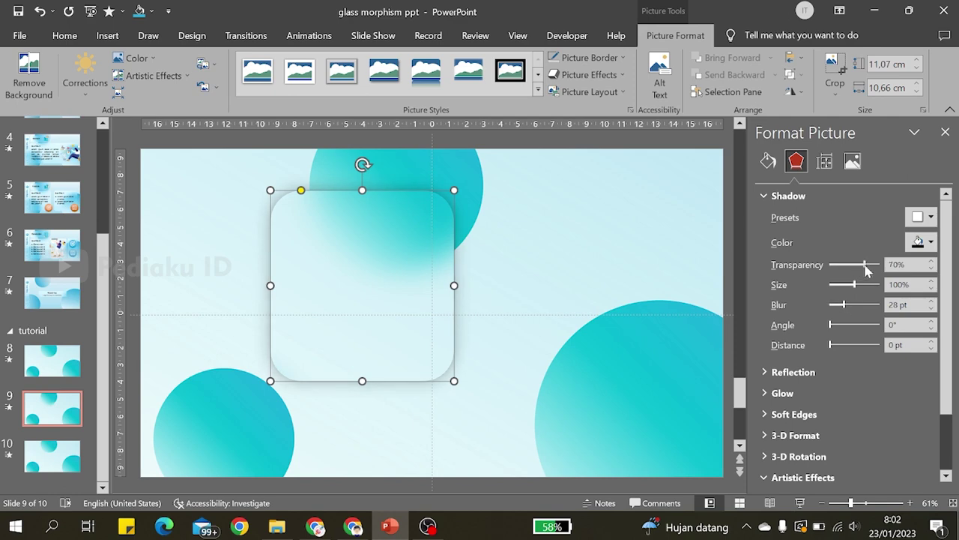
left_click(929, 243)
left_click(850, 292)
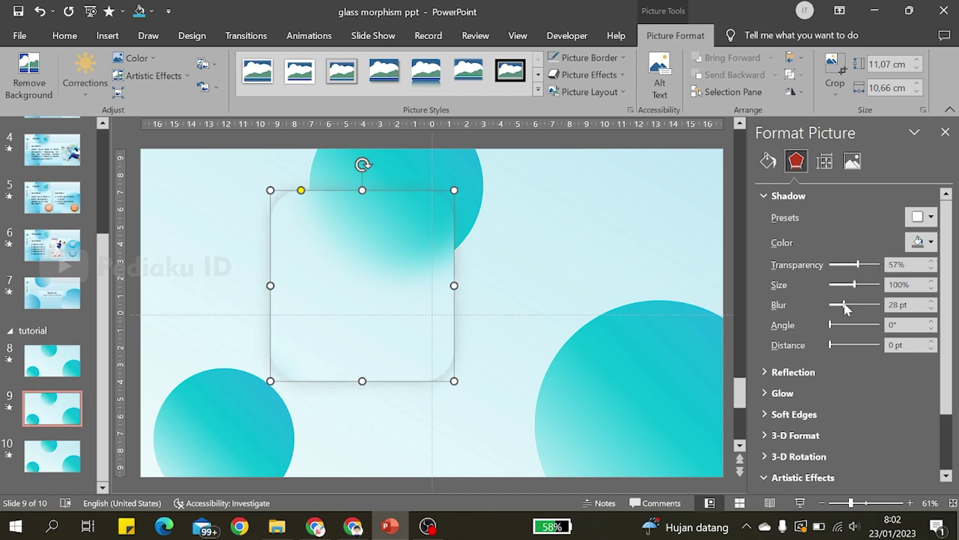
left_click_drag(850, 308, 853, 305)
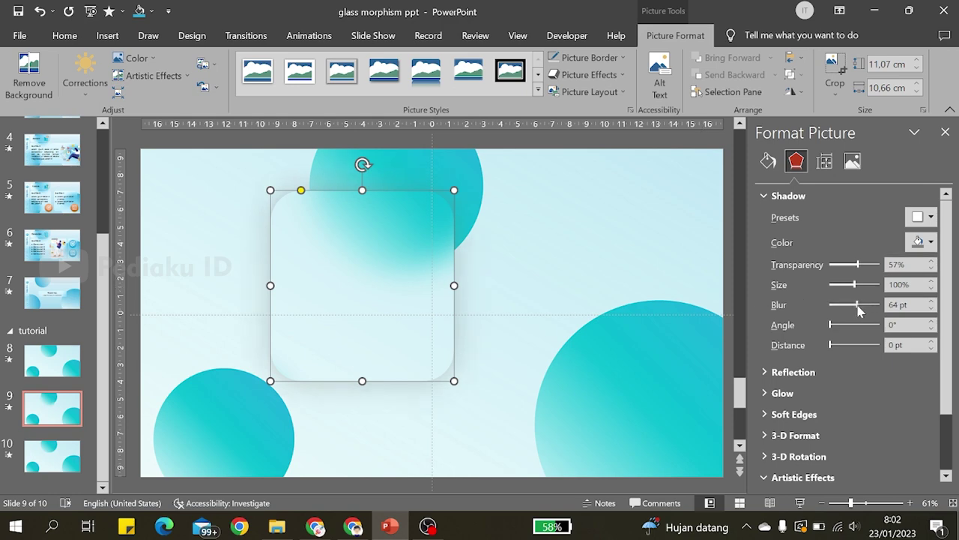
left_click_drag(854, 285, 860, 290)
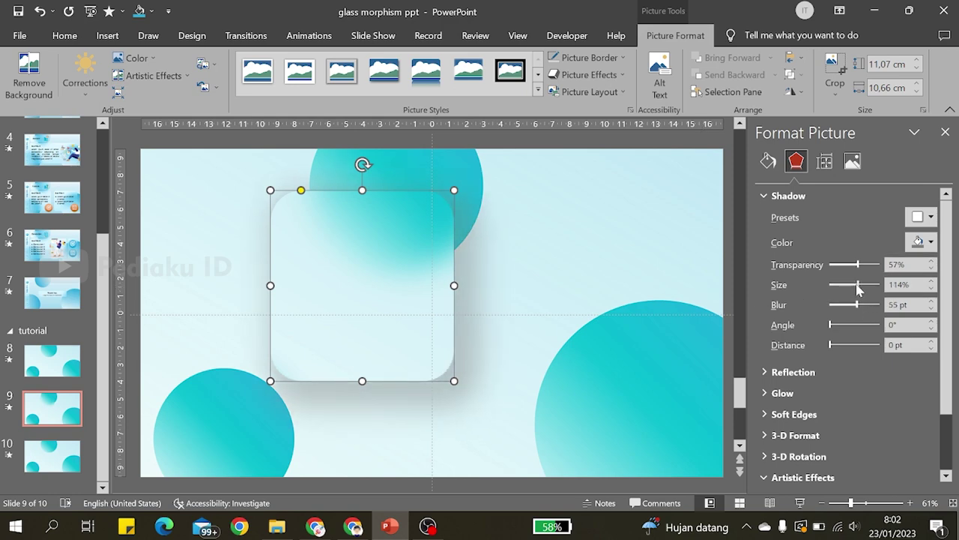
left_click(667, 255)
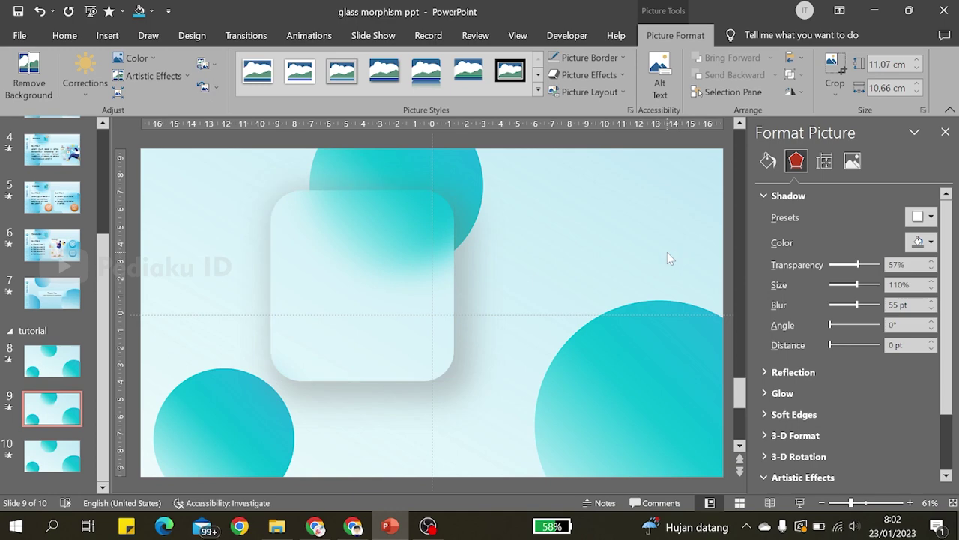
left_click(303, 255)
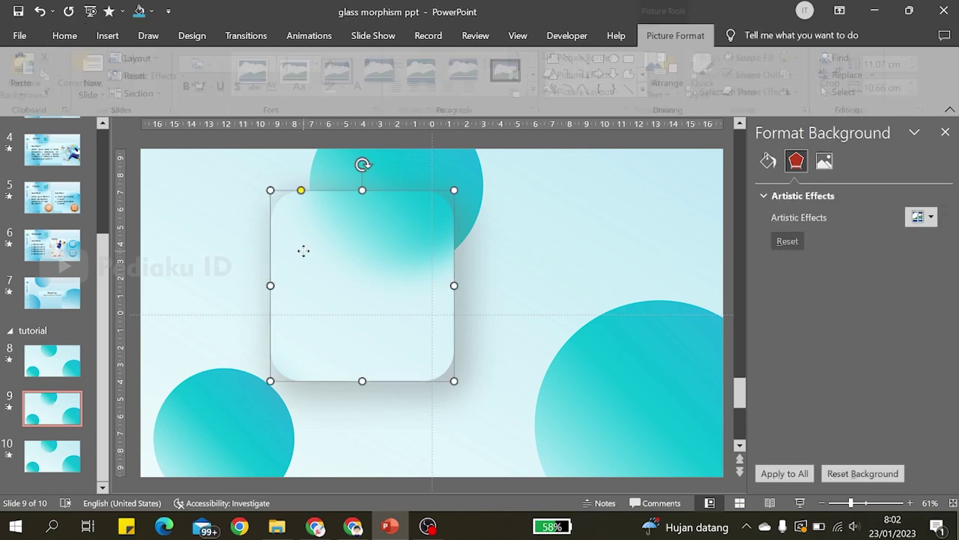
left_click(476, 243)
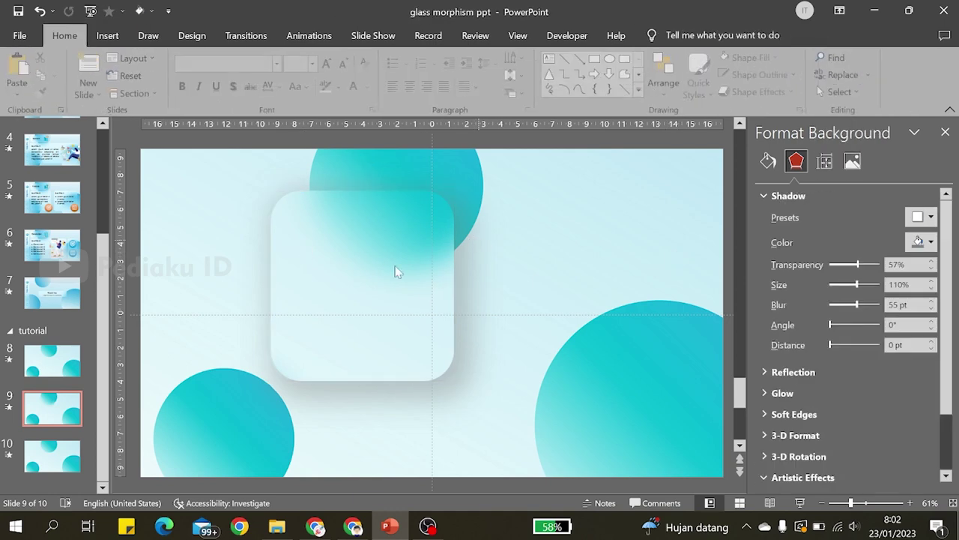
left_click(392, 260)
left_click_drag(392, 259, 264, 264)
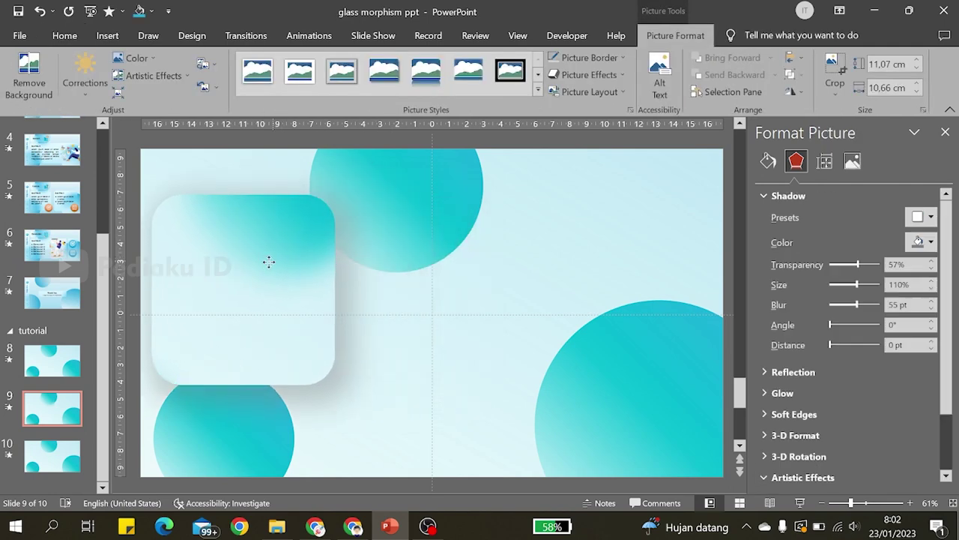
key("ctrl+z")
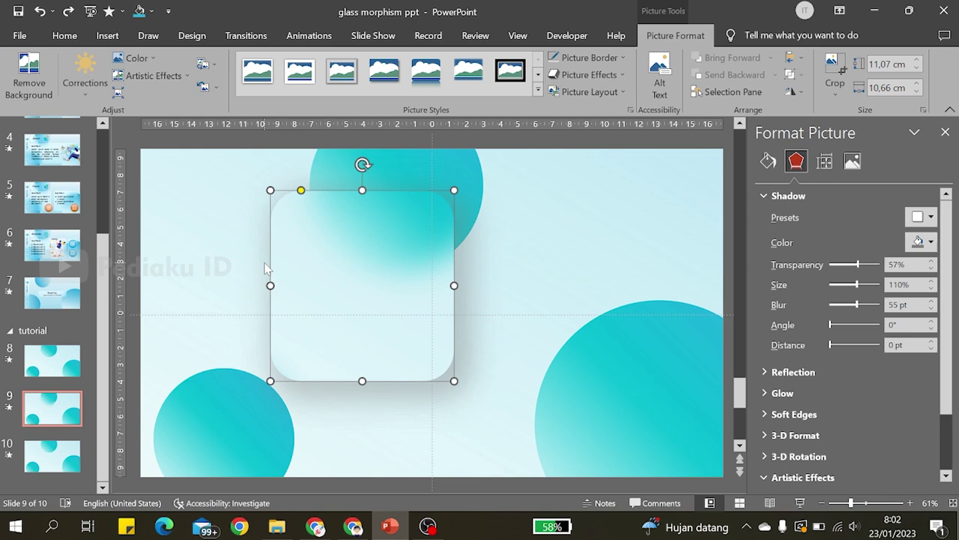
left_click(487, 233)
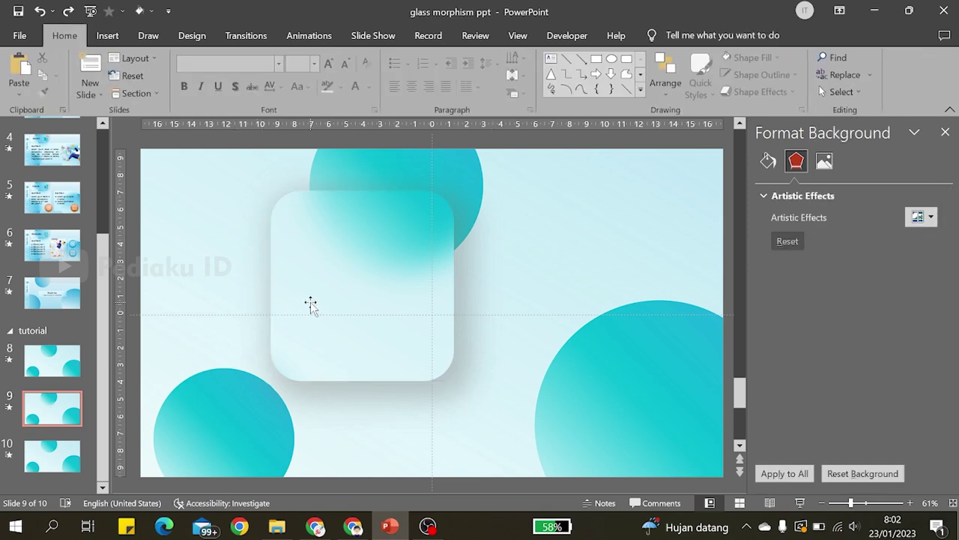
left_click(311, 306)
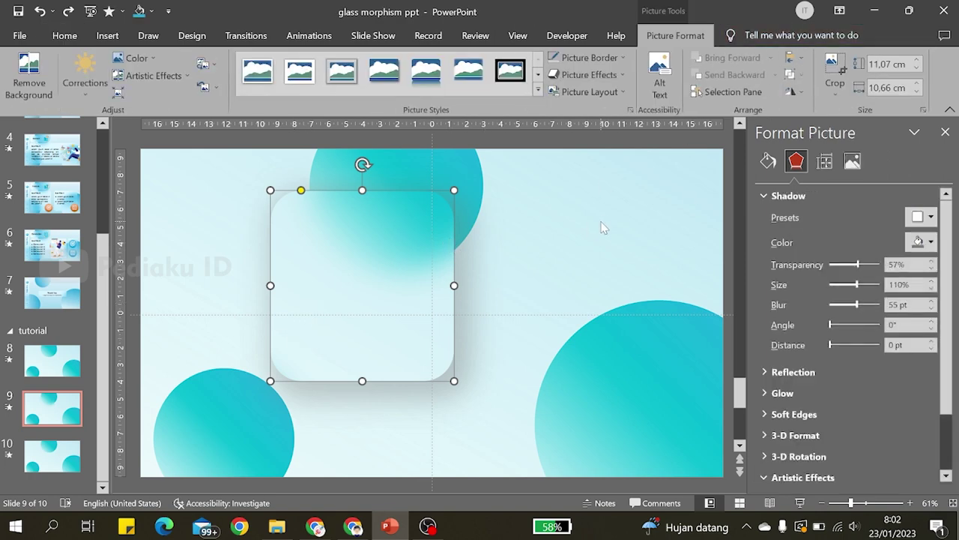
left_click(487, 277)
left_click(420, 242)
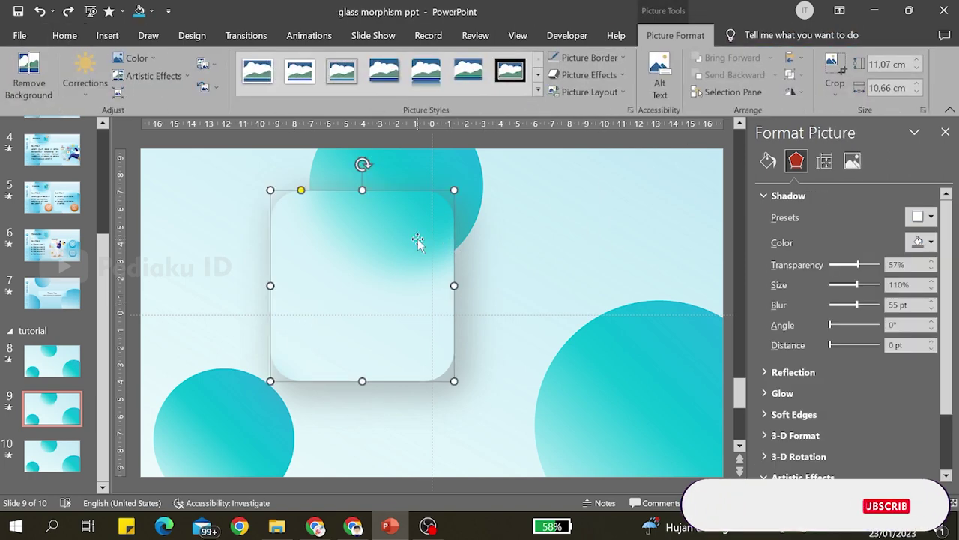
Step: Copy the glass card with Ctrl+drag and recrop the copy to sit on the right
left_click_drag(358, 267, 352, 268)
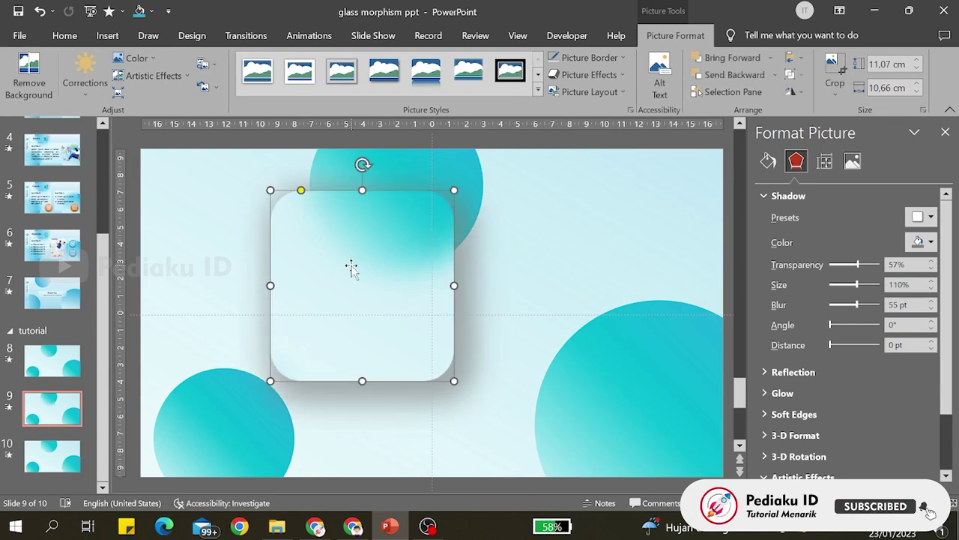
left_click(835, 75)
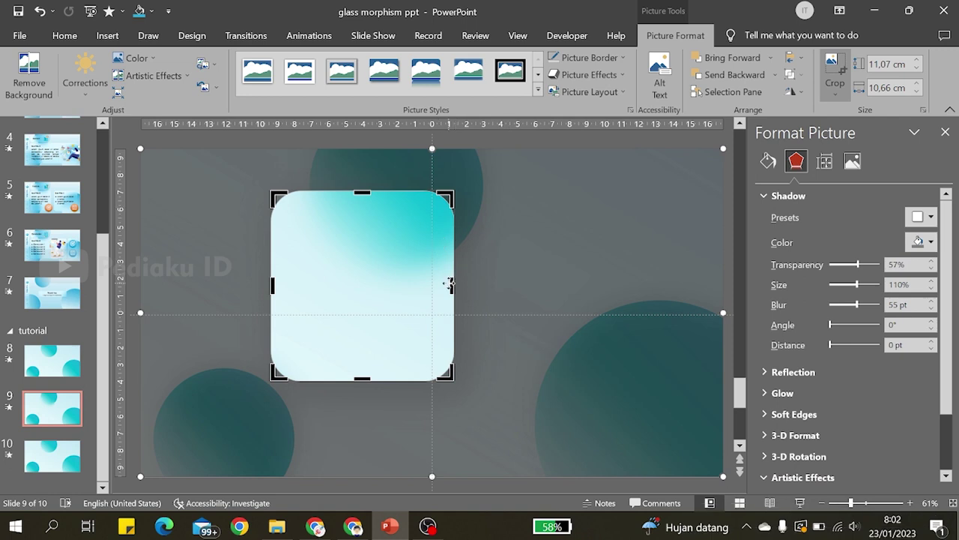
left_click_drag(450, 284, 664, 284)
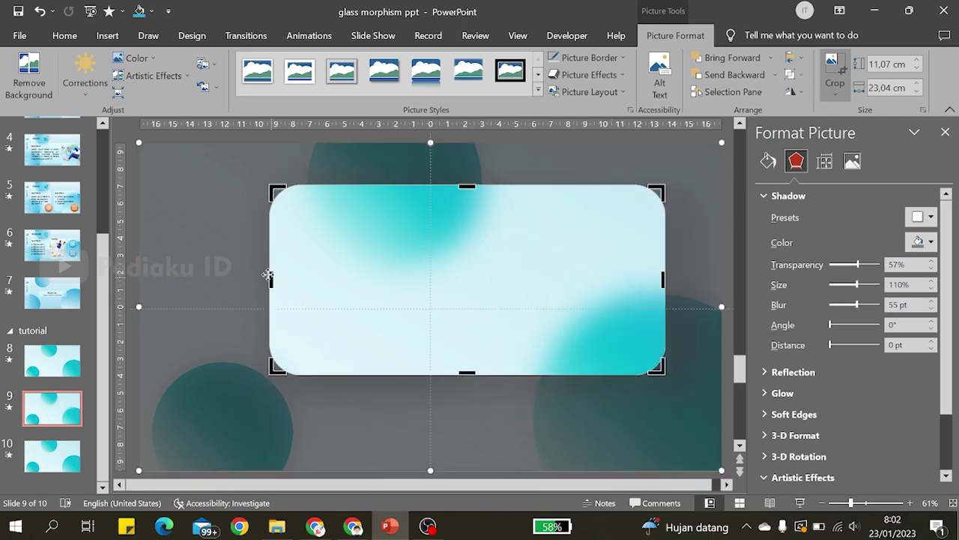
left_click_drag(268, 277, 520, 279)
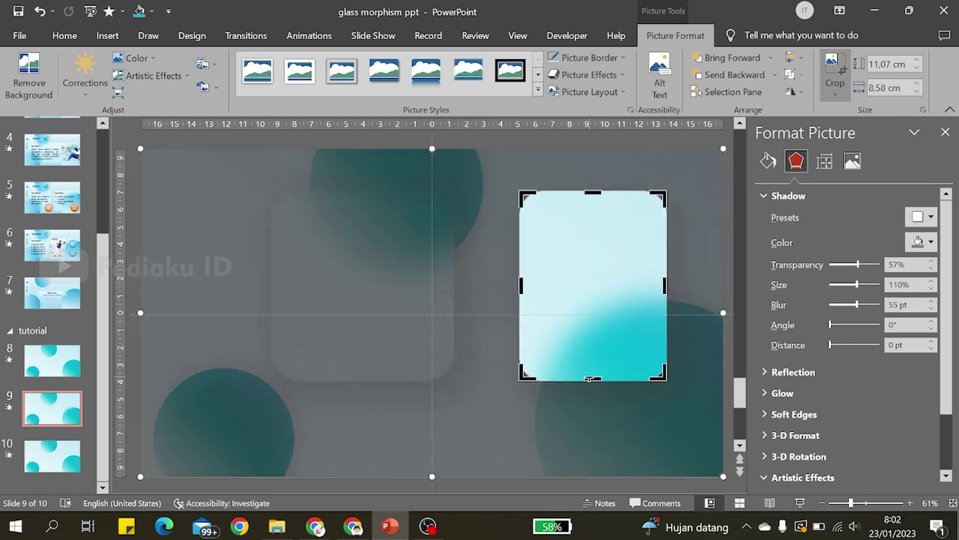
left_click(600, 429)
left_click_drag(600, 418, 600, 429)
left_click_drag(592, 192, 598, 253)
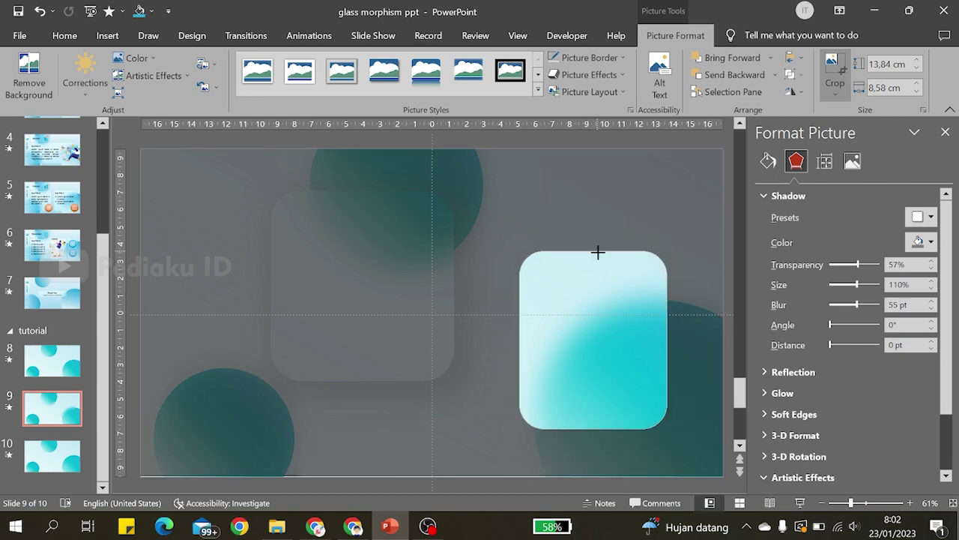
left_click(603, 148)
Step: Recrop the right card upward and shorter, making it about 8.58 × 7.47 cm
left_click_drag(566, 289, 562, 232)
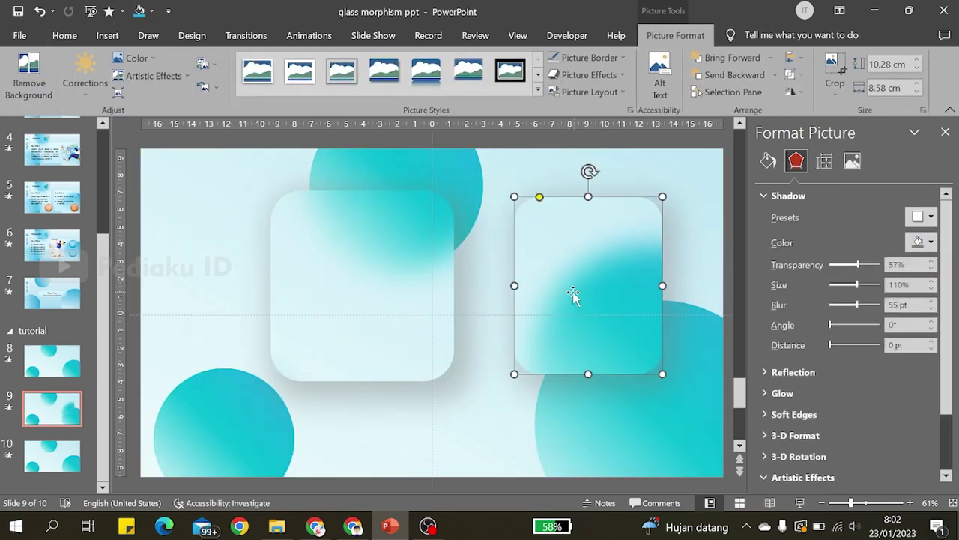
key("ctrl+z")
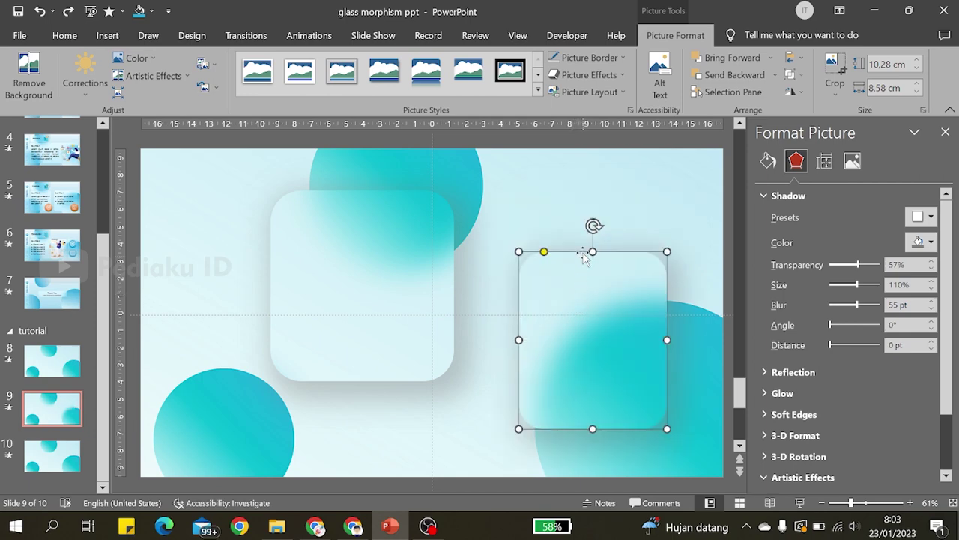
left_click(833, 66)
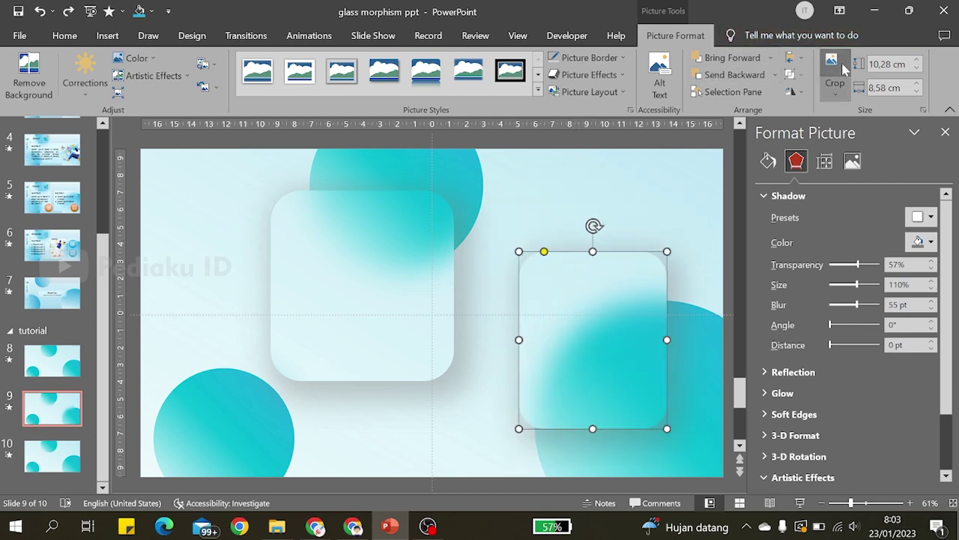
left_click_drag(596, 252, 597, 171)
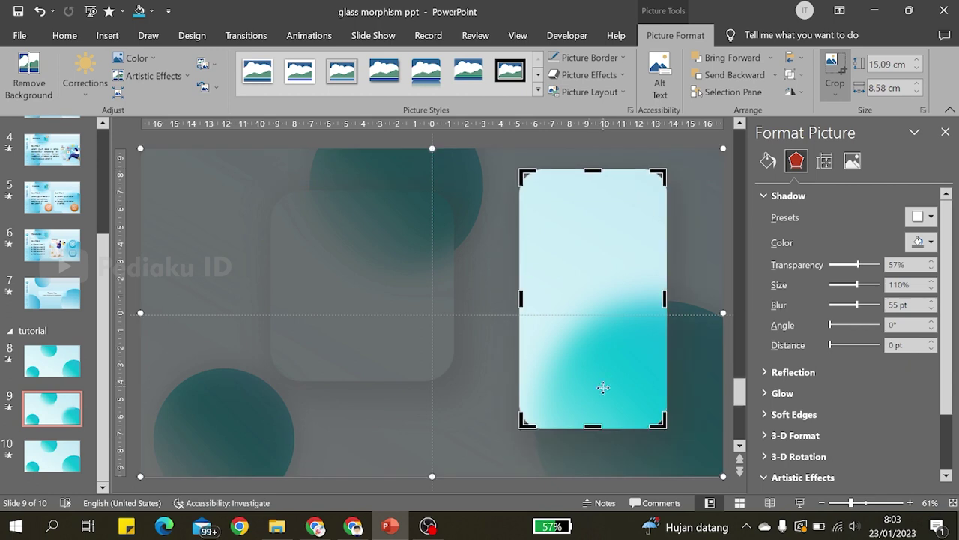
left_click_drag(587, 426, 593, 298)
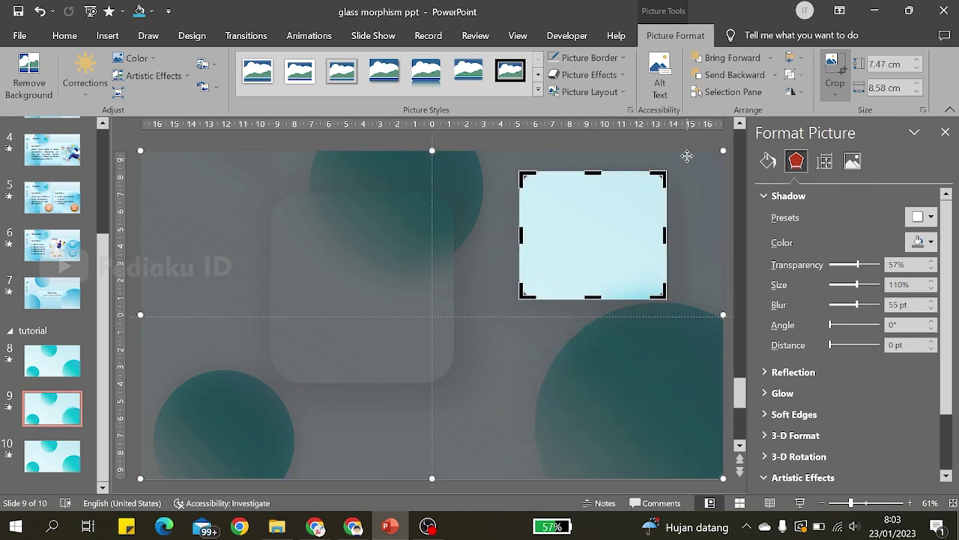
left_click(690, 148)
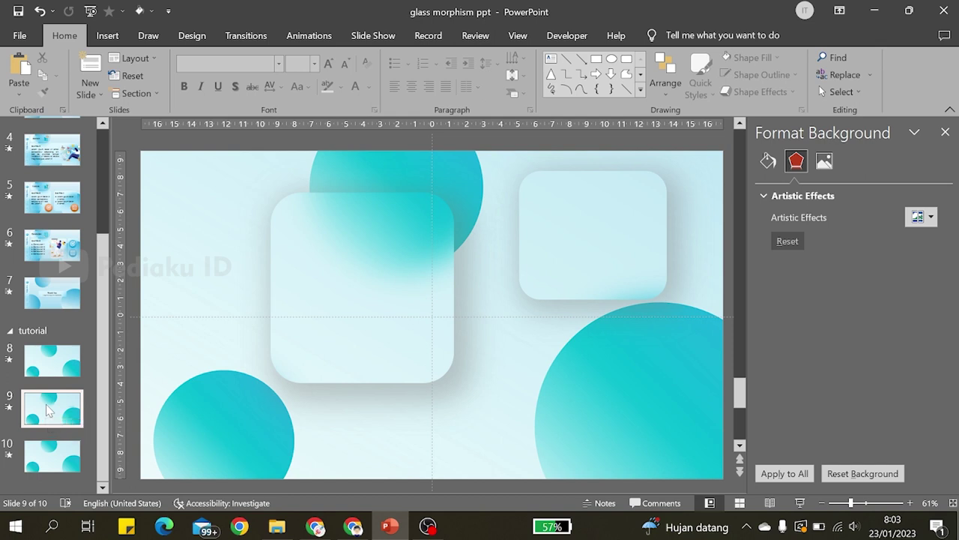
Step: Duplicate slide 10 with Ctrl+D to create slide 11
left_click(46, 453)
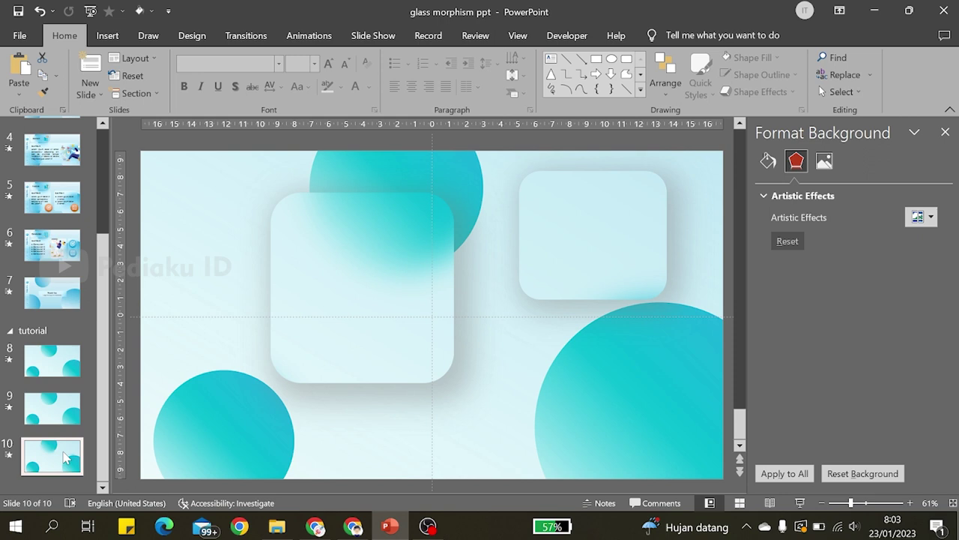
key("ctrl+d")
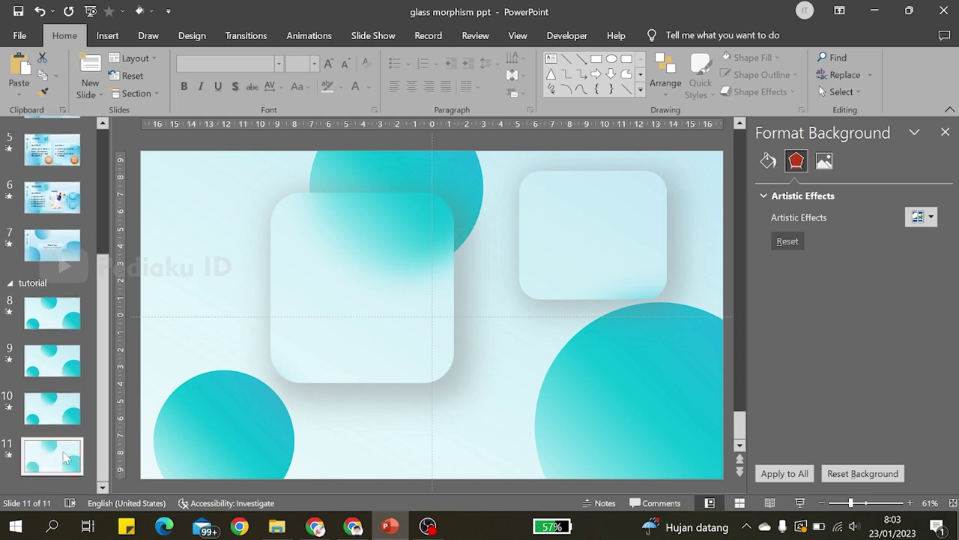
left_click(53, 409)
Step: Select the left glass card on slide 11, ready for cropping
left_click(309, 270)
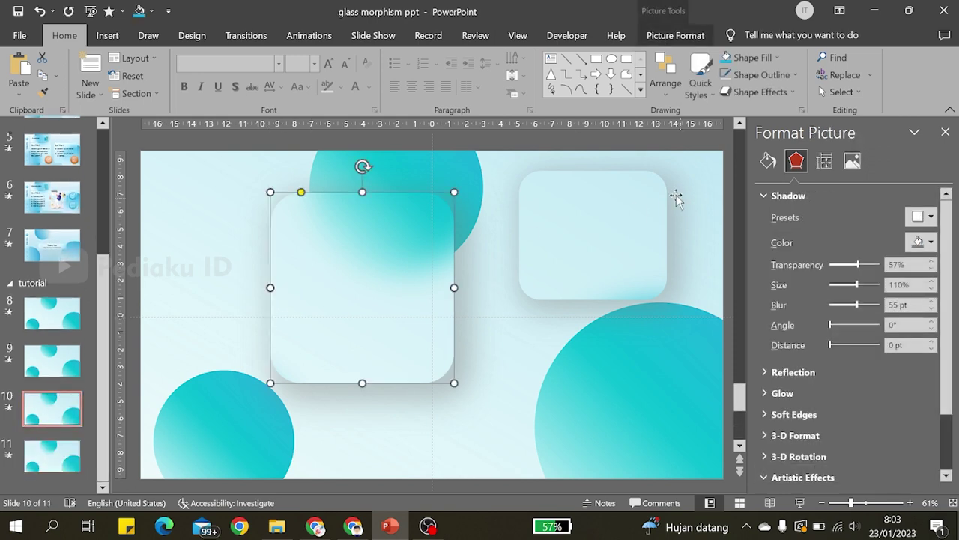
left_click(641, 214)
left_click(287, 283)
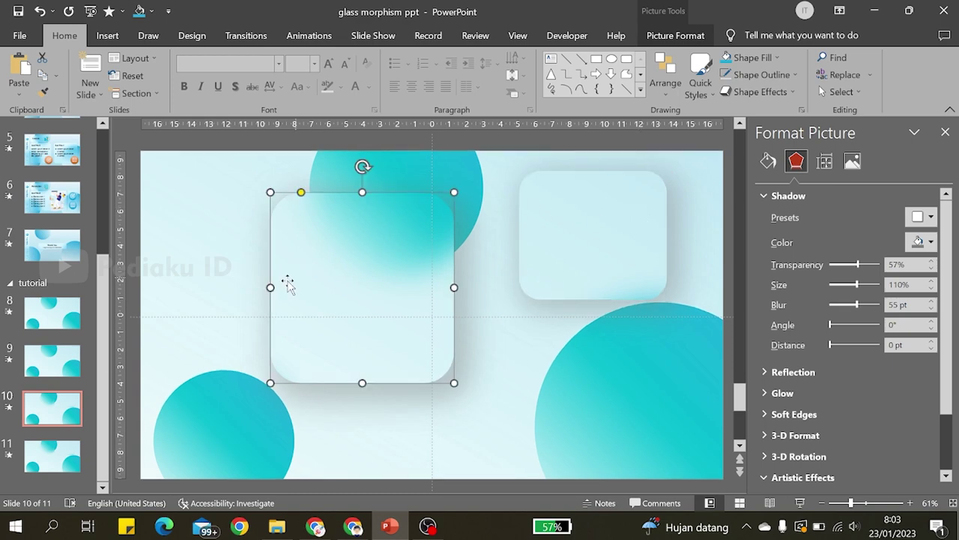
left_click(51, 459)
left_click(303, 282)
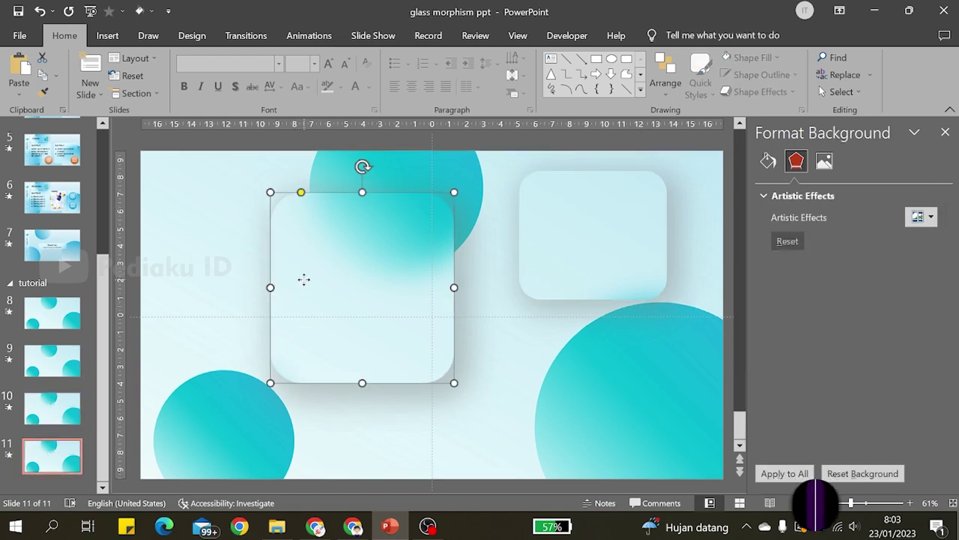
left_click(705, 38)
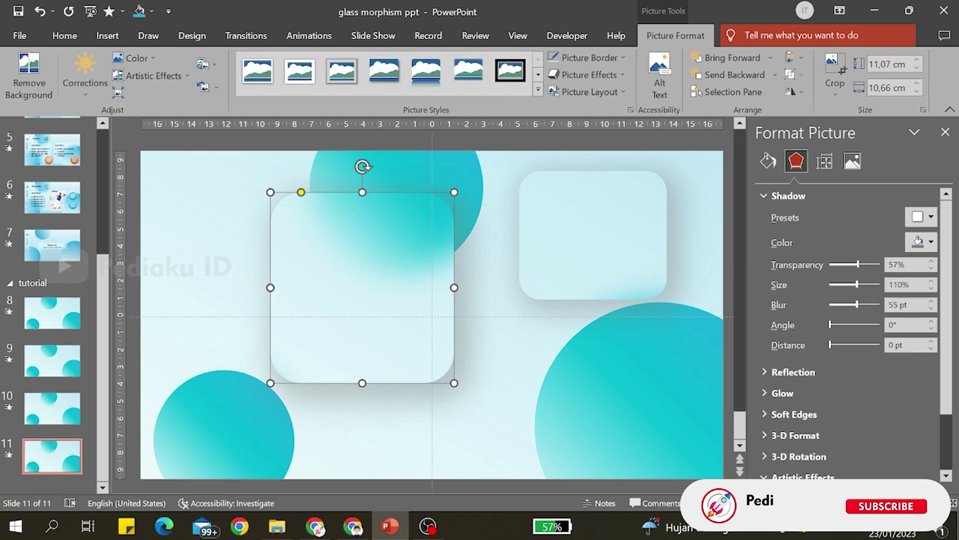
Step: Recrop the left glass card on slide 11 into a smaller, shorter card
left_click(833, 66)
left_click_drag(272, 286, 150, 287)
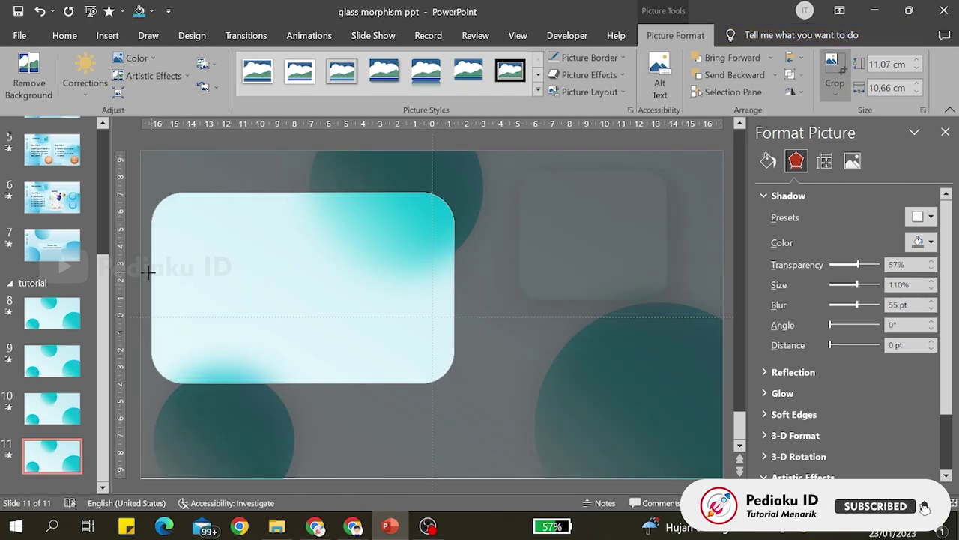
left_click_drag(456, 283, 295, 285)
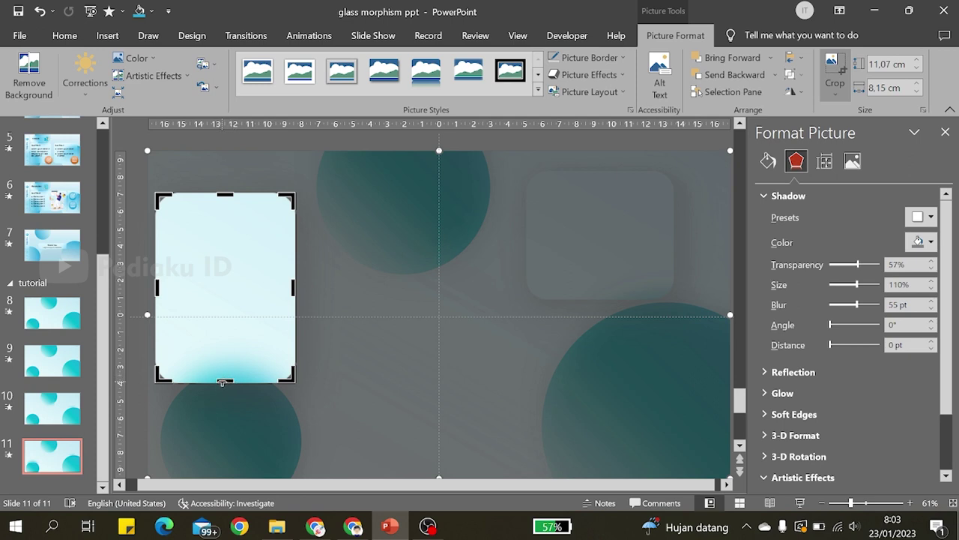
left_click_drag(223, 381, 225, 458)
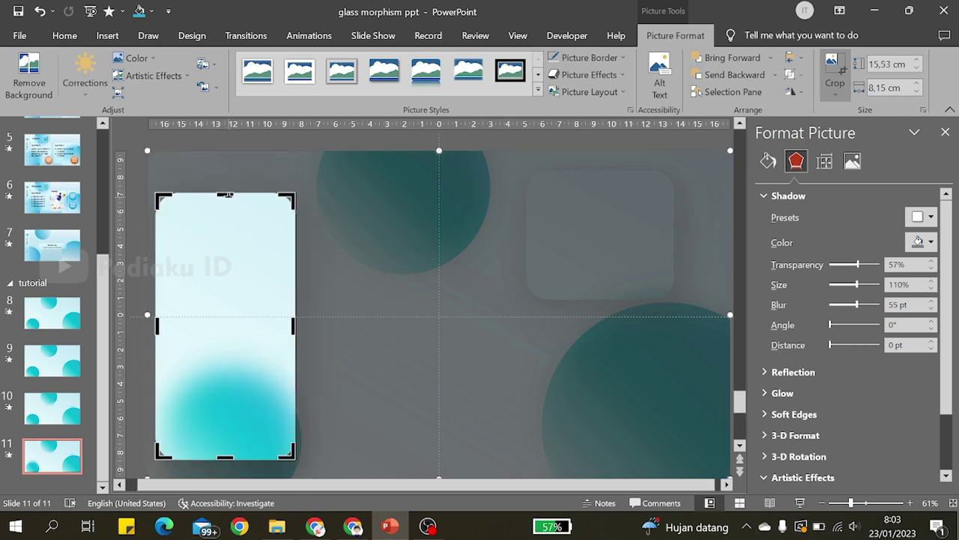
left_click_drag(227, 195, 231, 307)
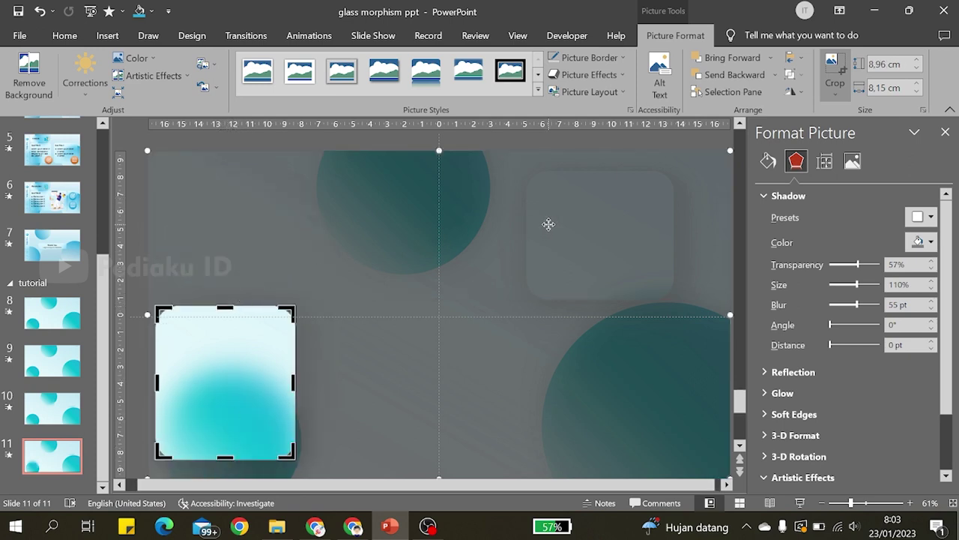
Step: Extend the top-right card's crop leftward and downward into a large central card
left_click(641, 140)
left_click(599, 216)
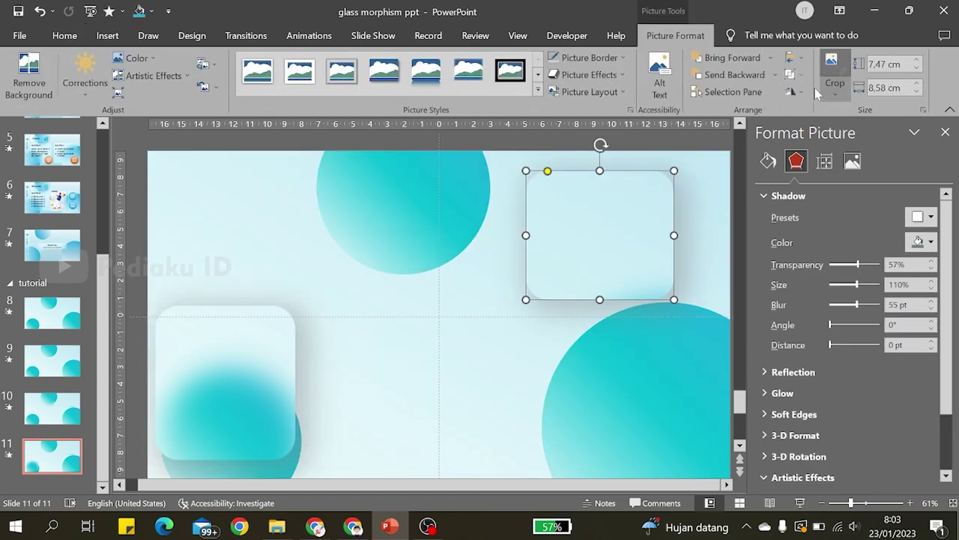
left_click(834, 67)
left_click_drag(616, 466, 615, 463)
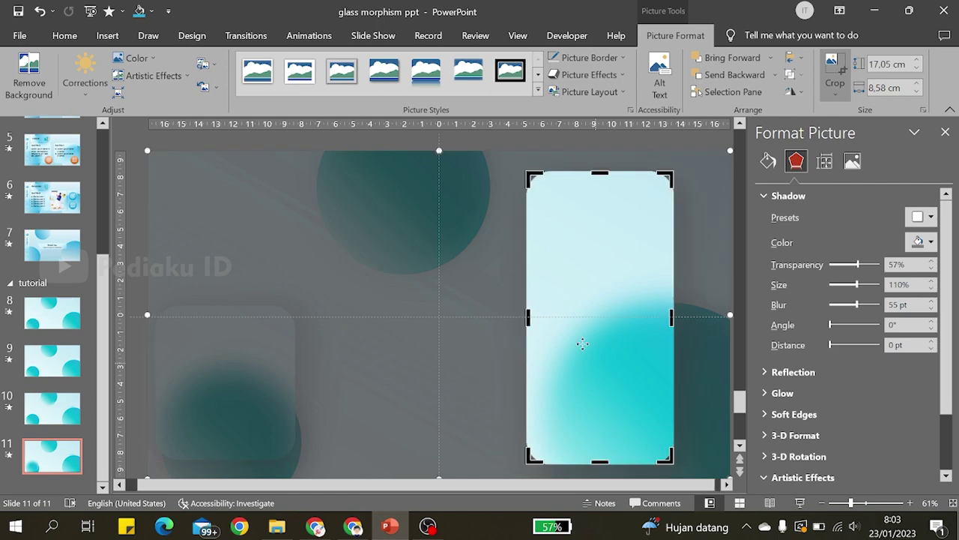
left_click_drag(527, 318, 344, 337)
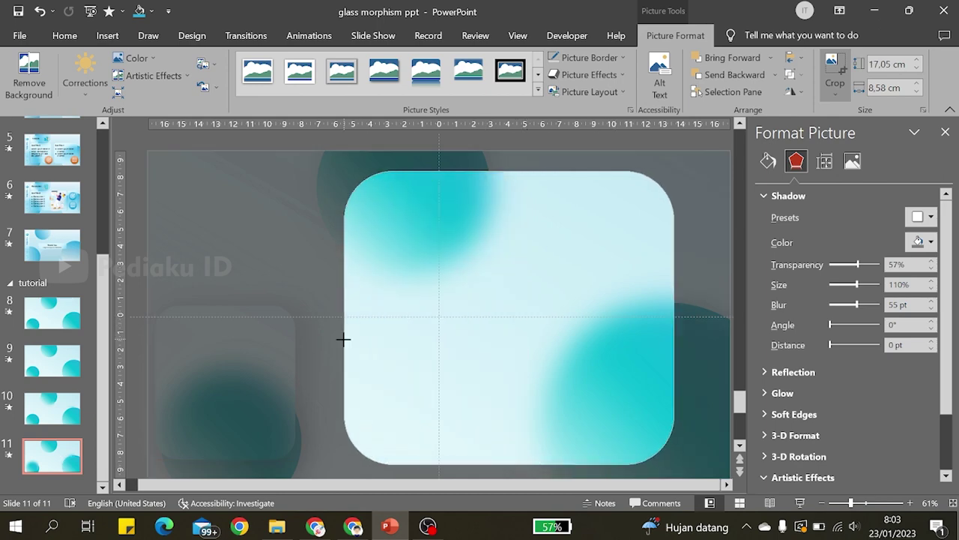
left_click_drag(508, 169, 499, 204)
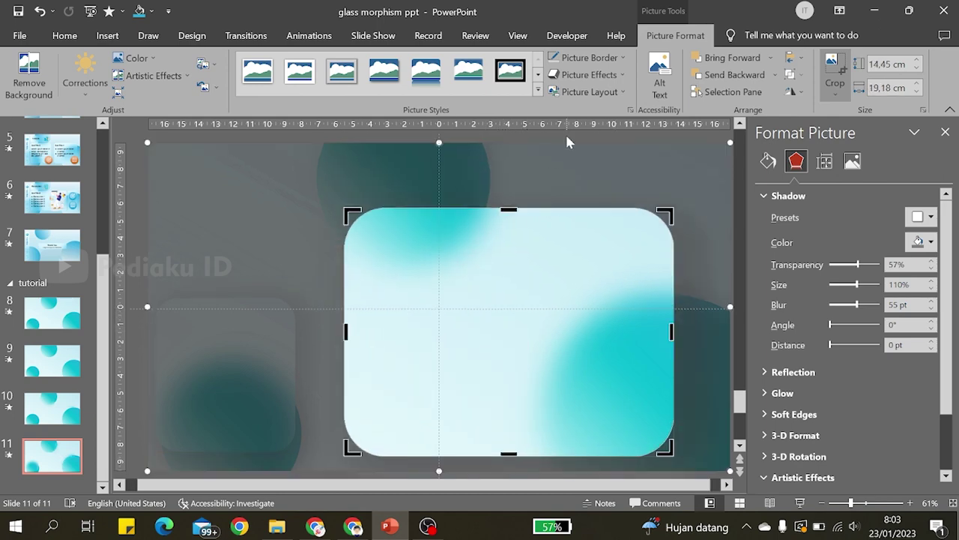
left_click(566, 132)
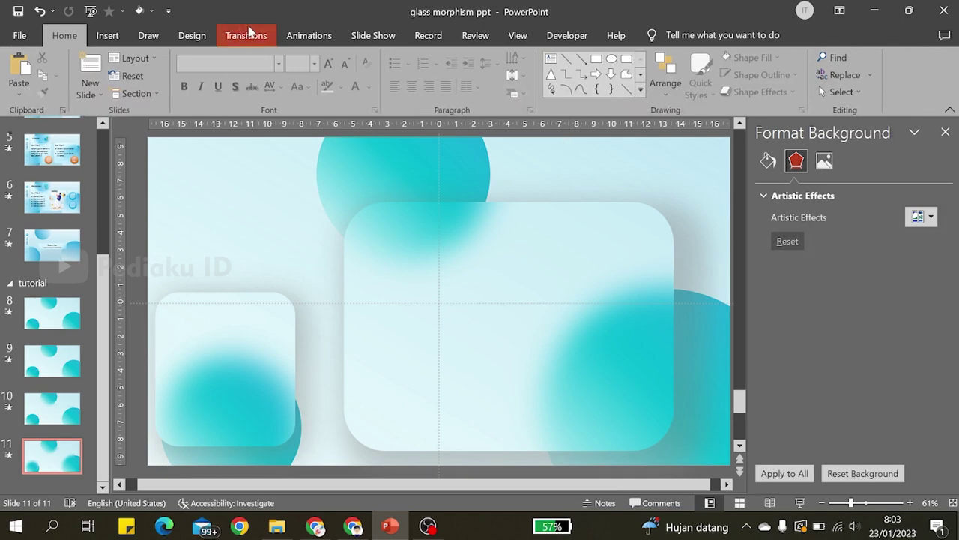
Step: Play the 02,00 Morph transition preview into slide 11 three times
left_click(245, 33)
left_click(16, 75)
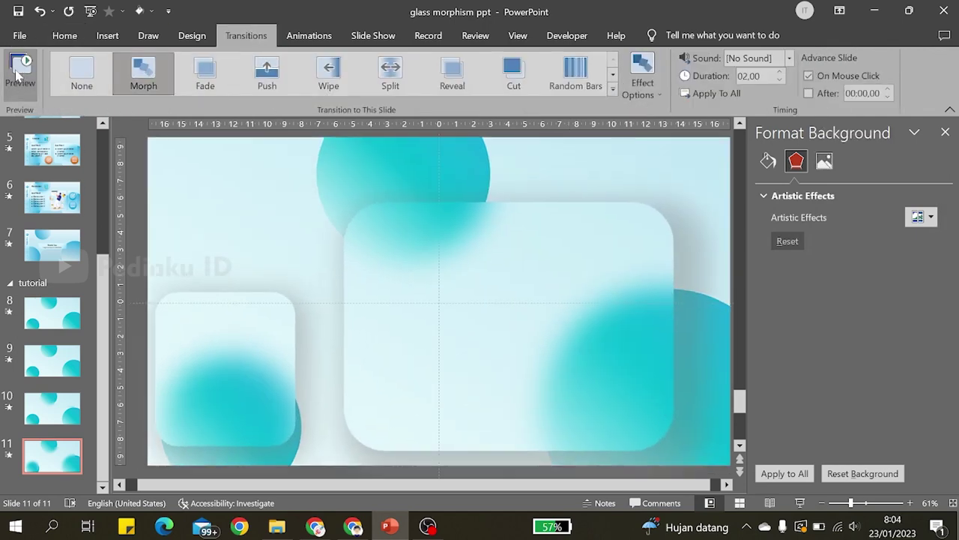
left_click(16, 75)
left_click(17, 75)
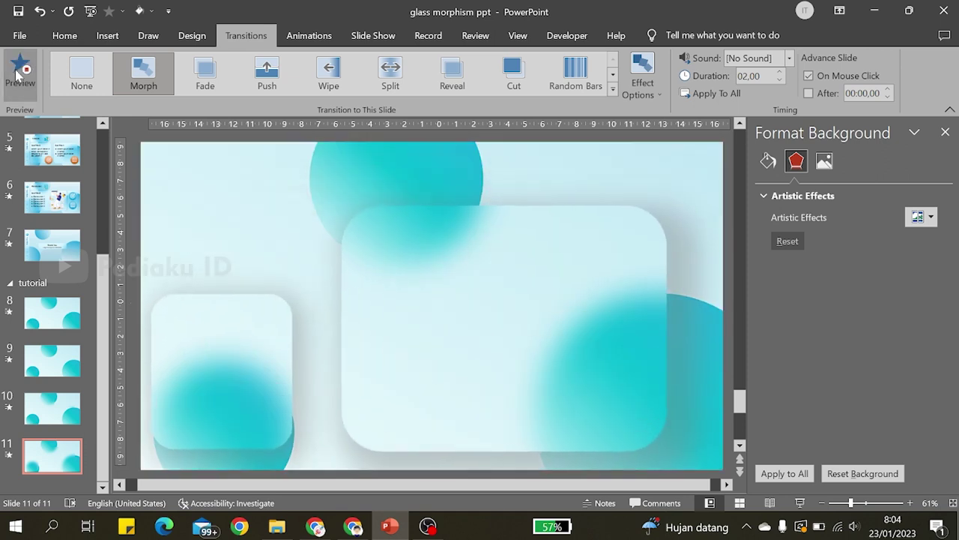
Step: Select slide 5's Analysis and Sub Title 4 headings, puzzle icon and orange icon, then go to slide 10
left_click(55, 203)
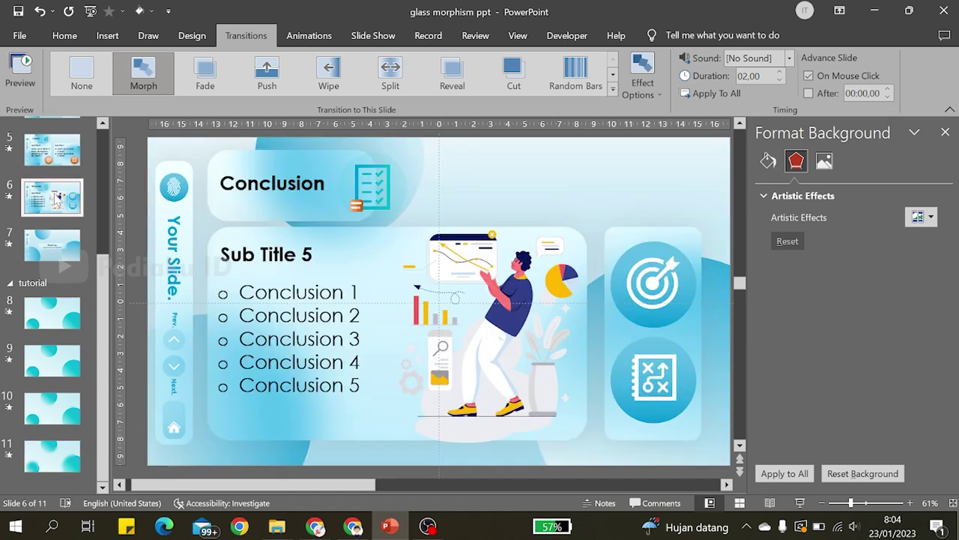
left_click(62, 156)
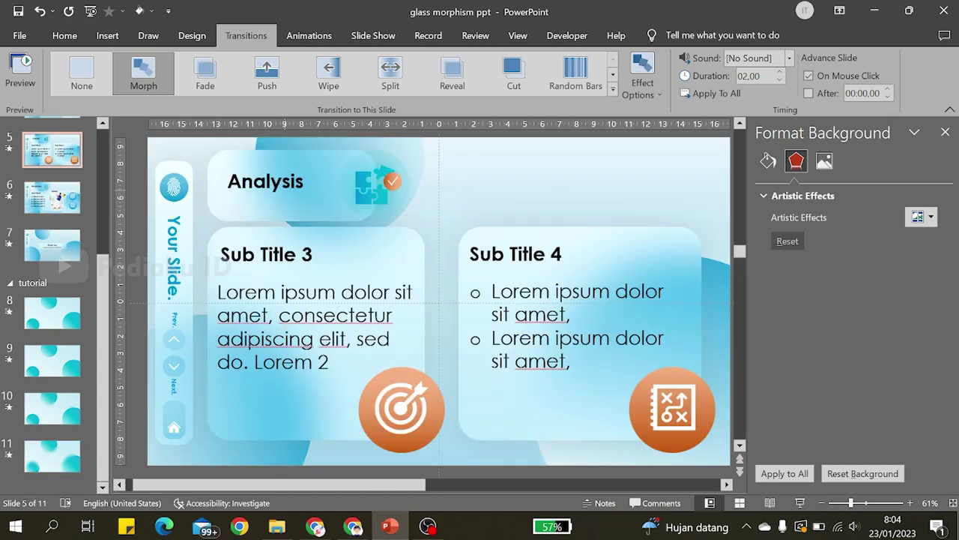
left_click(360, 193)
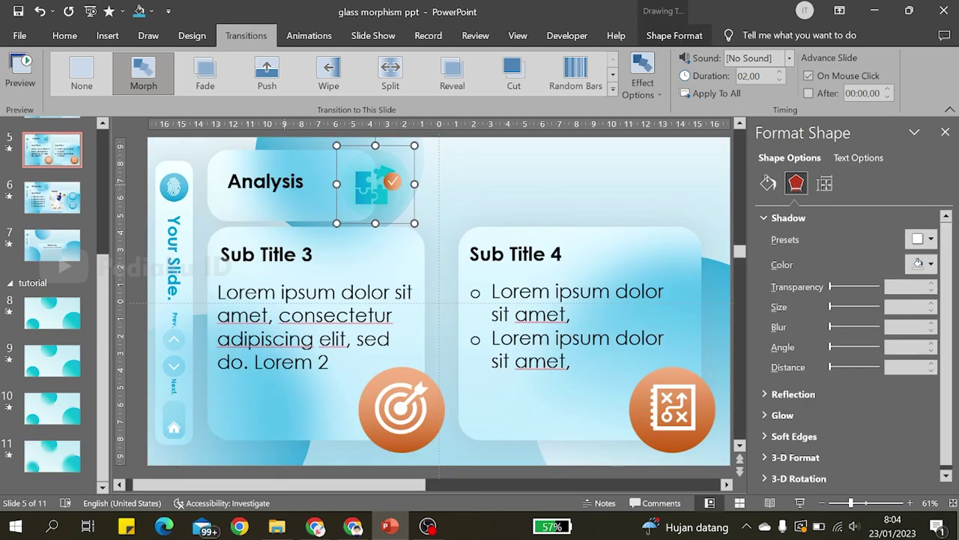
left_click(266, 181, "shift")
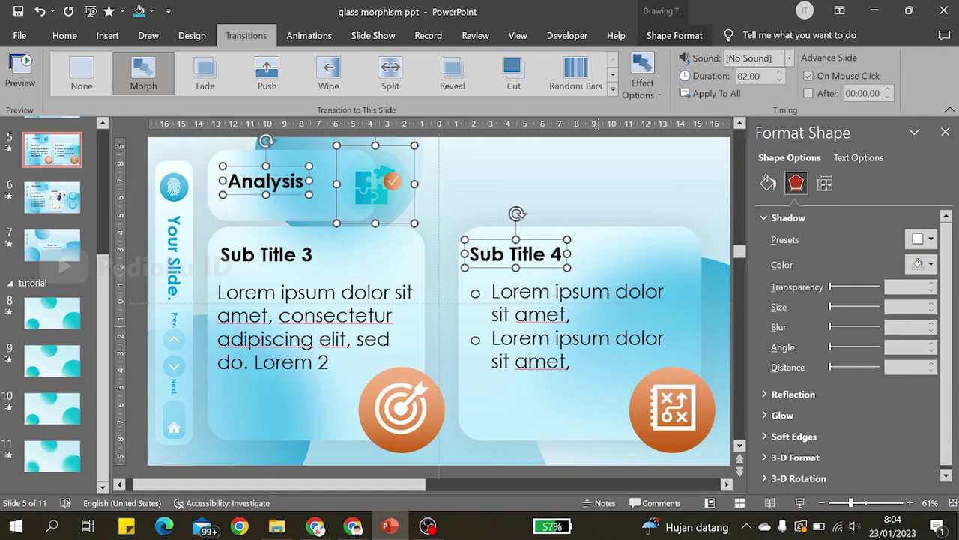
left_click(646, 386, "shift")
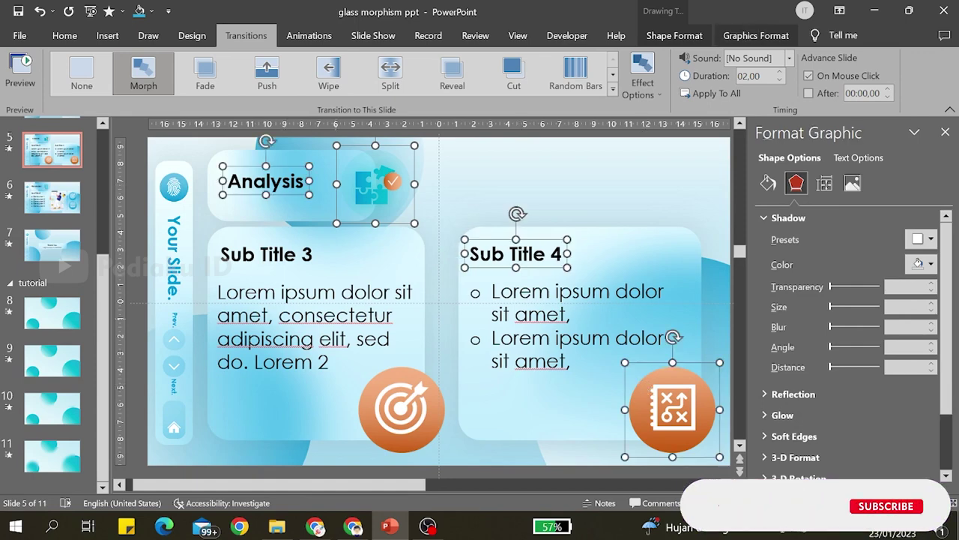
left_click(66, 417)
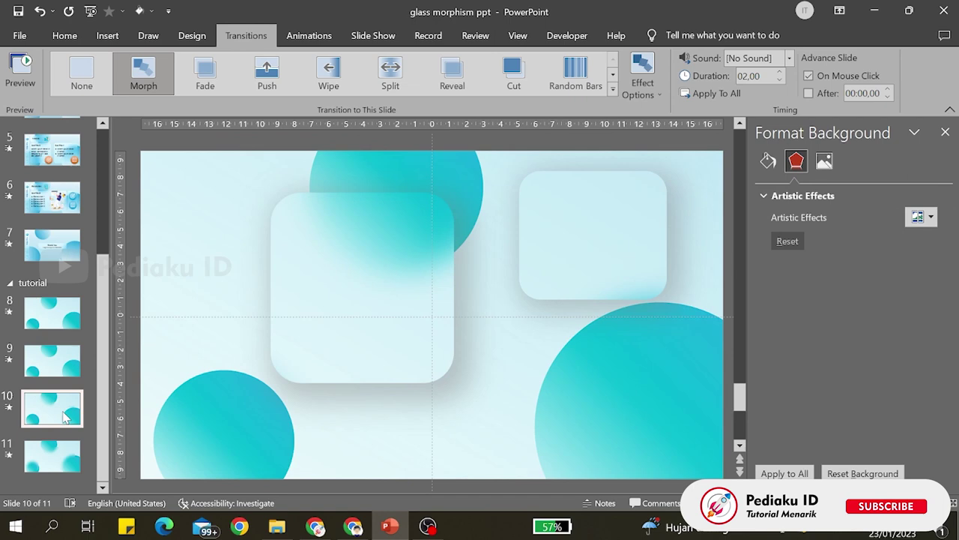
Step: Paste and place Analysis with the puzzle icon on the left card, Sub Title 4 with the orange icon on the right
key("ctrl+v")
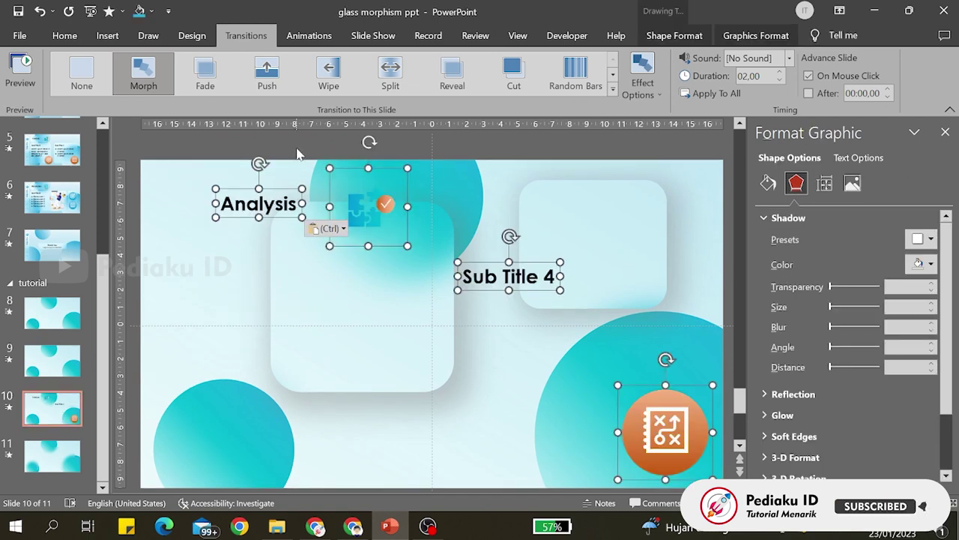
left_click(297, 153)
left_click(259, 196)
left_click_drag(374, 206, 407, 282)
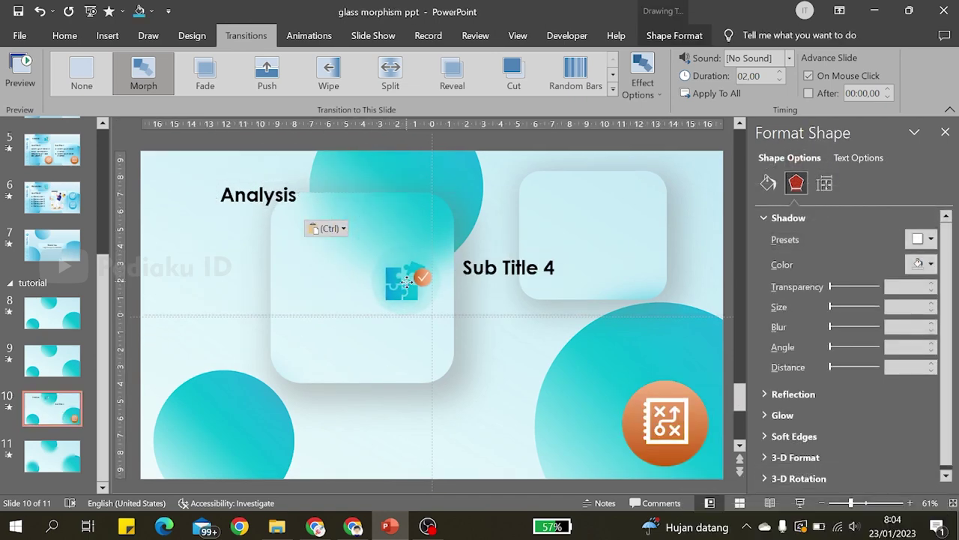
left_click(258, 205)
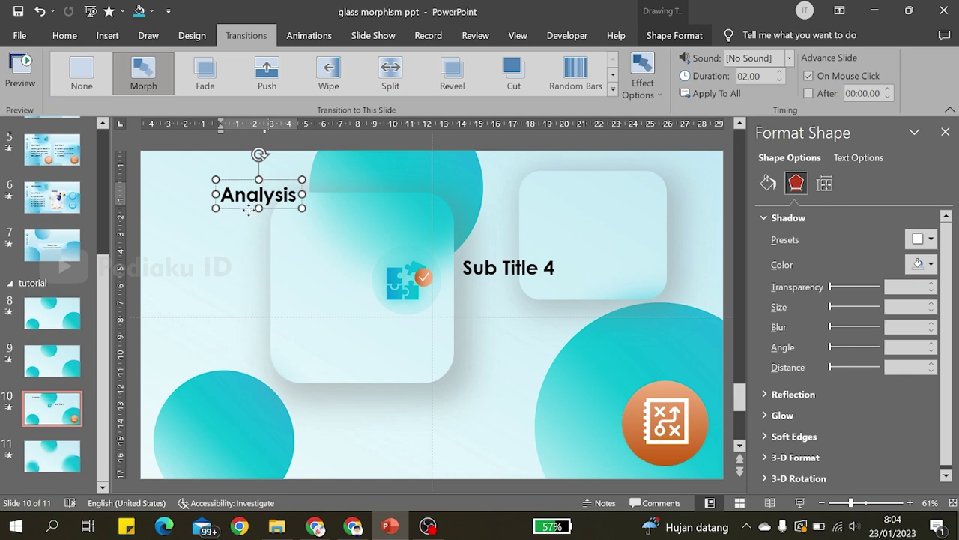
left_click_drag(248, 211, 317, 298)
left_click(497, 268)
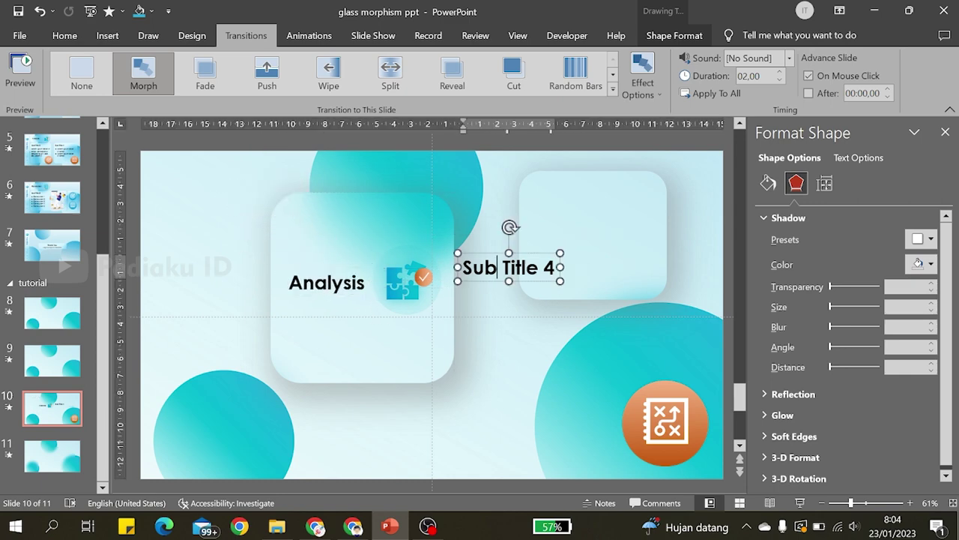
left_click_drag(500, 279, 578, 238)
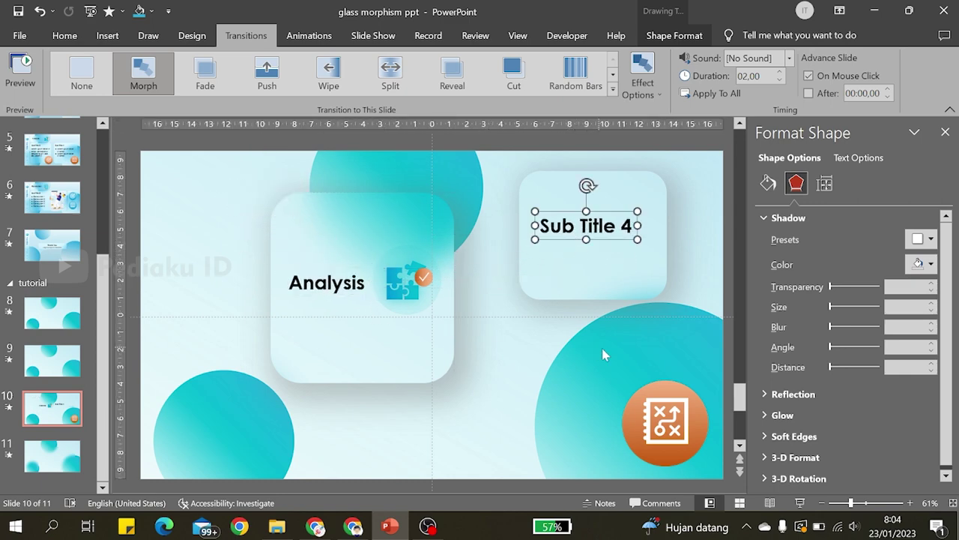
left_click_drag(649, 405, 637, 270)
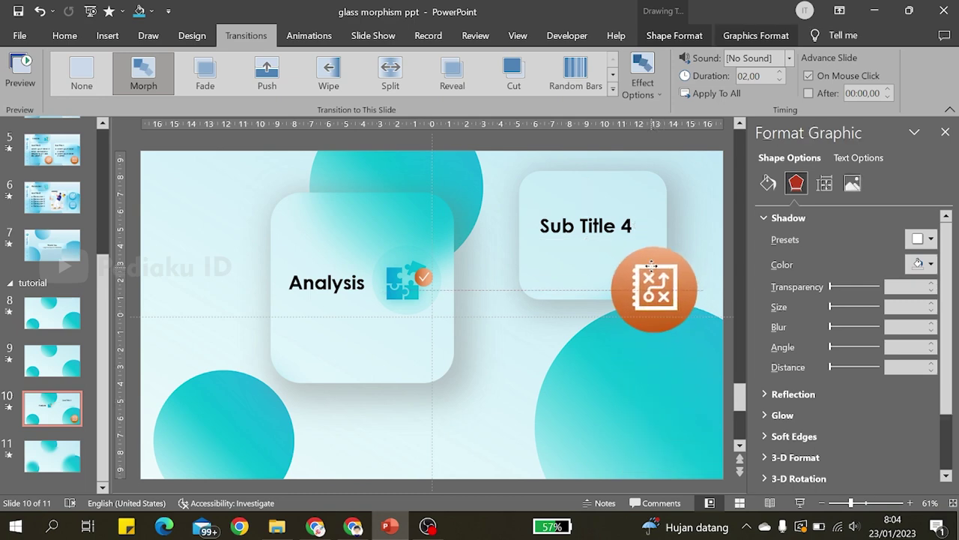
left_click(569, 225)
left_click_drag(570, 225, 577, 224)
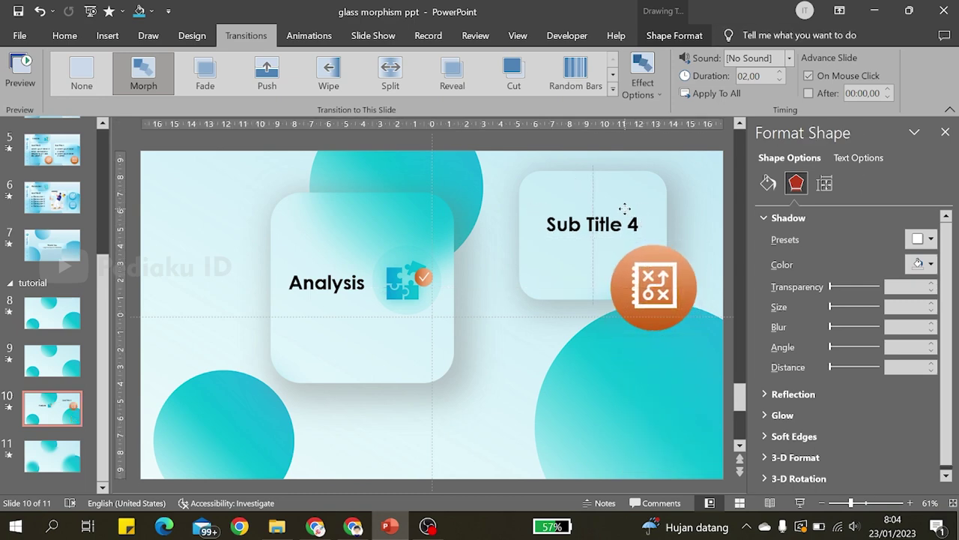
Step: Crop the left card picture into a short bar by trimming its top and bottom
left_click(350, 235)
left_click(675, 35)
left_click(835, 71)
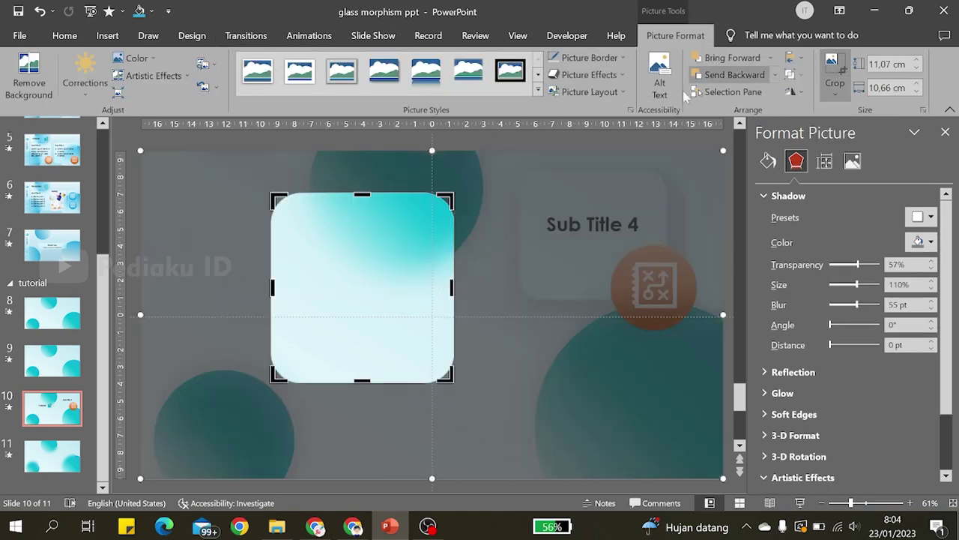
left_click_drag(362, 196, 362, 239)
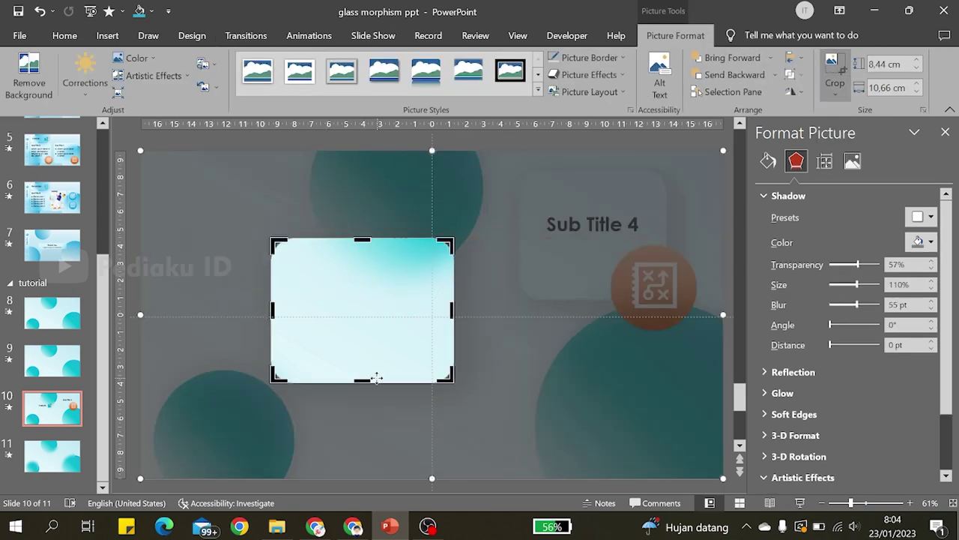
left_click_drag(365, 379, 362, 330)
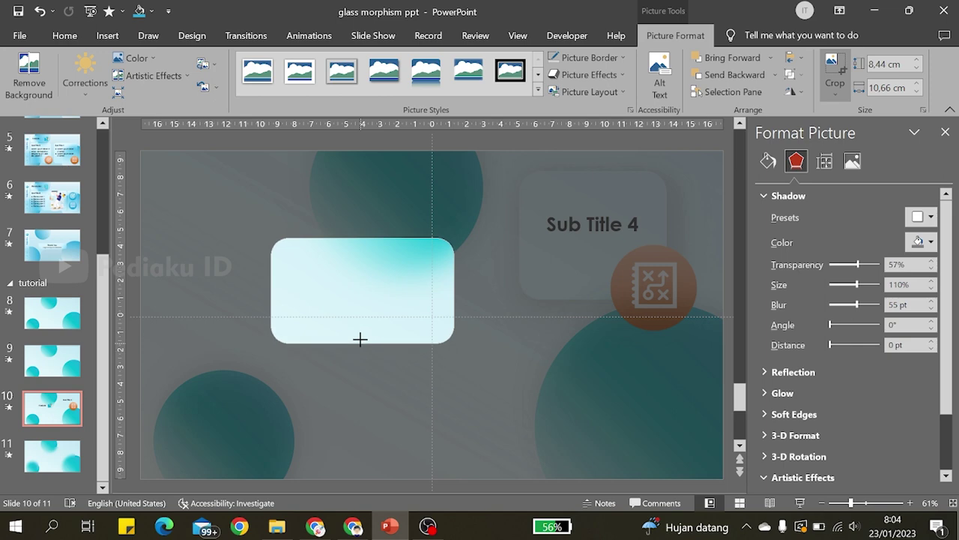
left_click(529, 147)
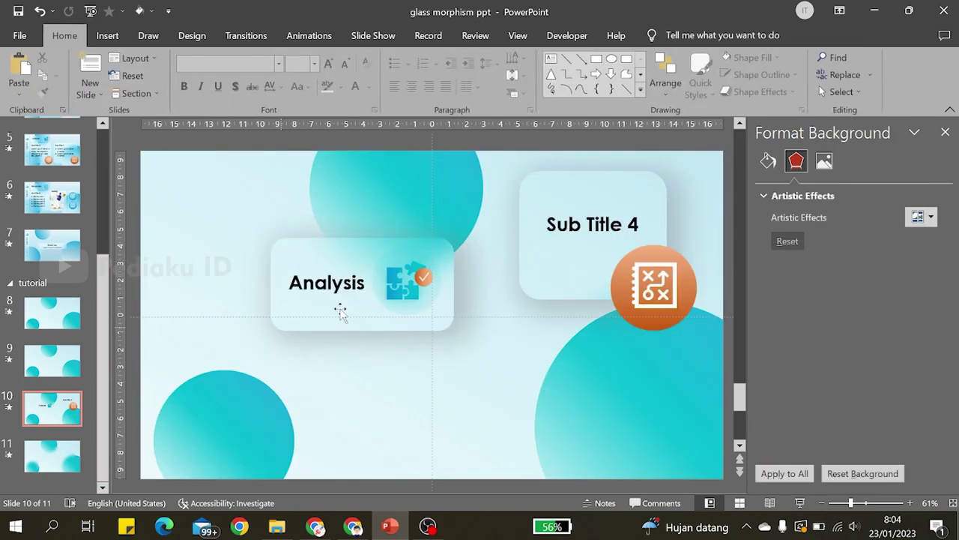
left_click(337, 288)
Step: Select the Analysis and Sub Title 4 headings with both icons and paste them onto slide 11
left_click(409, 281, "shift")
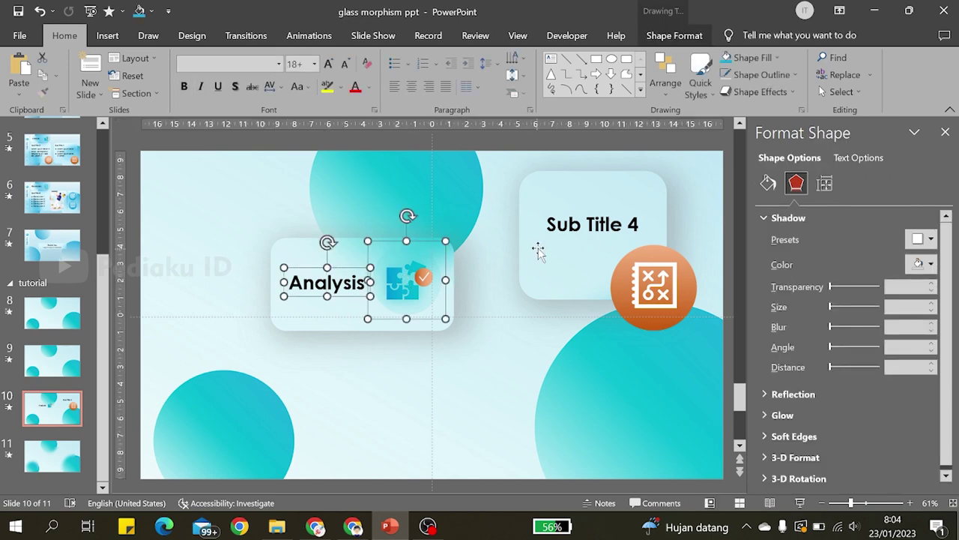
left_click(573, 239, "shift")
left_click(632, 277, "shift")
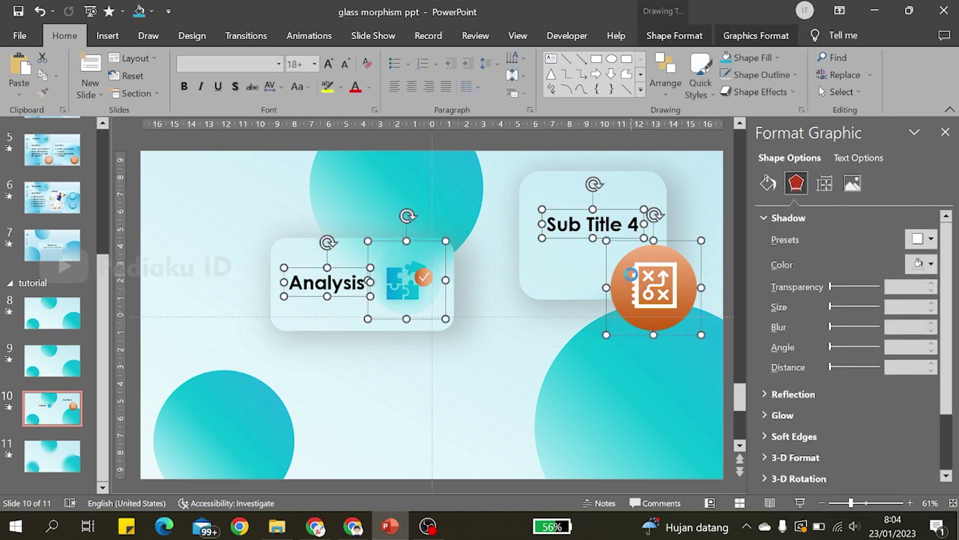
left_click(68, 452)
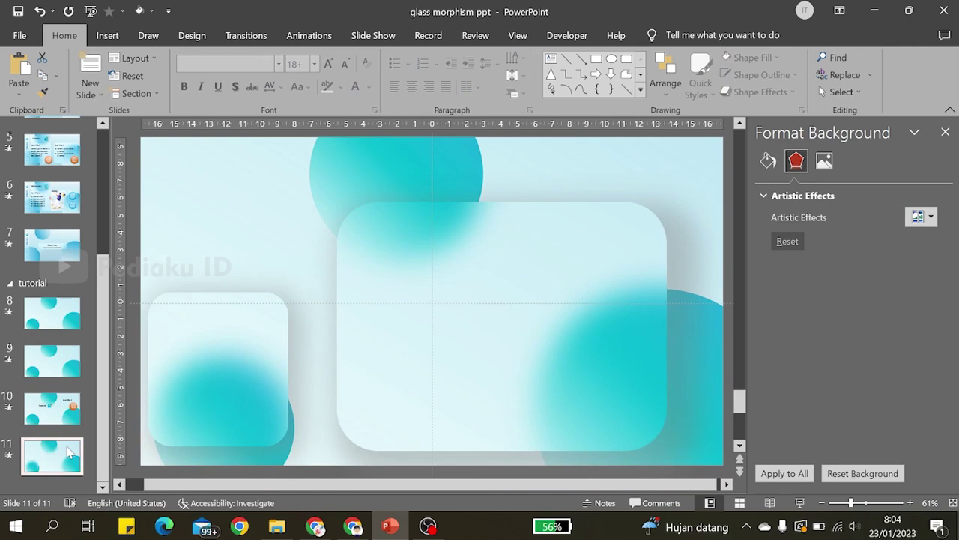
key("ctrl+v")
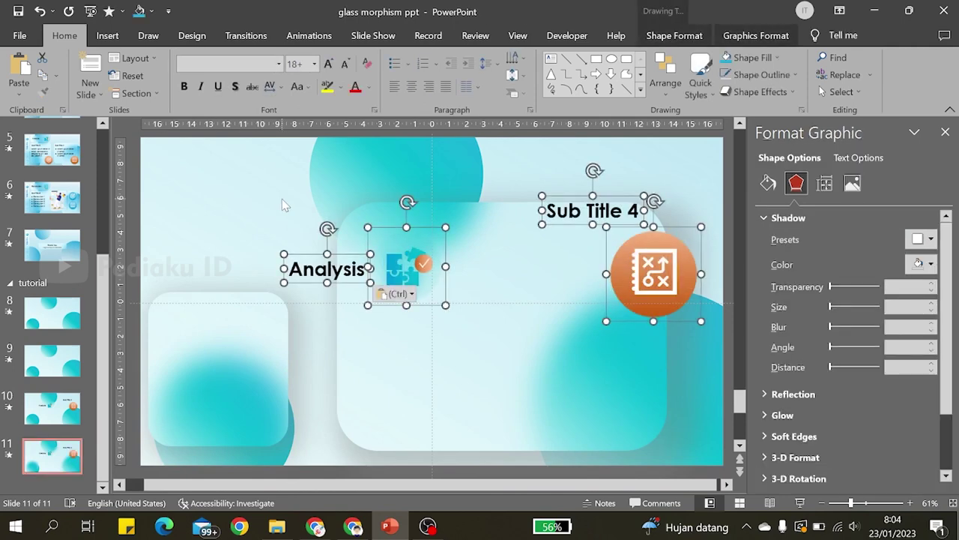
Step: Place Analysis in the small left card with an enlarged puzzle icon below it
left_click(281, 198)
left_click(327, 258)
mouse_move(336, 260)
left_mouse_down()
mouse_move(249, 285)
mouse_move(228, 306)
left_mouse_up()
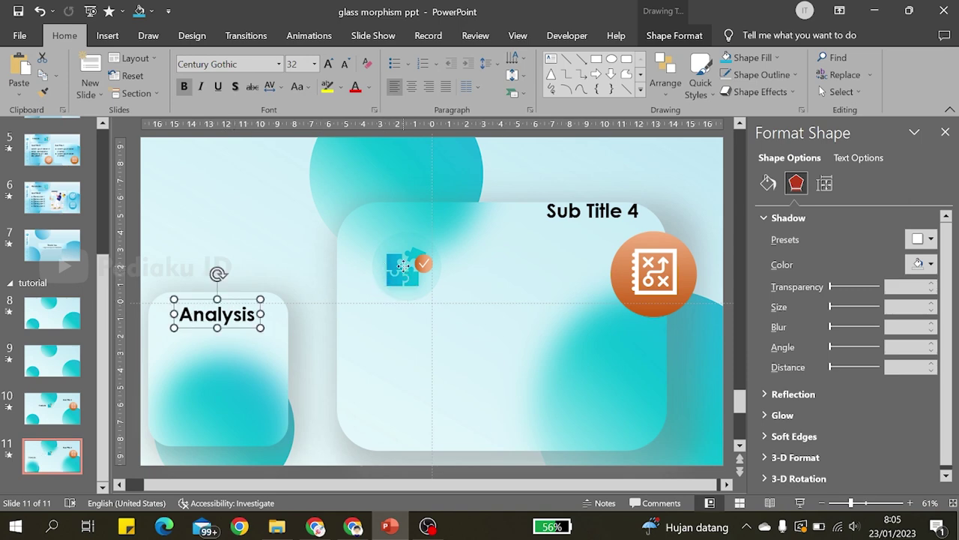
left_click_drag(404, 265, 225, 375)
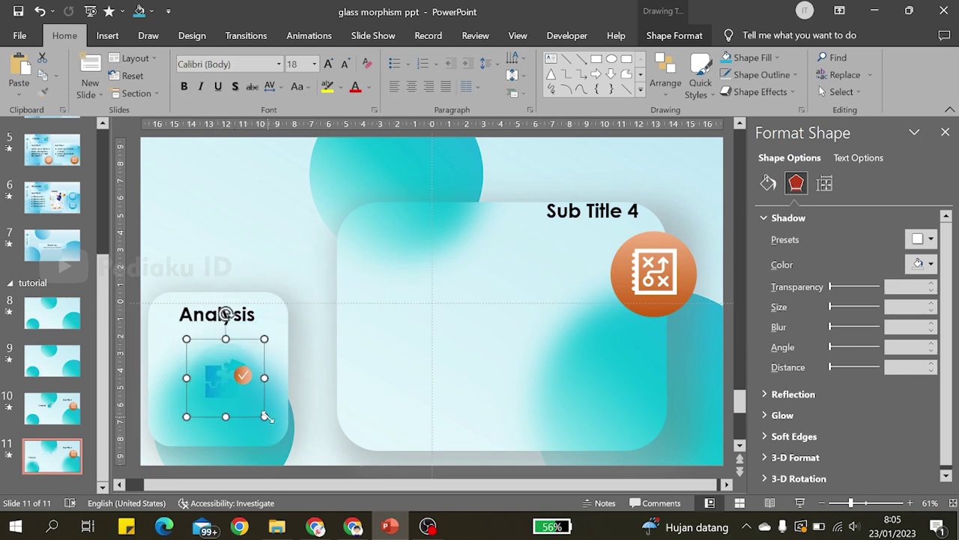
left_click_drag(267, 417, 301, 454)
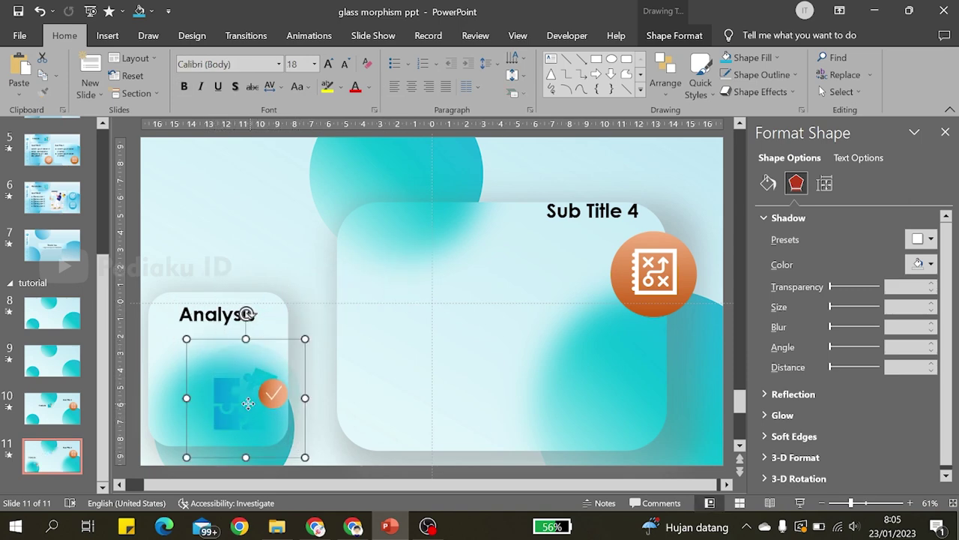
left_click_drag(247, 397, 220, 383)
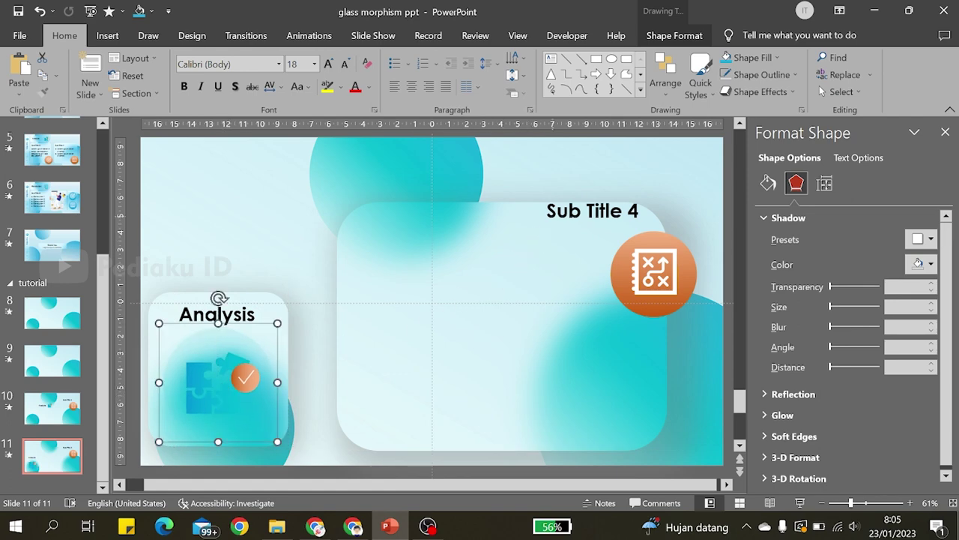
Step: Put Sub Title 4 and an enlarged, centred orange icon in the large card, then apply Morph
left_click(556, 211)
left_click_drag(581, 229, 405, 245)
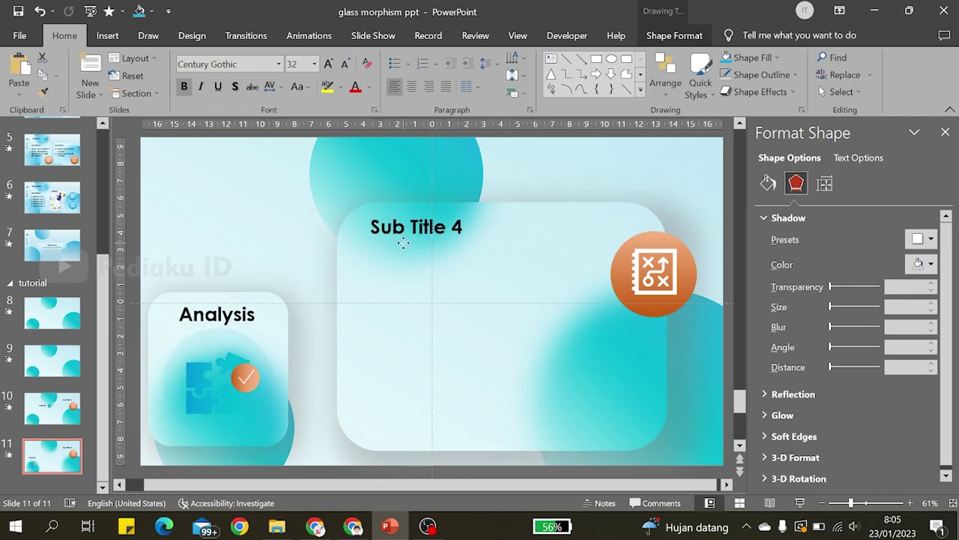
left_click(636, 275)
left_click_drag(636, 275, 478, 302)
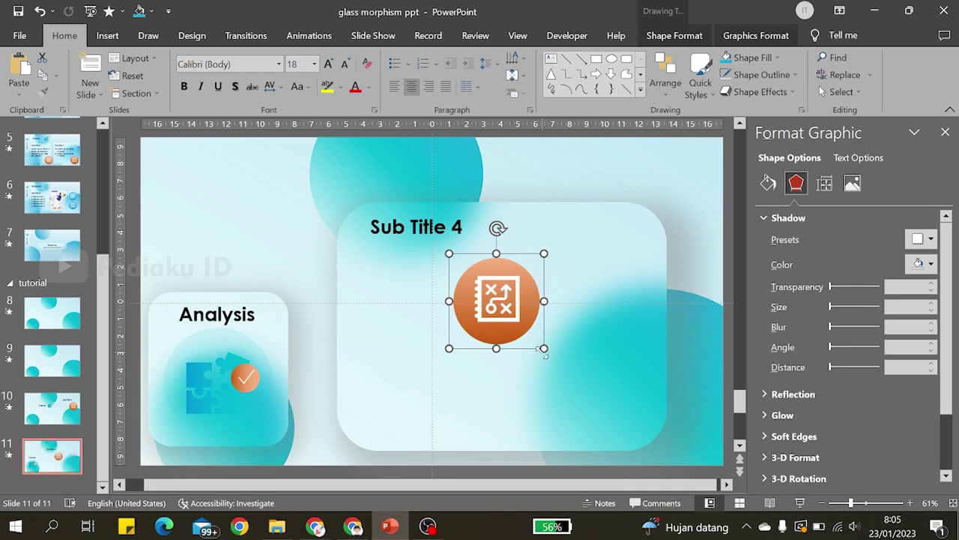
left_click_drag(544, 348, 626, 428)
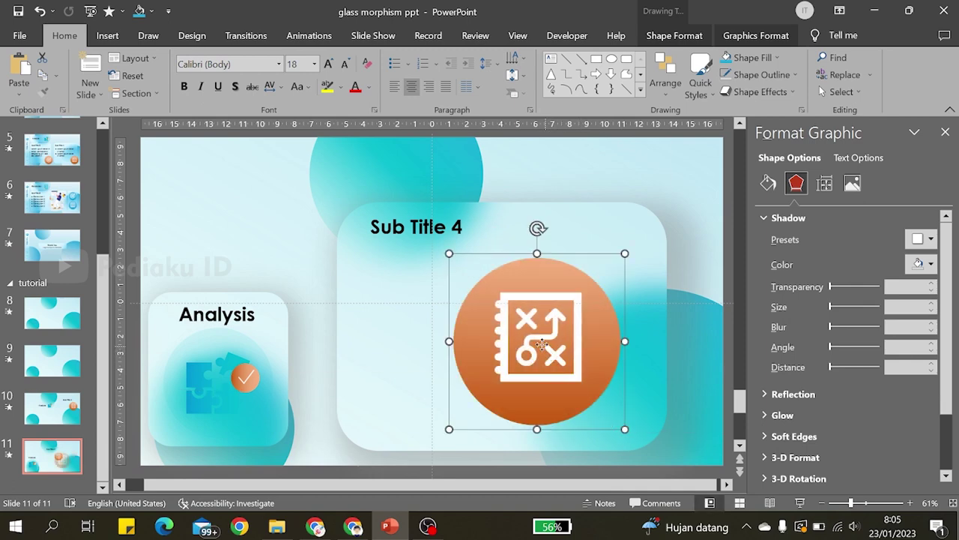
left_click_drag(543, 347, 507, 341)
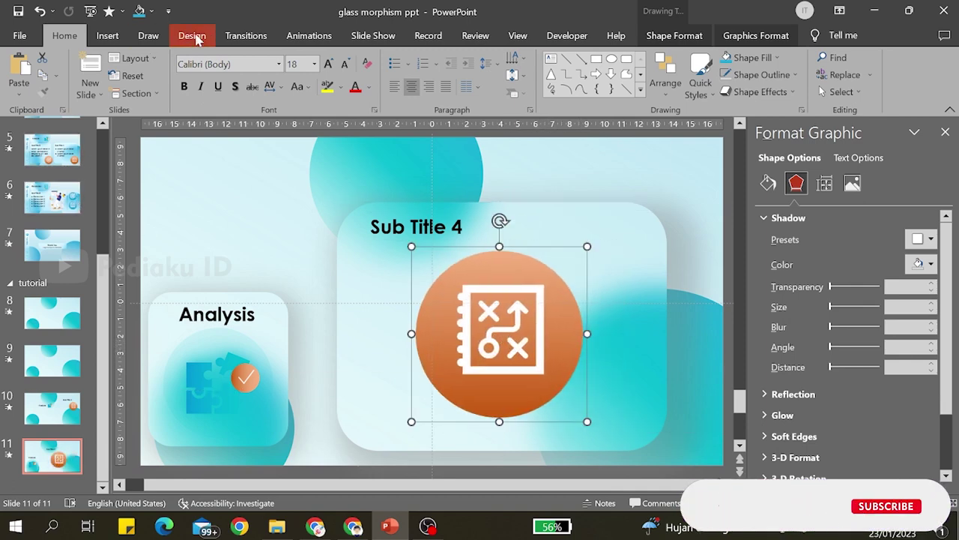
left_click(246, 36)
left_click(24, 79)
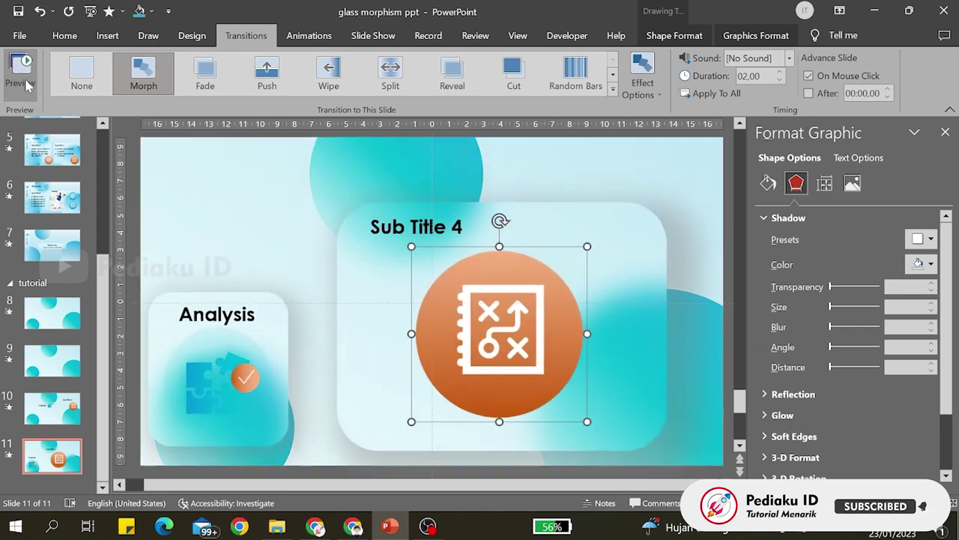
Step: Preview the Morph transition and duplicate slide 11 as slide 12
left_click(26, 84)
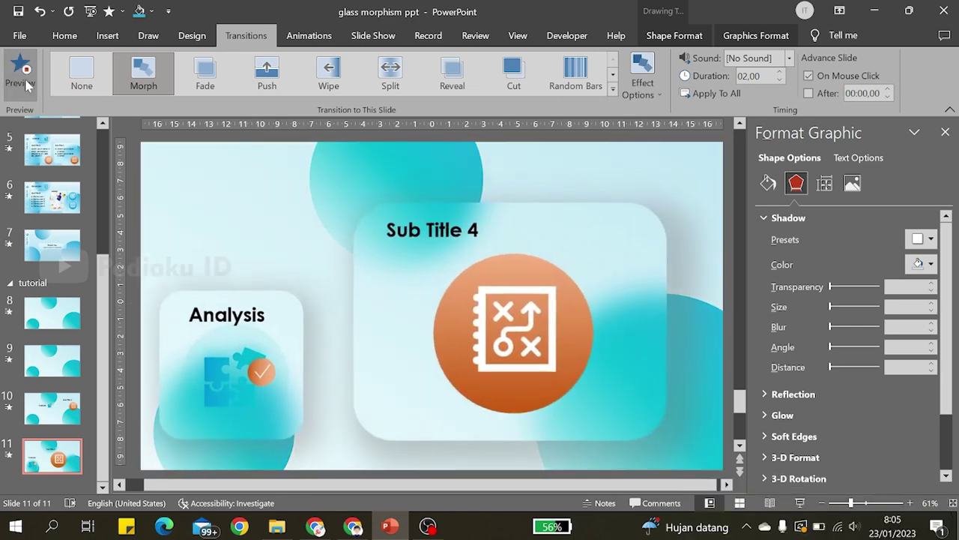
left_click(38, 469)
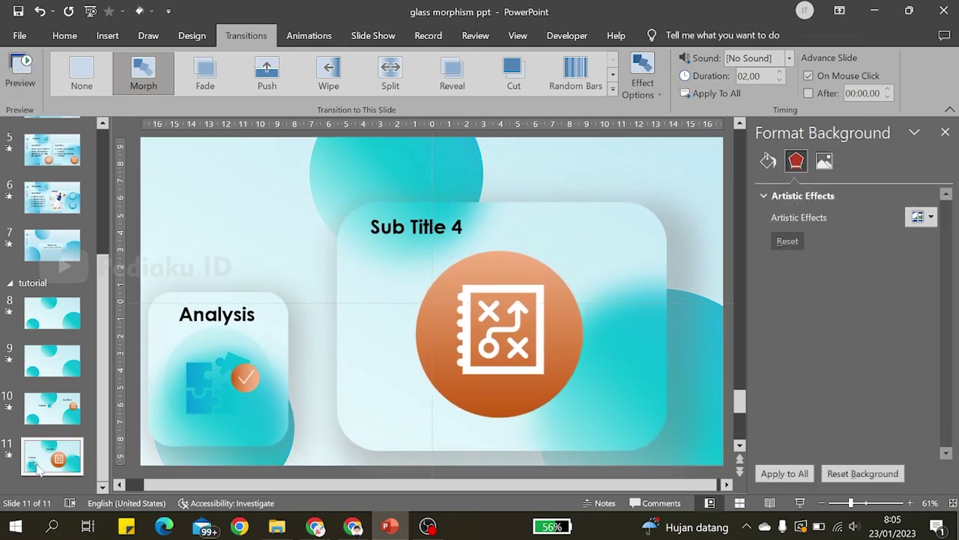
key("ctrl+d")
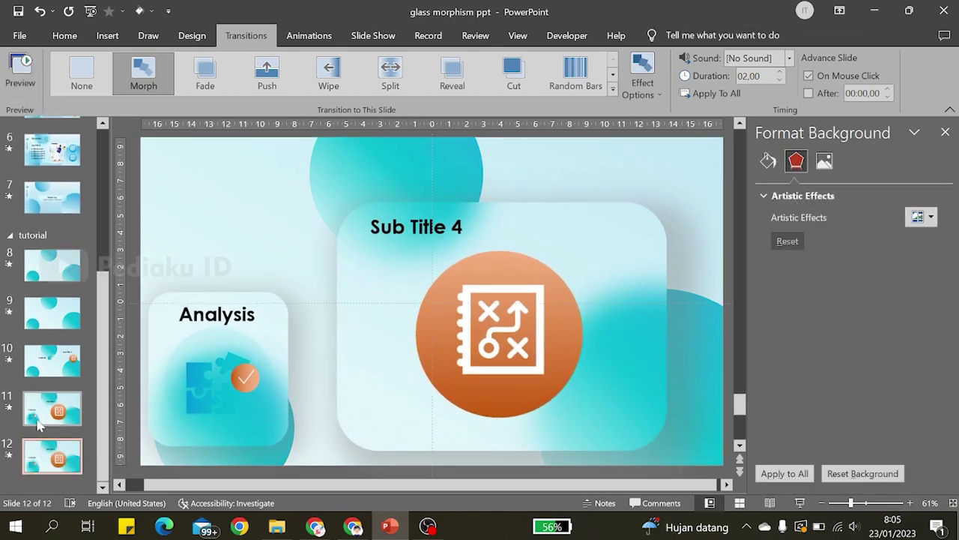
Step: Back on slide 11, select the puzzle icon, Analysis, Sub Title 4 and orange icon together
left_click(39, 420)
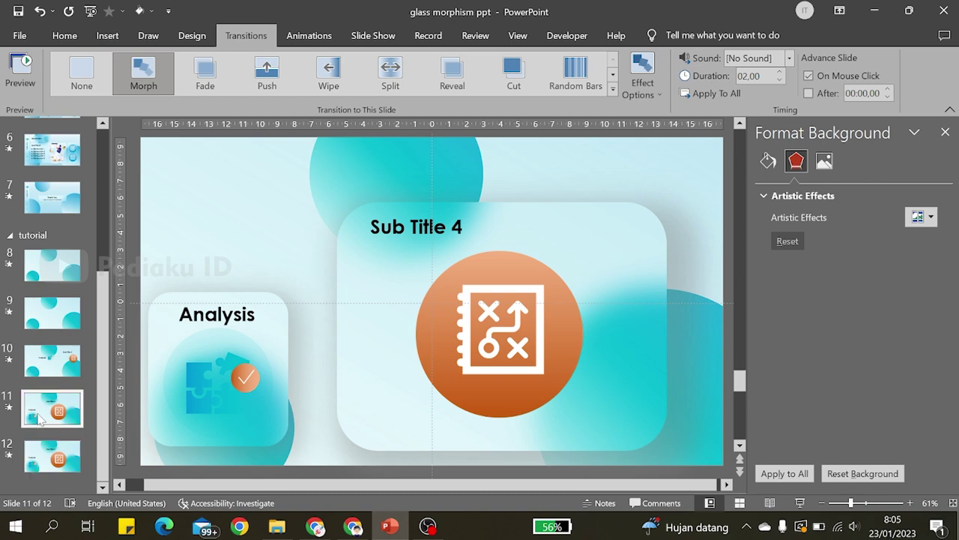
left_click(168, 365)
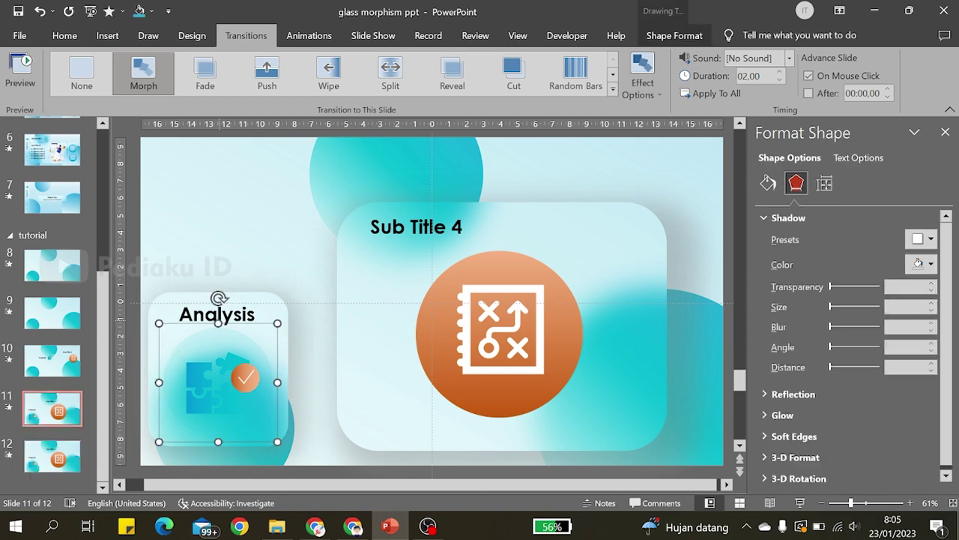
left_click(241, 308, "shift")
left_click(416, 226, "shift")
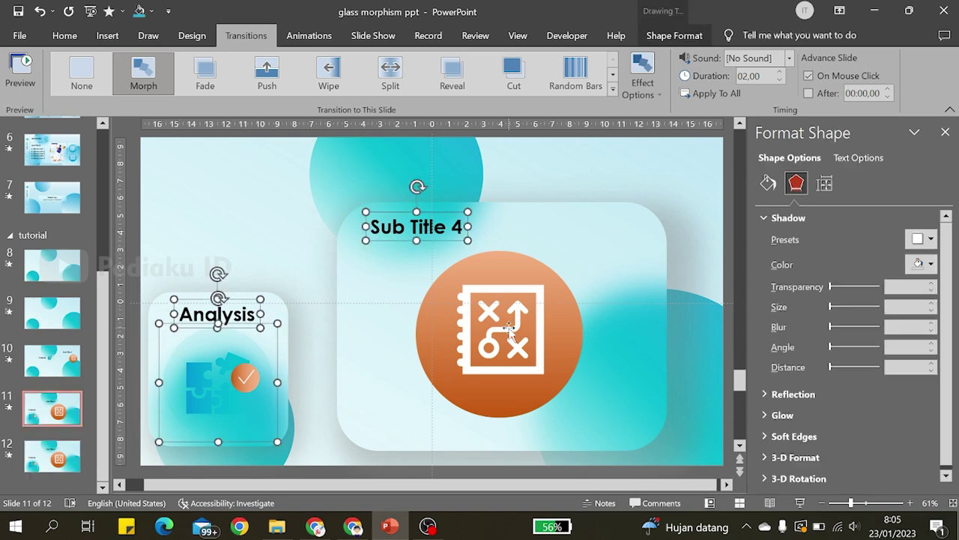
left_click(574, 332, "shift")
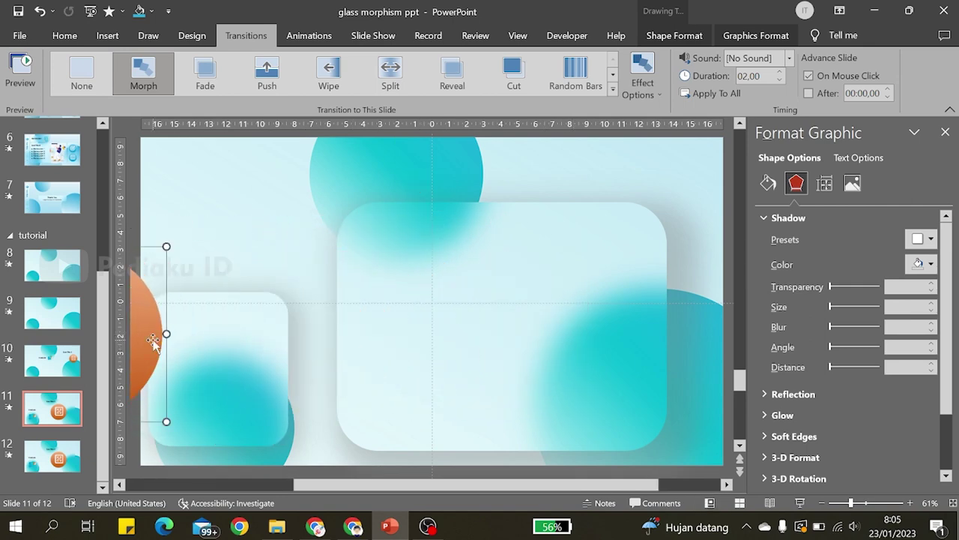
Step: Drag two items leftward on slide 11, then preview its Morph transition
left_click_drag(540, 485, 461, 484)
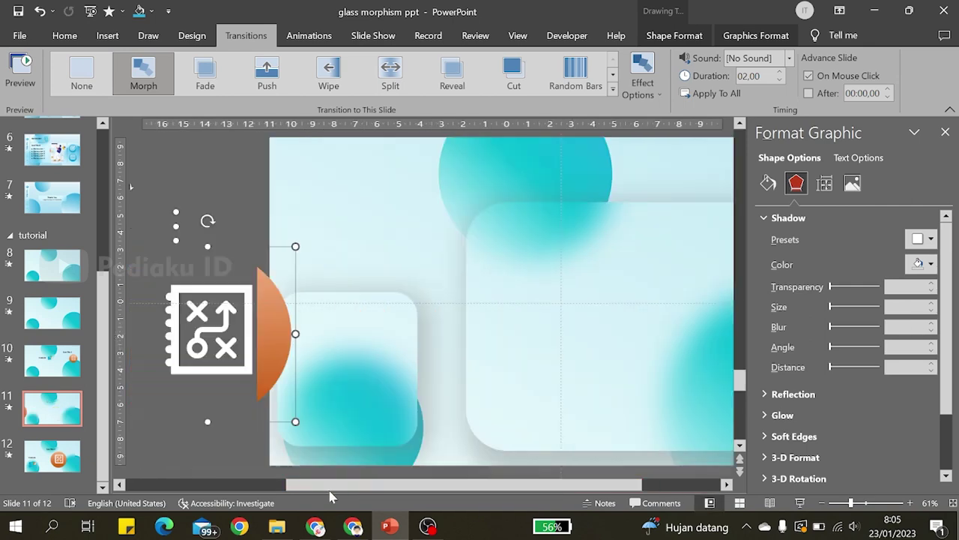
left_click_drag(272, 360, 199, 360)
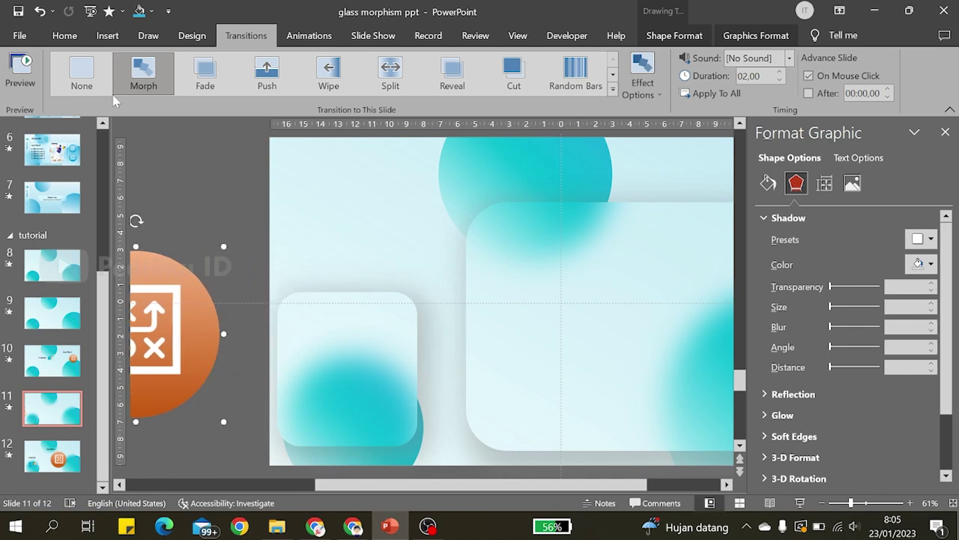
left_click(15, 67)
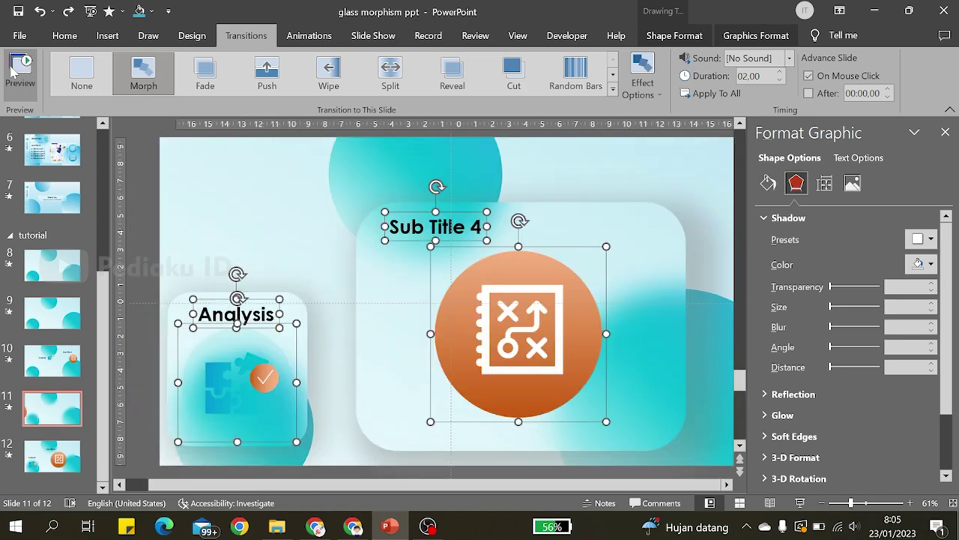
Step: On slide 12, move the titles and orange icon off the slide's left edge
left_click(67, 459)
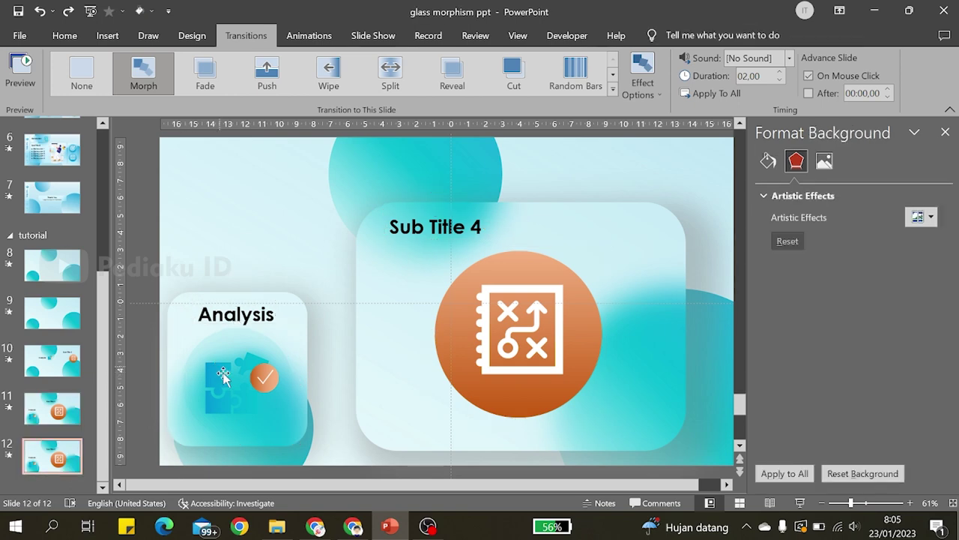
left_click(435, 226)
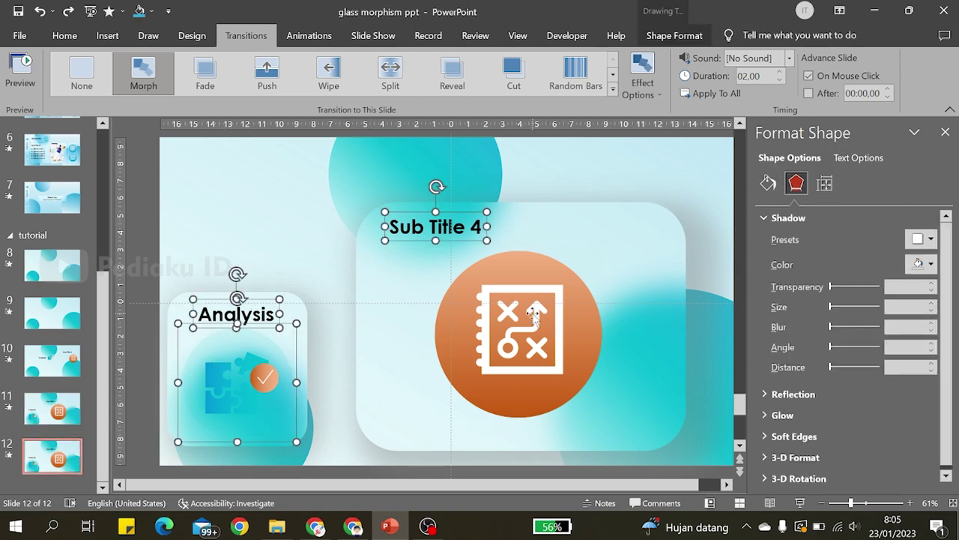
mouse_move(574, 332)
left_mouse_down()
mouse_move(237, 326)
mouse_move(122, 338)
mouse_move(142, 333)
left_mouse_up()
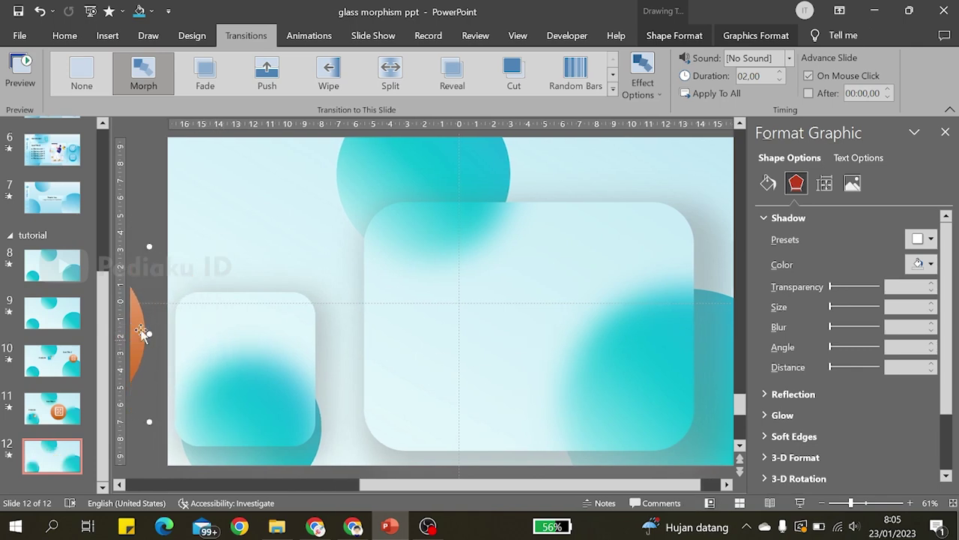
Step: Recrop the small glass card on slide 12 into a tall narrow strip
left_click(160, 216)
left_click(212, 300)
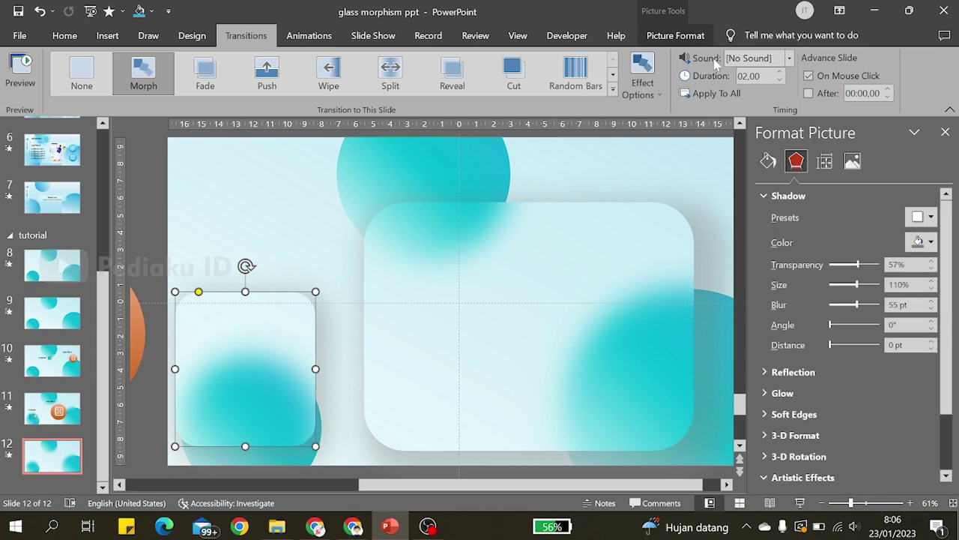
left_click(705, 39)
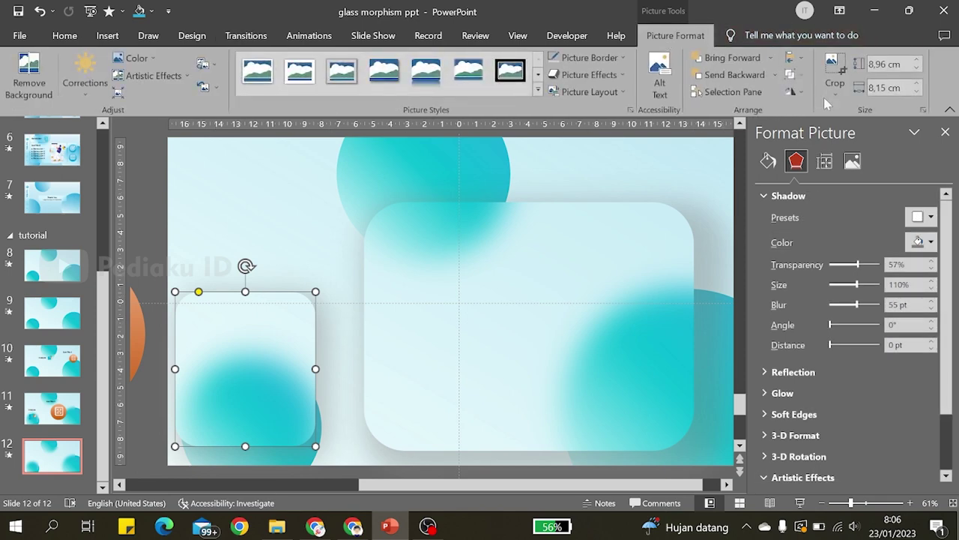
left_click(832, 75)
left_click_drag(245, 295, 266, 174)
left_click_drag(312, 308, 355, 328)
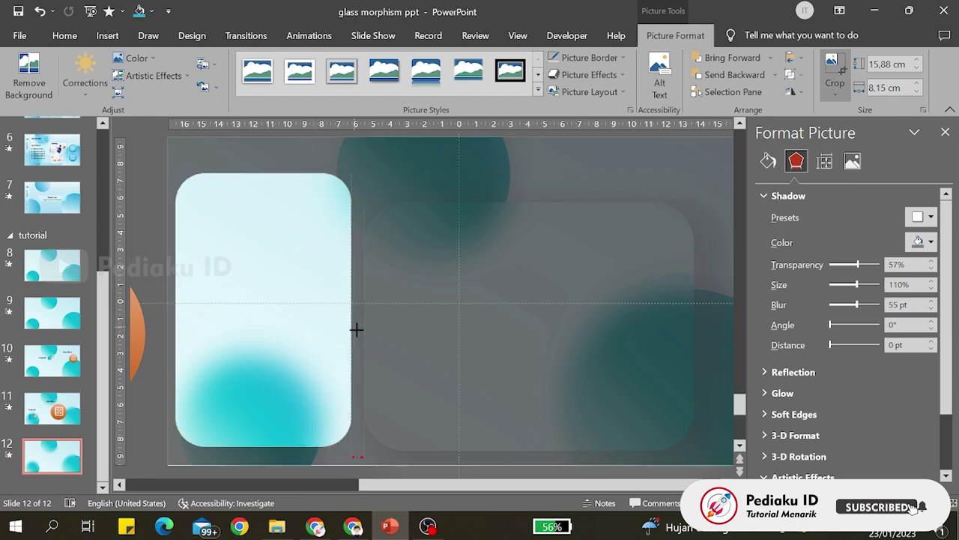
mouse_move(177, 308)
left_mouse_down()
mouse_move(262, 336)
mouse_move(279, 330)
left_mouse_up()
left_click(319, 162)
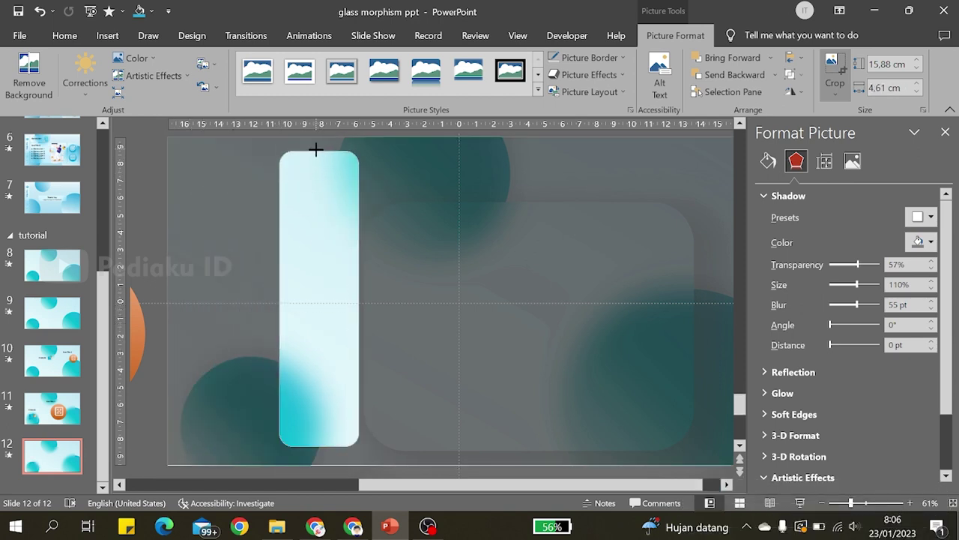
left_click(316, 150)
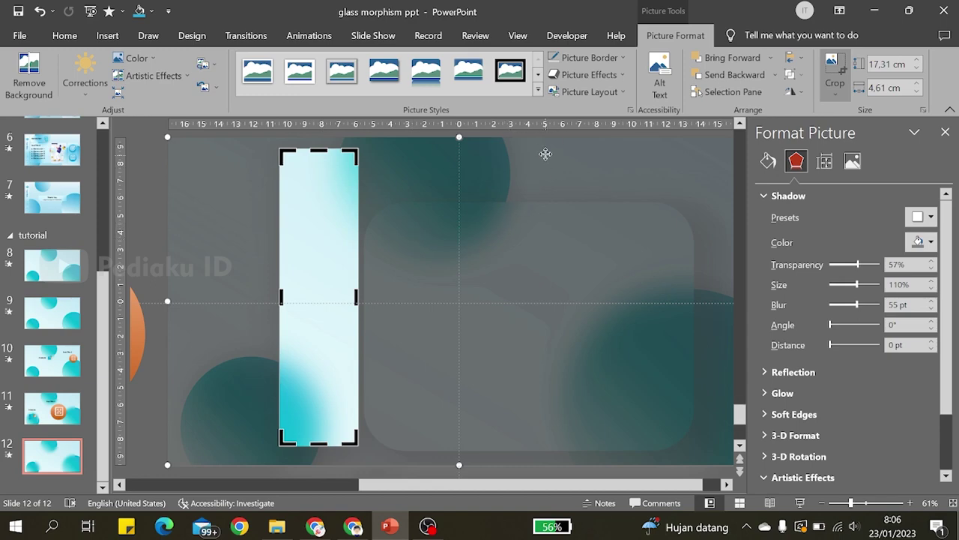
left_click(150, 188)
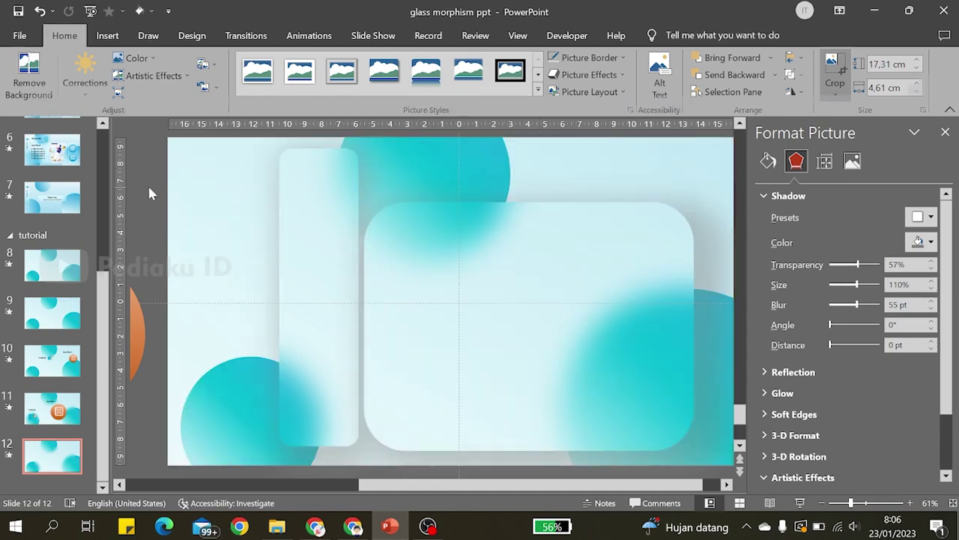
Step: Crop the large glass card narrower from the left and shorter from the top
left_click(441, 278)
left_click(835, 71)
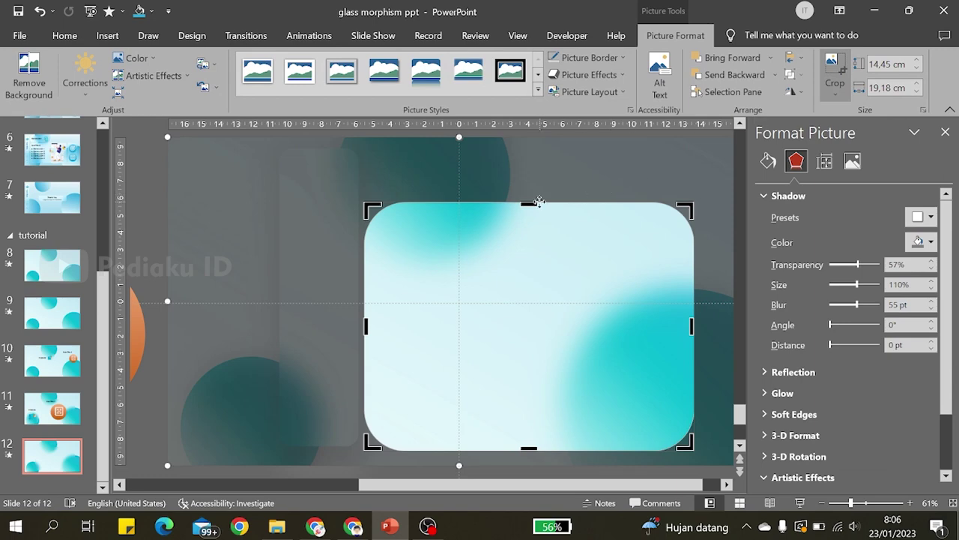
left_click_drag(365, 324, 590, 373)
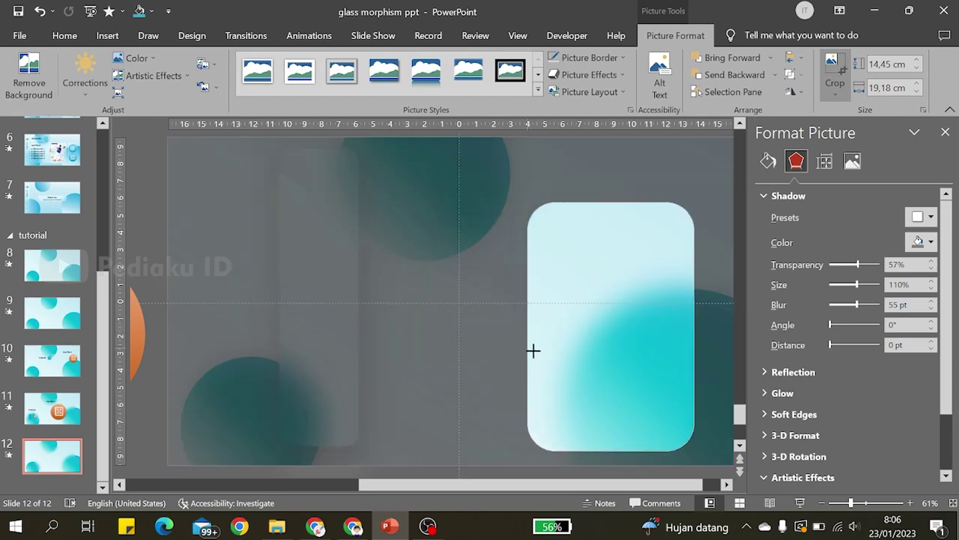
left_click_drag(642, 201, 646, 265)
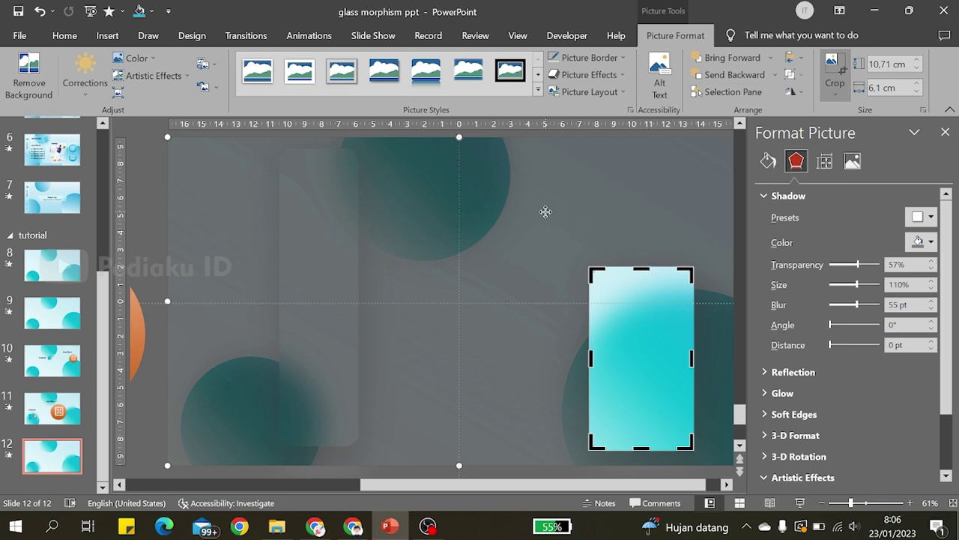
left_click(159, 176)
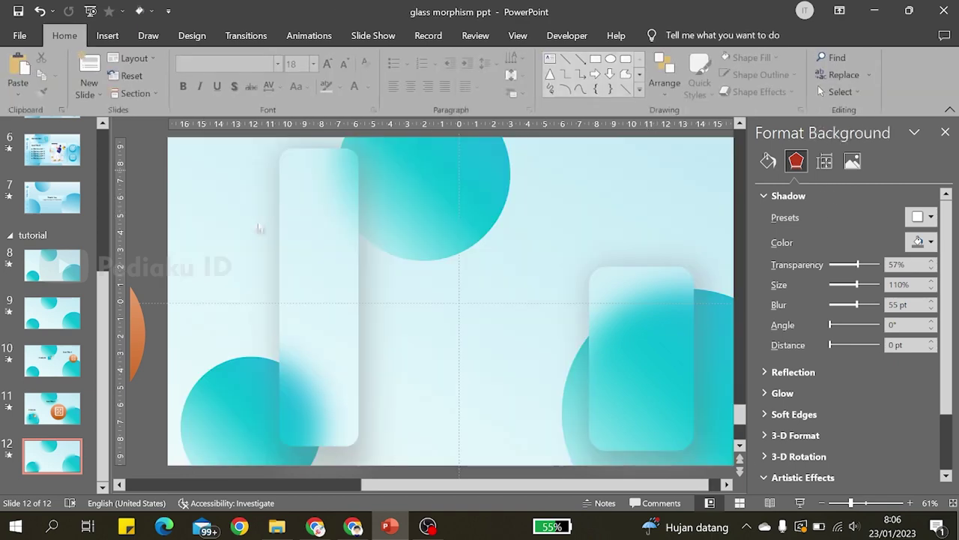
Step: Reposition the right-hand card and recrop it into a tall card matching the others
left_click(612, 287)
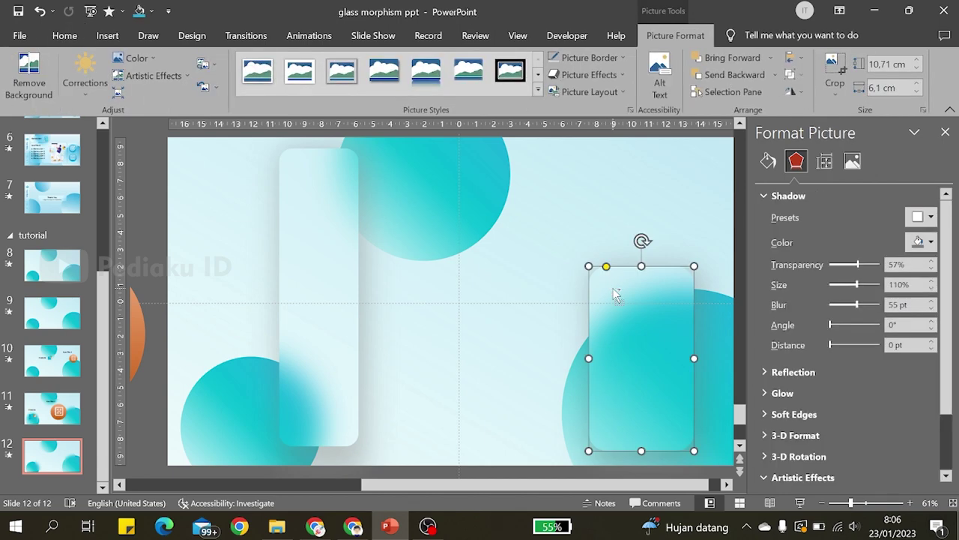
left_click_drag(642, 300, 641, 300)
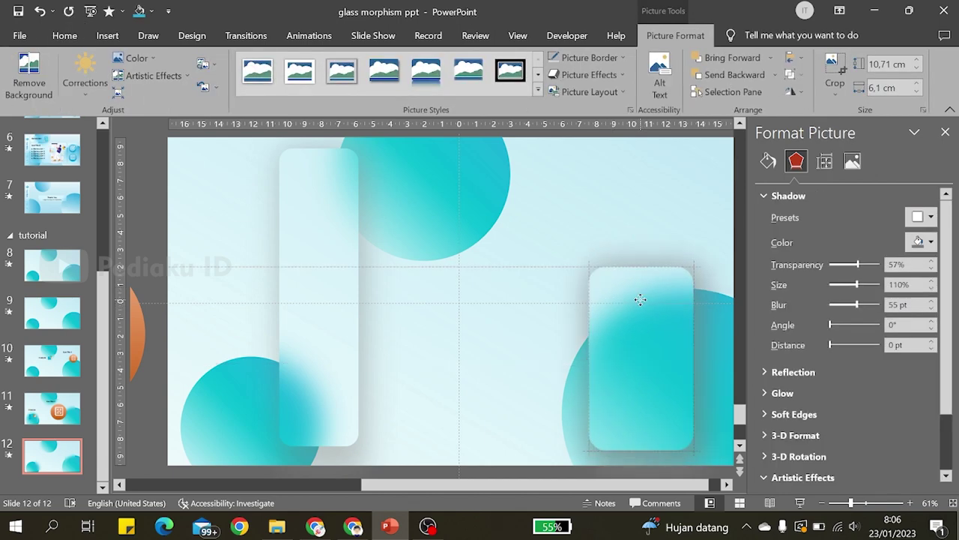
left_click(834, 69)
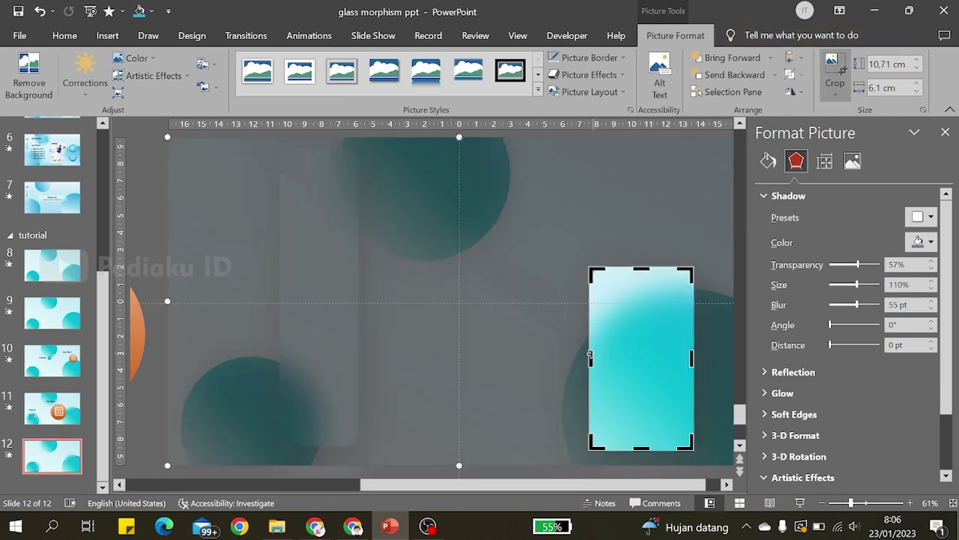
left_click_drag(590, 358, 396, 358)
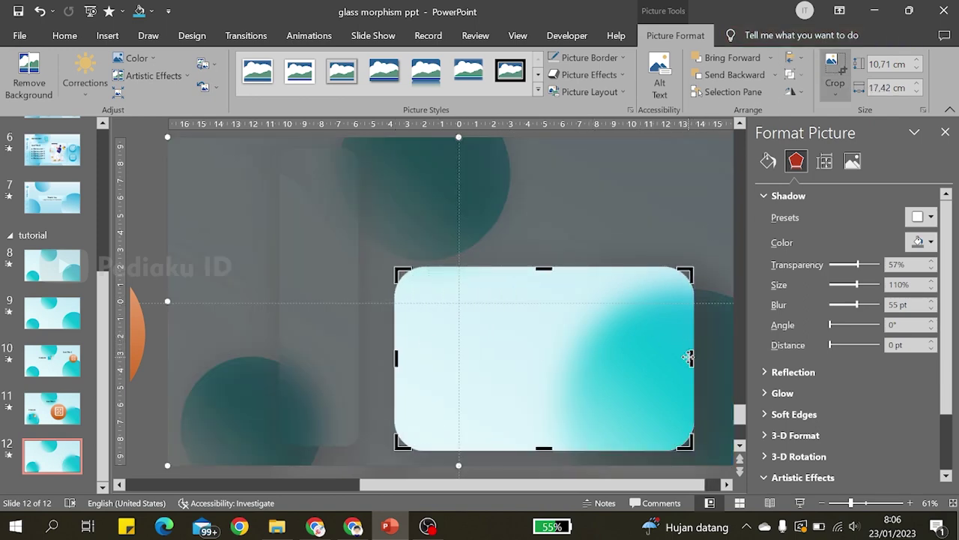
mouse_move(688, 357)
left_mouse_down()
mouse_move(533, 347)
mouse_move(508, 357)
left_mouse_up()
left_click_drag(455, 264, 452, 152)
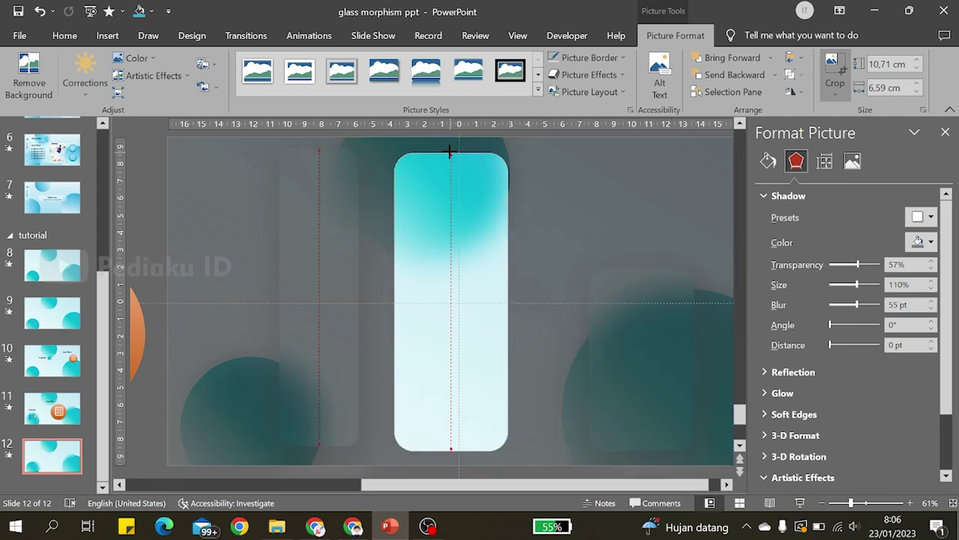
left_click_drag(507, 302, 558, 303)
left_click(150, 143)
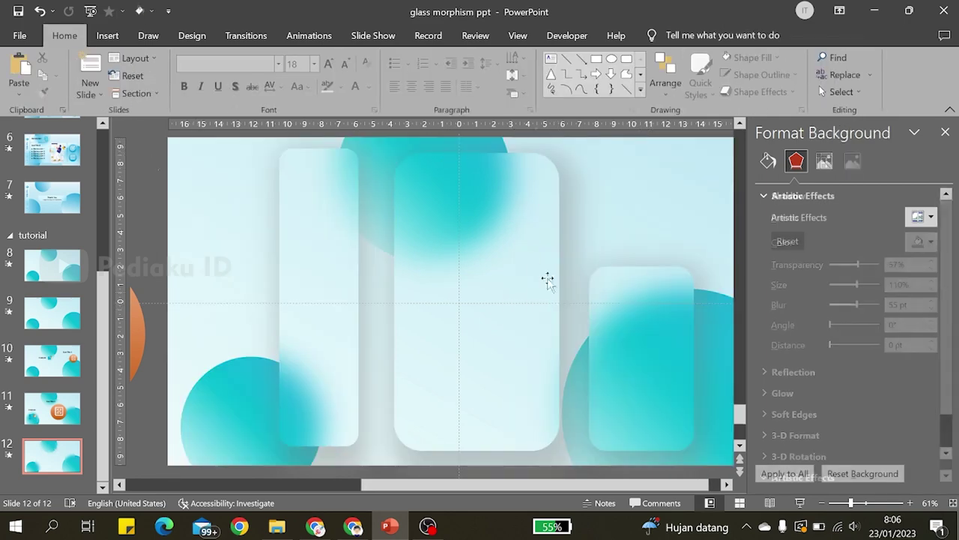
scroll(548, 278, "up", 1)
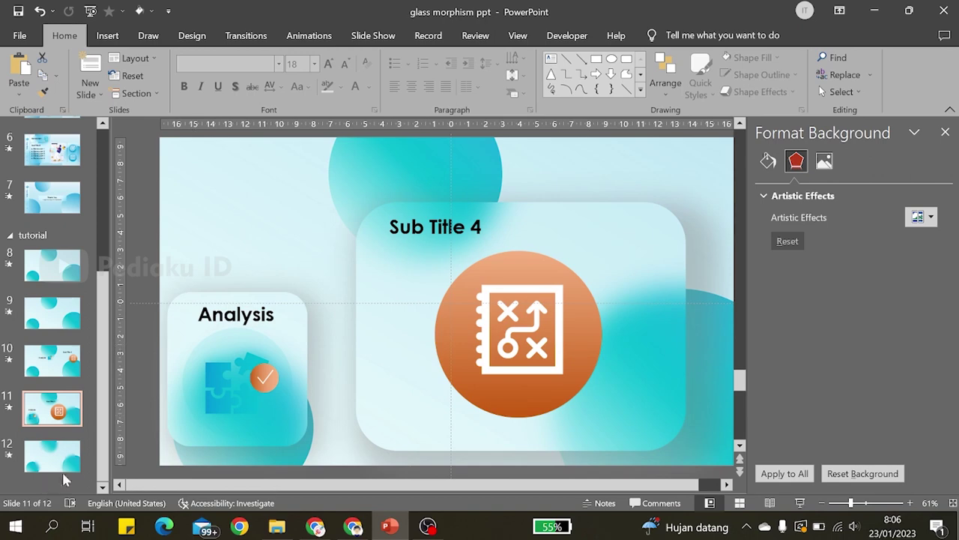
Step: Copy the tall middle glass card from slide 12 onto slide 11
left_click(63, 474)
left_click(422, 222)
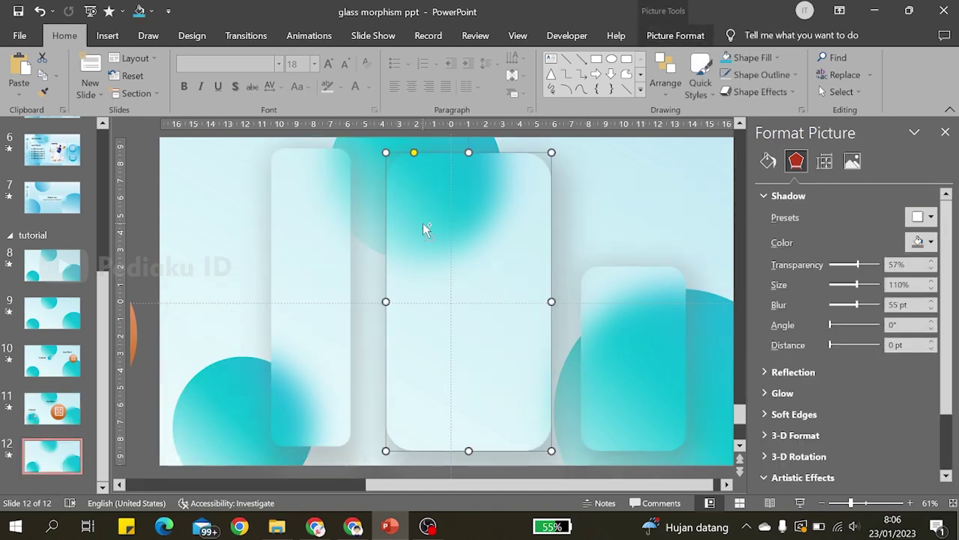
left_click(72, 407)
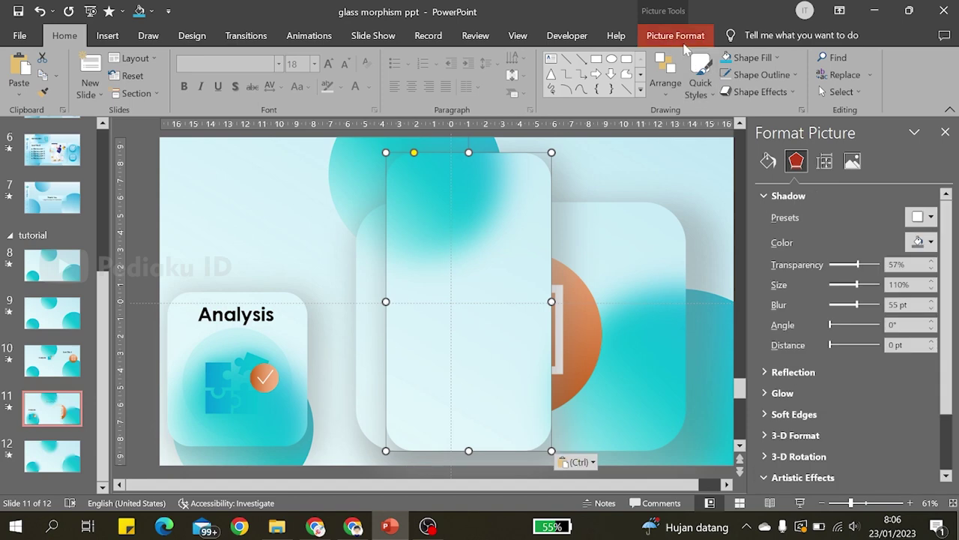
Step: Crop the pasted card by dragging its bottom edge further down
left_click(678, 35)
left_click(835, 75)
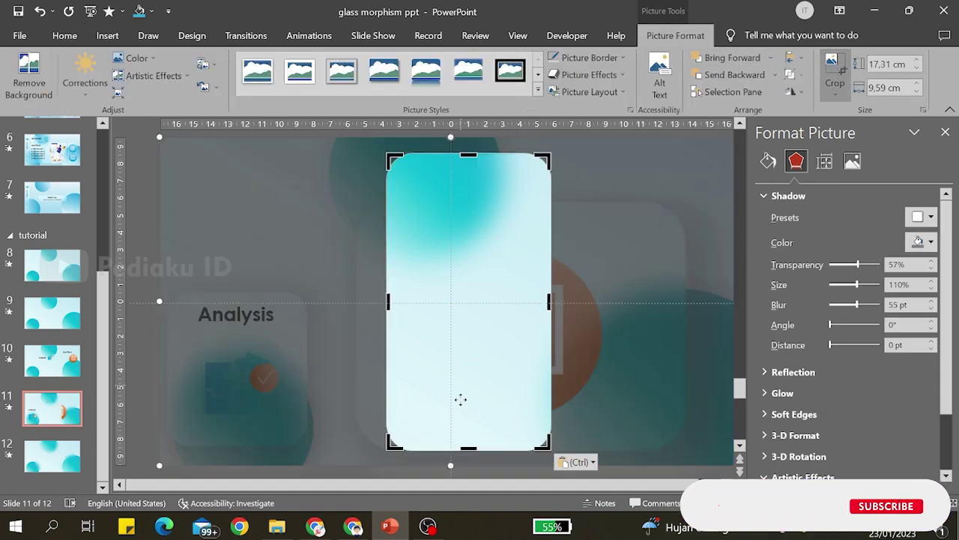
scroll(418, 390, "down", 5, "ctrl")
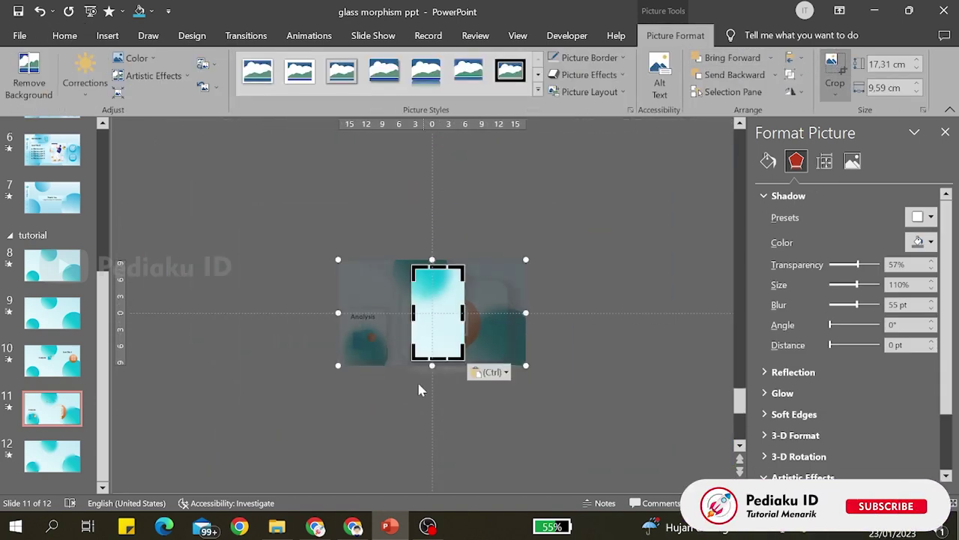
left_click_drag(433, 364, 439, 390)
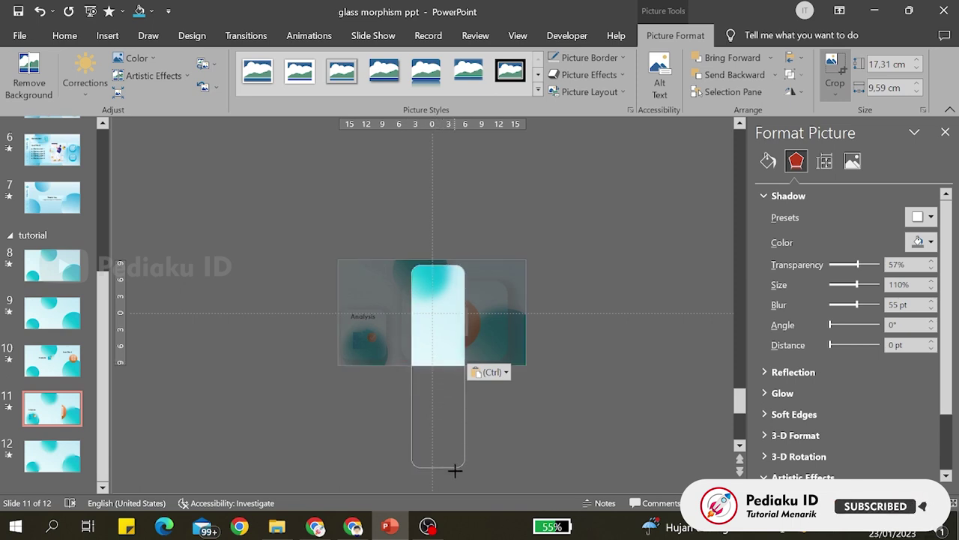
left_click_drag(455, 470, 454, 468)
key("Escape")
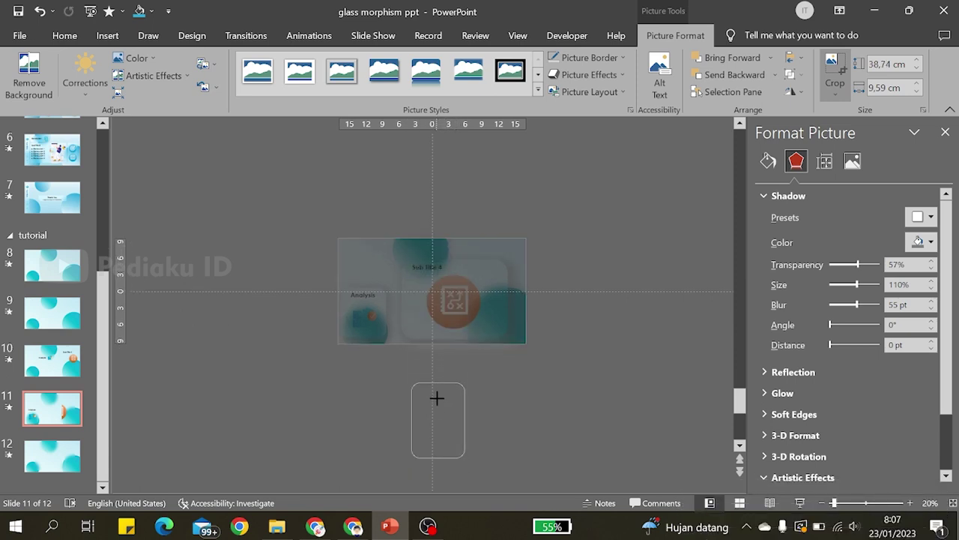
left_click(526, 420)
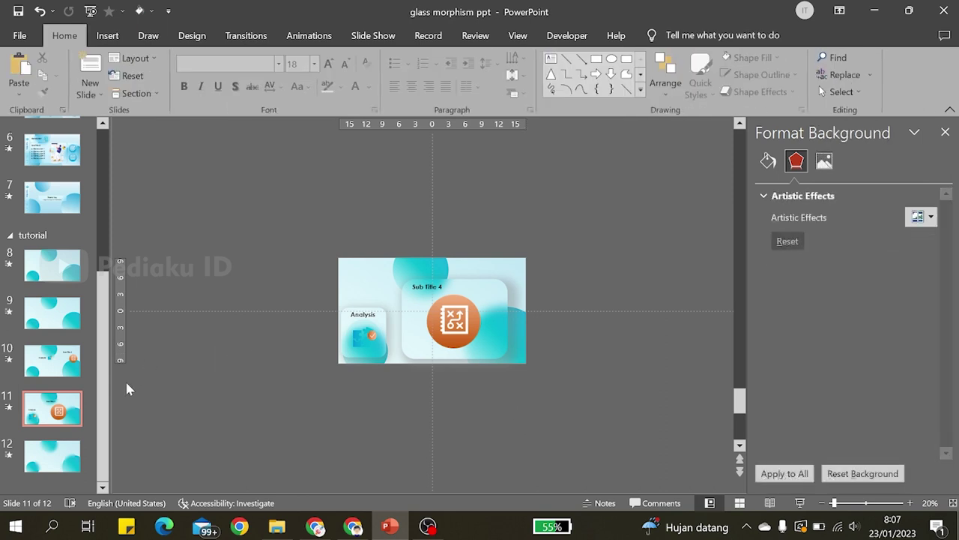
Step: Replay slide 12's 02,00 Morph transition several times, with the slide fitted to the window
left_click(63, 461)
left_click(241, 35)
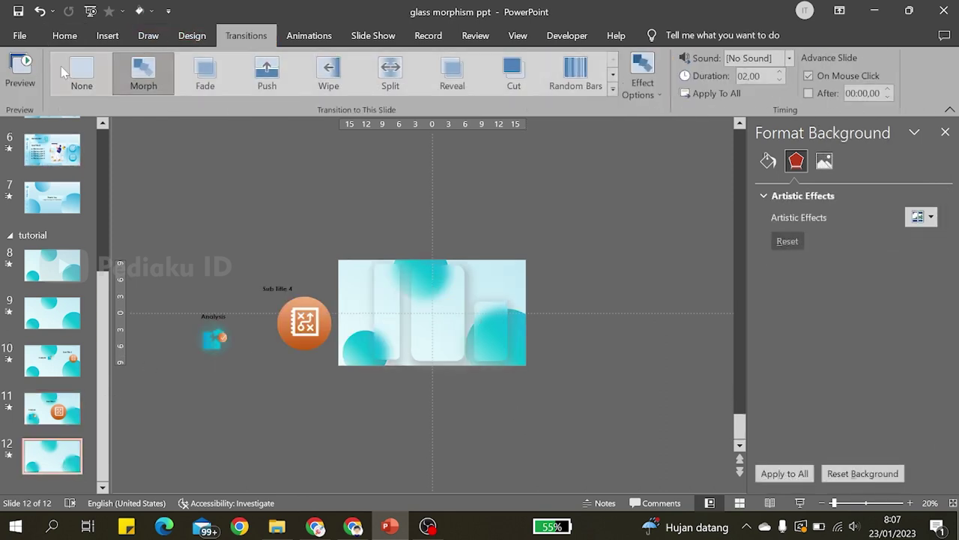
left_click(30, 71)
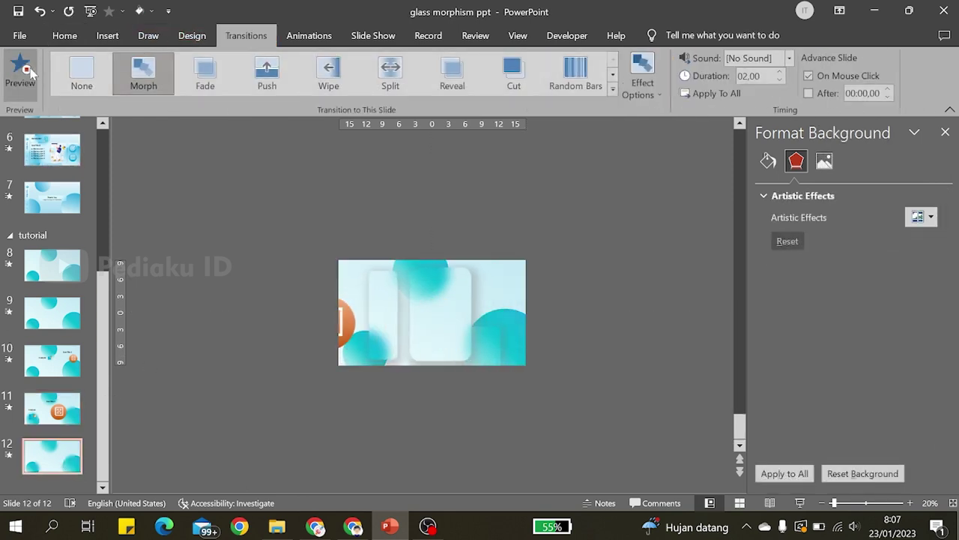
left_click(29, 70)
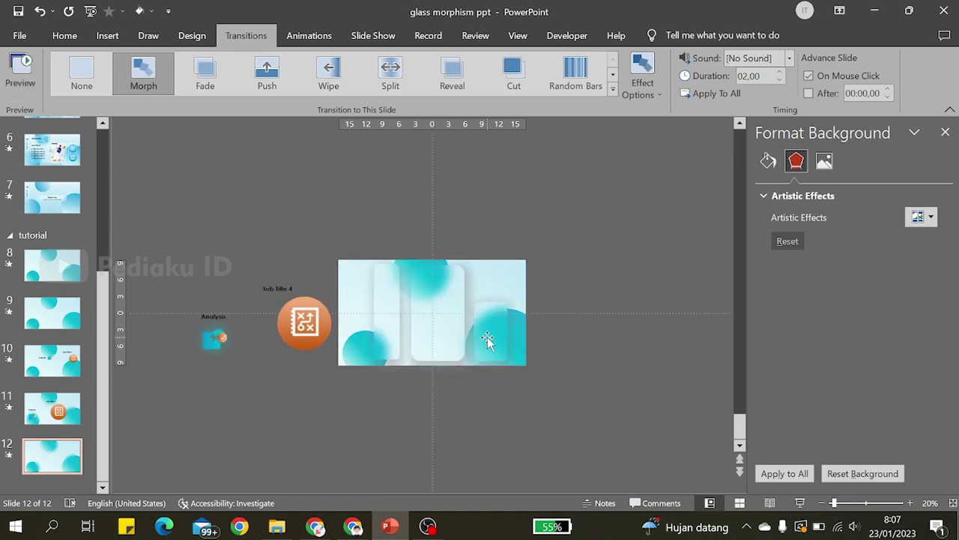
left_click(12, 87)
left_click(909, 503)
left_click(909, 503)
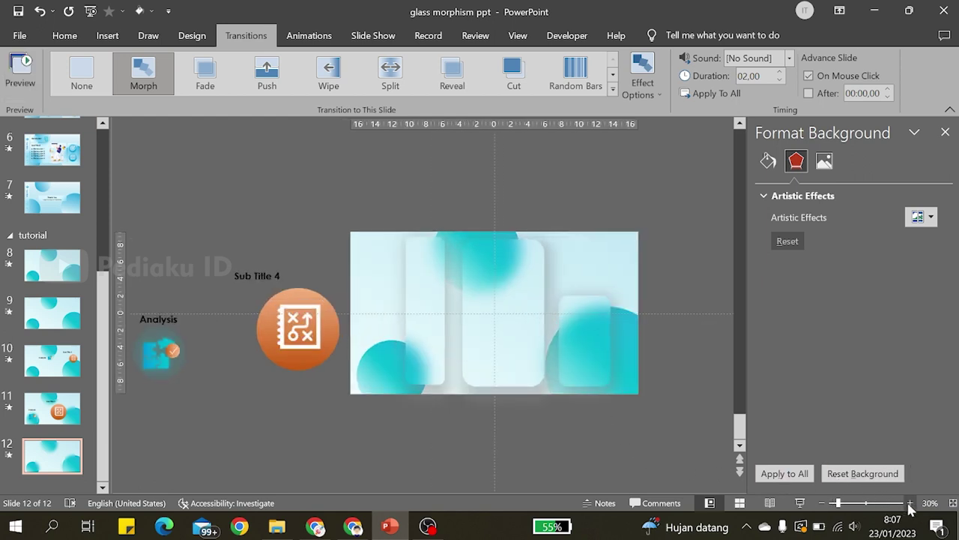
left_click(20, 75)
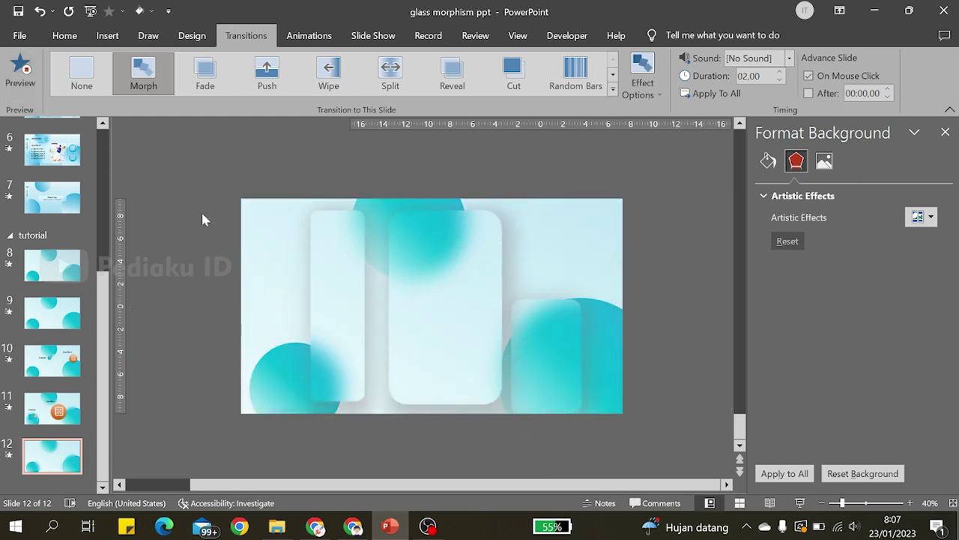
left_click(23, 75)
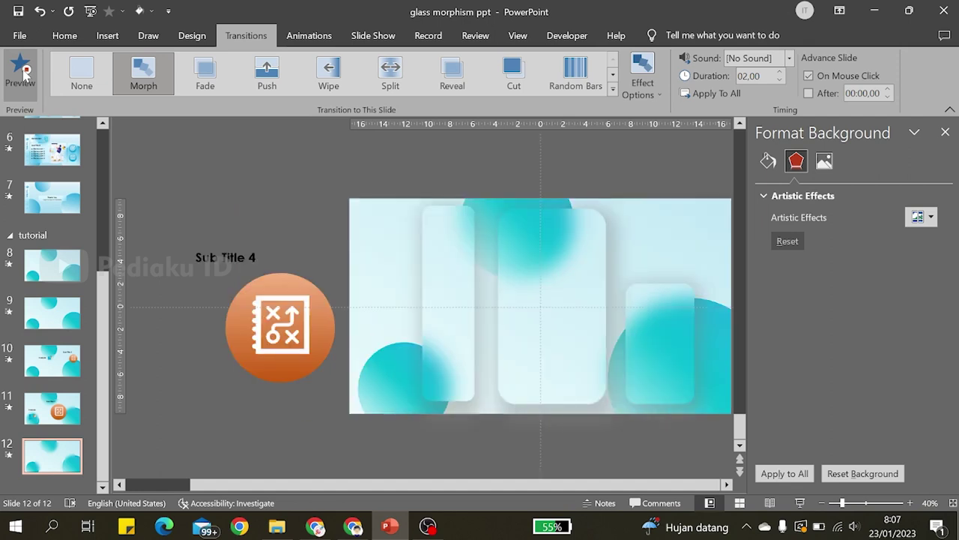
left_click(22, 75)
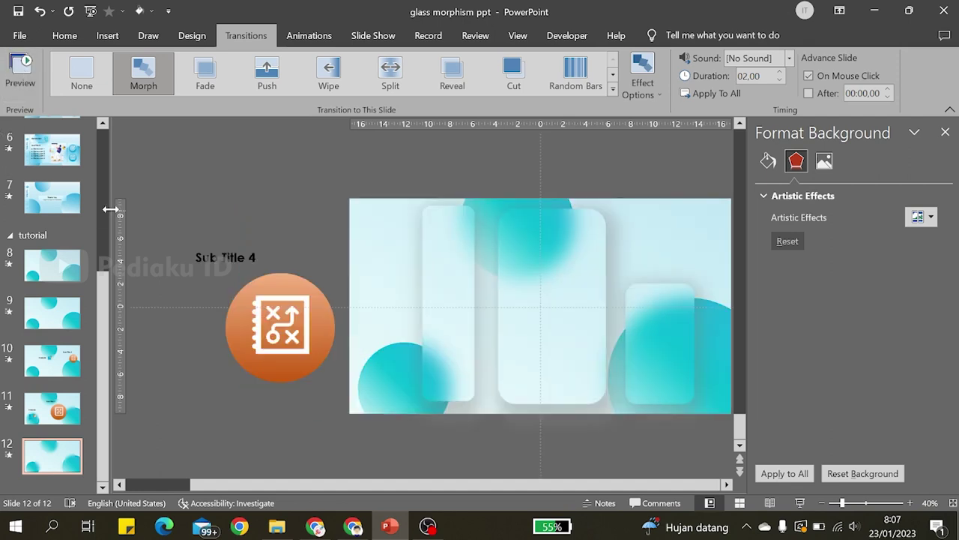
scroll(72, 222, "up", 2)
Step: Preview the Morph into slide 2, Home Page Presentation, three times
scroll(72, 223, "up", 3)
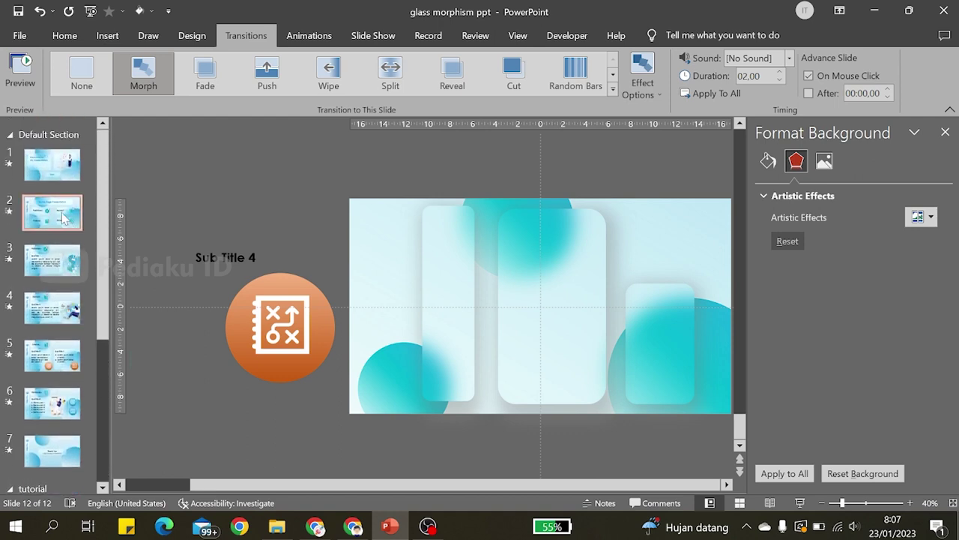
left_click(64, 218)
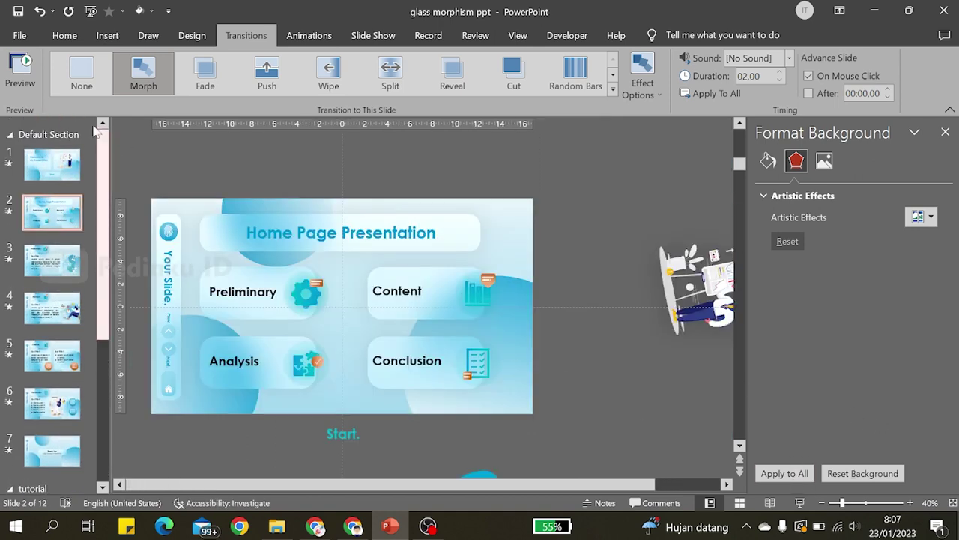
left_click(31, 67)
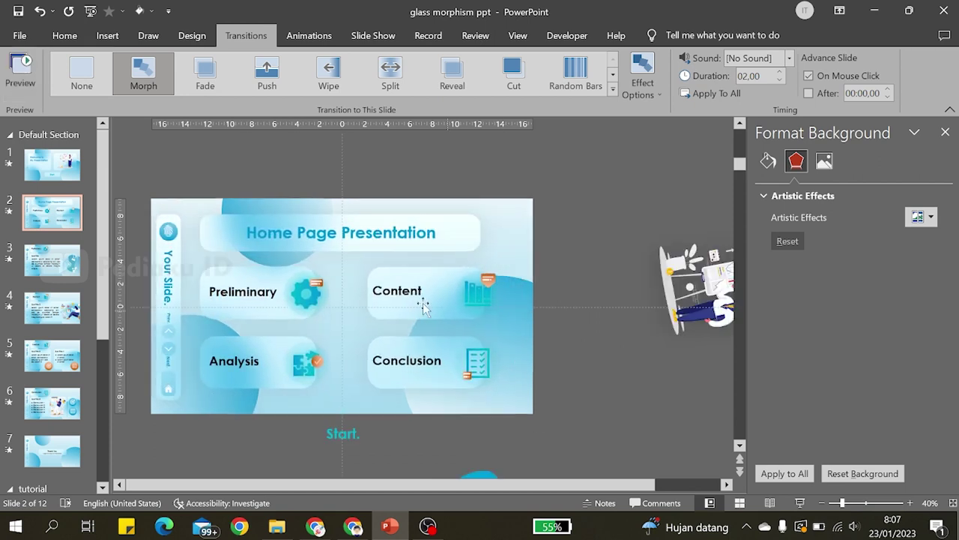
left_click(27, 71)
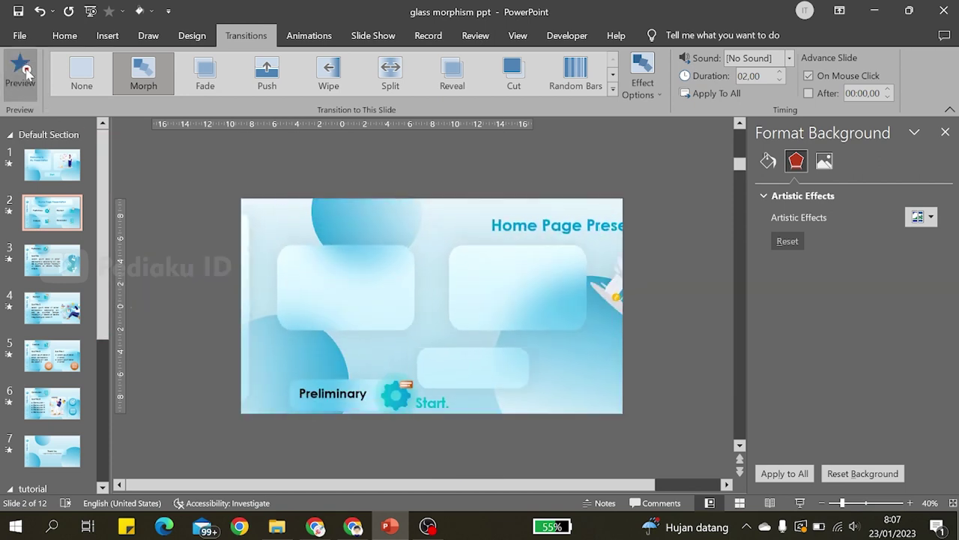
left_click(27, 70)
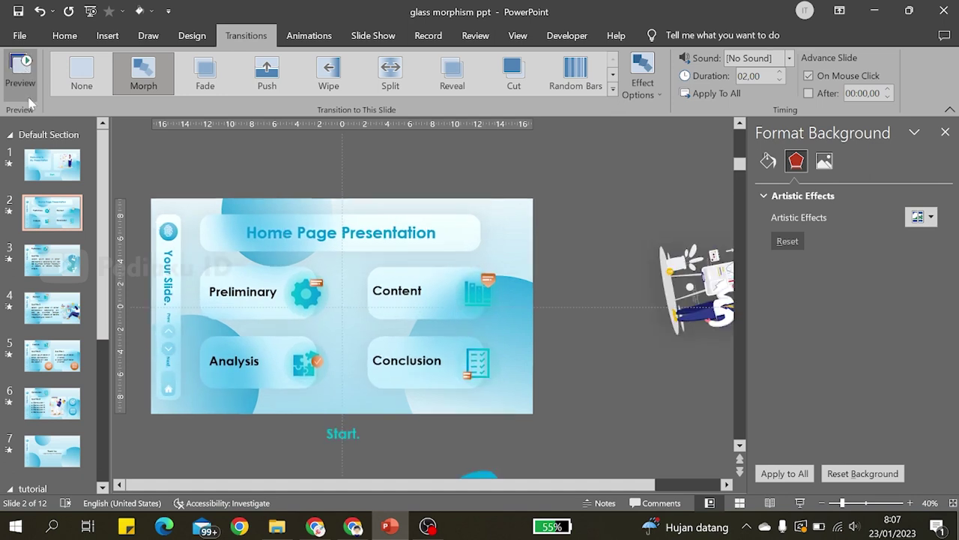
Step: On slide 6, the Conclusion slide, select the man-with-charts illustration
scroll(45, 285, "down", 3)
left_click(44, 289)
scroll(44, 285, "down", 1)
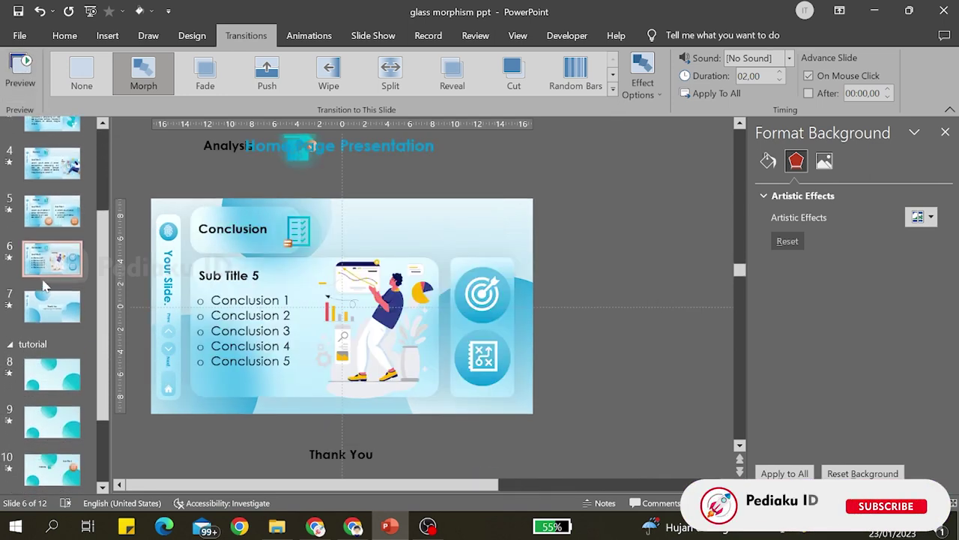
scroll(44, 285, "down", 1)
scroll(44, 277, "down", 1)
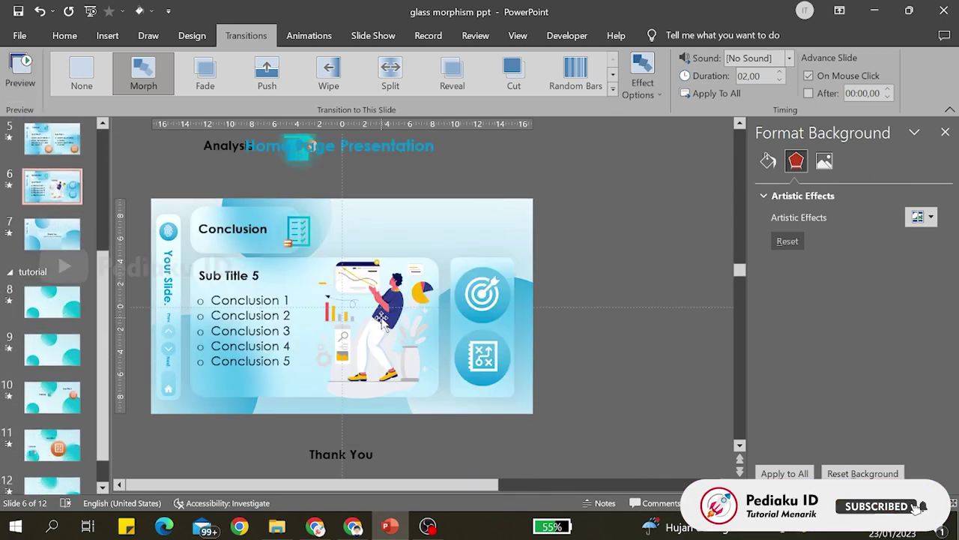
left_click(382, 318)
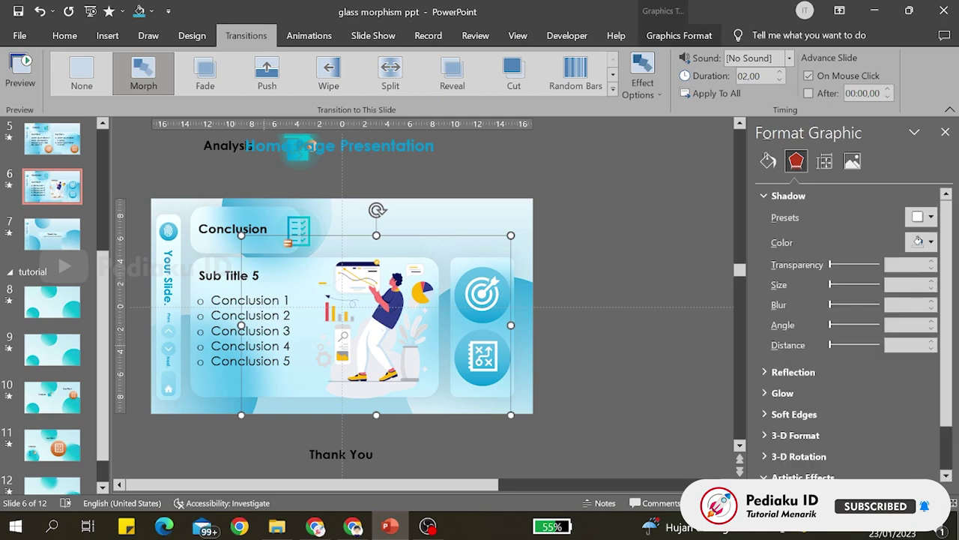
Step: Paste the illustration onto slide 12, shrink it and place it on the middle card
scroll(53, 374, "down", 1)
left_click(59, 469)
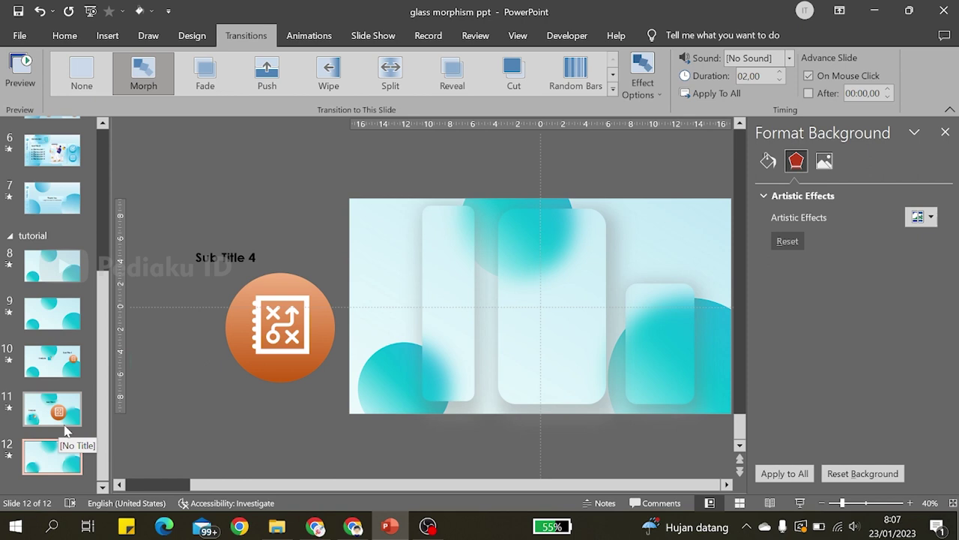
key("ctrl+v")
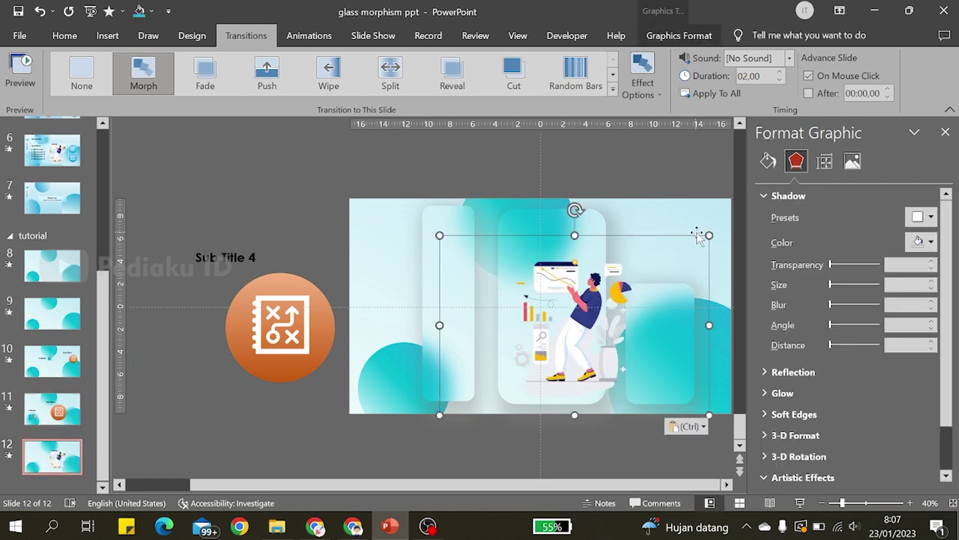
left_click_drag(709, 235, 675, 258)
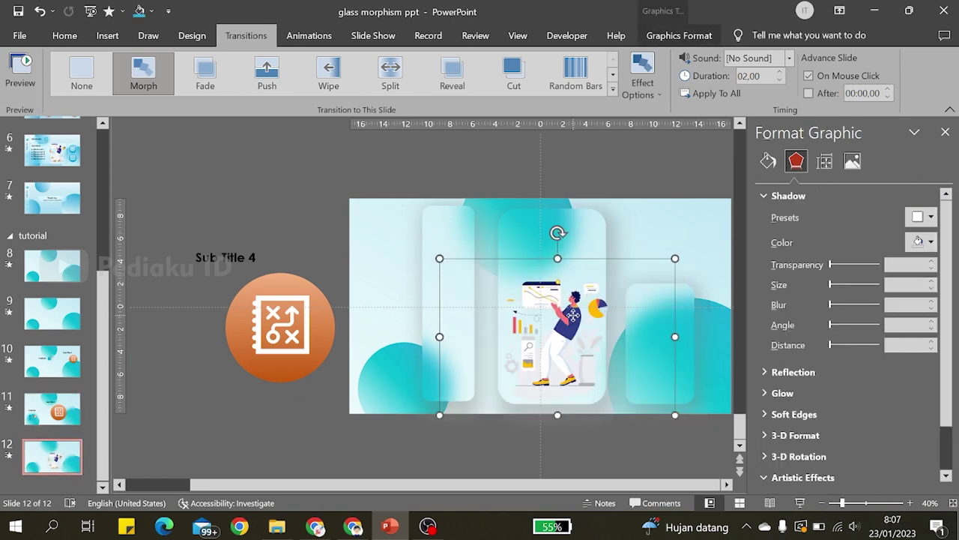
left_click_drag(573, 315, 571, 300)
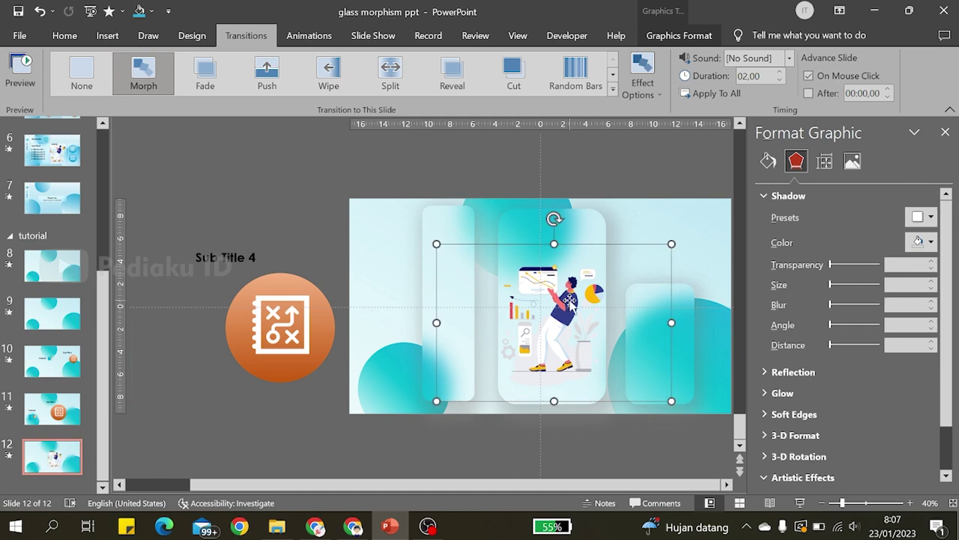
Step: Paste the illustration on slide 11, rotate it, park it below the slide, and preview slide 12
left_click(66, 410)
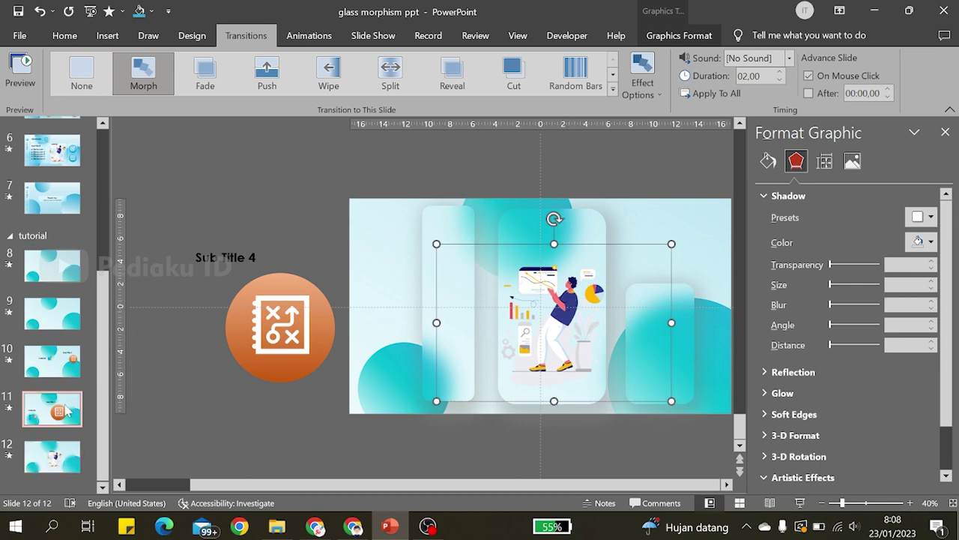
key("ctrl+v")
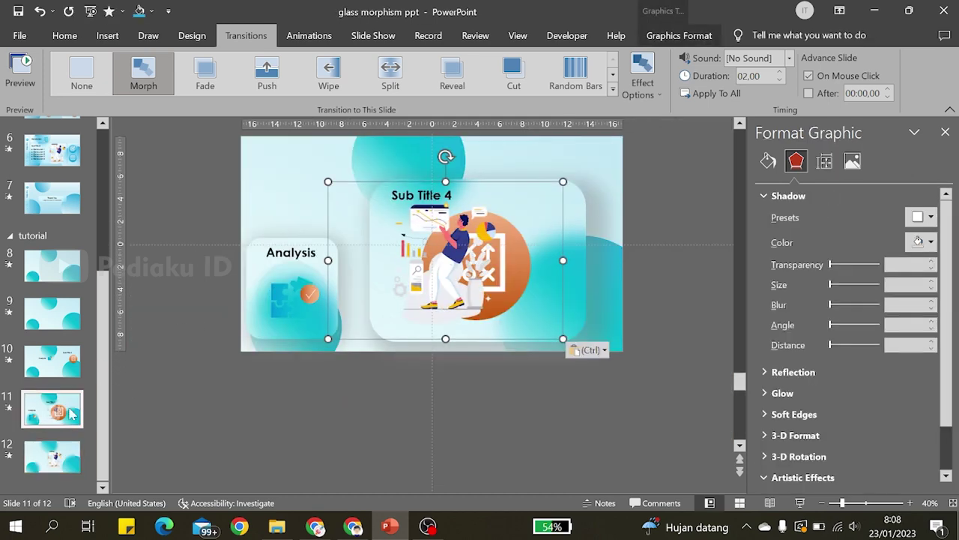
mouse_move(447, 155)
left_mouse_down()
mouse_move(489, 402)
mouse_move(475, 400)
left_mouse_up()
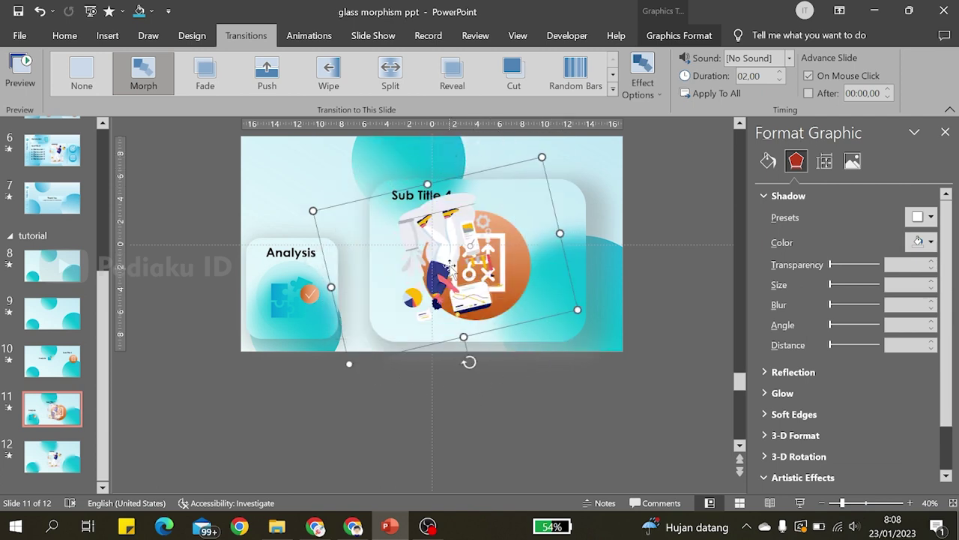
left_click_drag(449, 258, 445, 463)
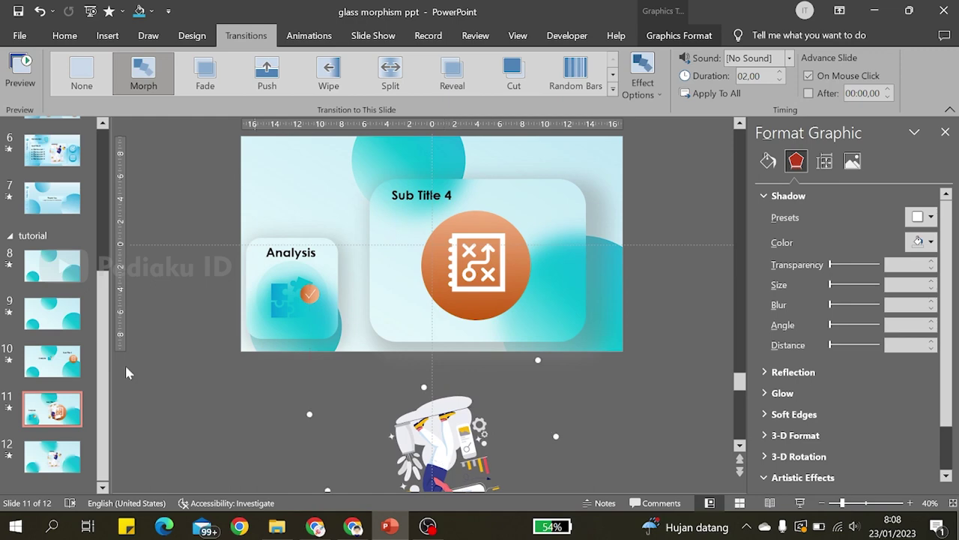
left_click(52, 456)
left_click(23, 69)
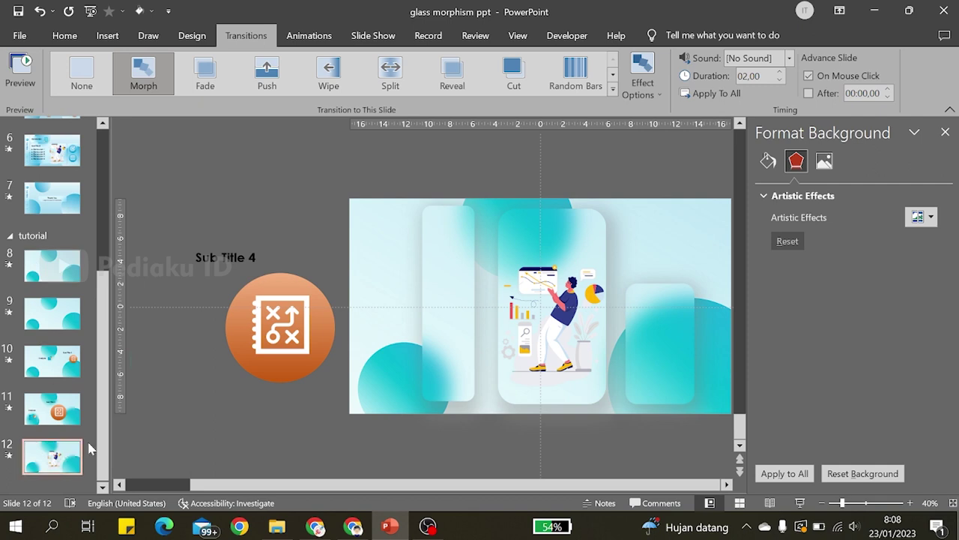
Step: Duplicate slide 12 as slide 13, rotating its illustration and parking it above the slide
key("ctrl+d")
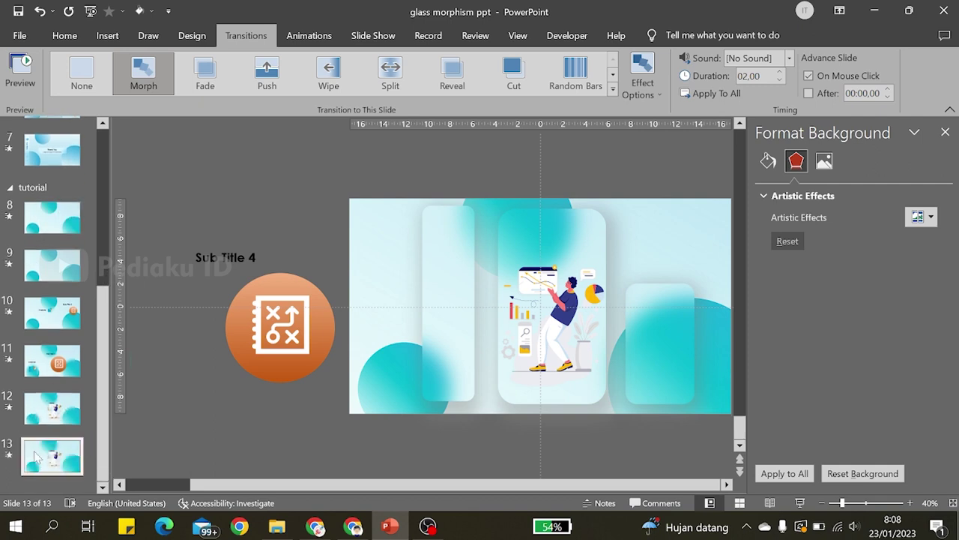
left_click(556, 296)
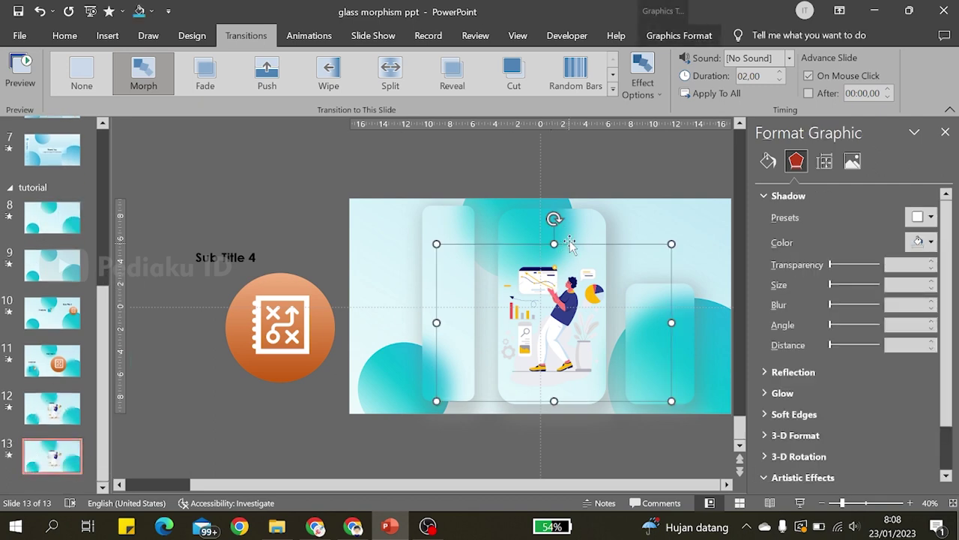
mouse_move(553, 219)
left_mouse_down()
mouse_move(481, 439)
mouse_move(516, 441)
left_mouse_up()
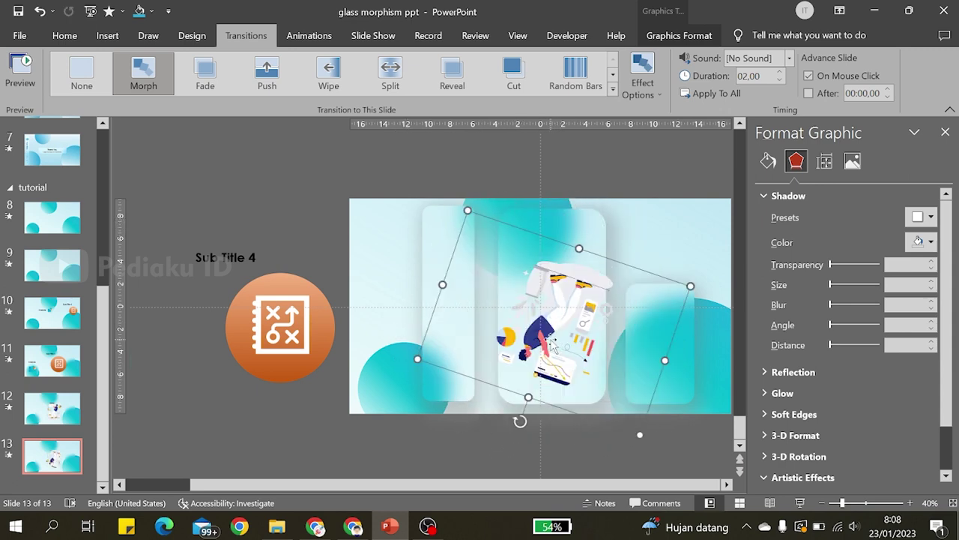
left_click_drag(554, 342, 555, 142)
scroll(558, 173, "up", 1)
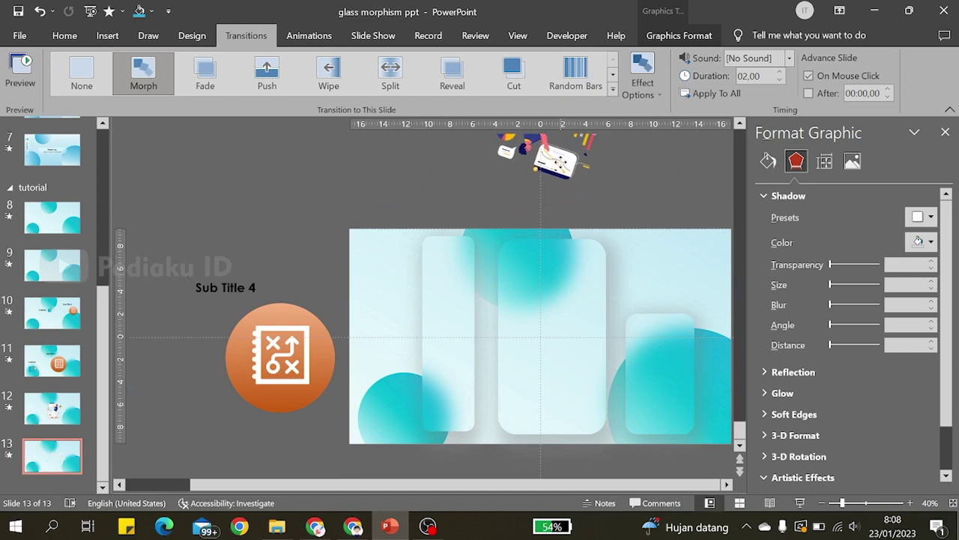
Step: Preview the Morph into slide 13 and select its tall left glass card
left_click(246, 153)
left_click(33, 69)
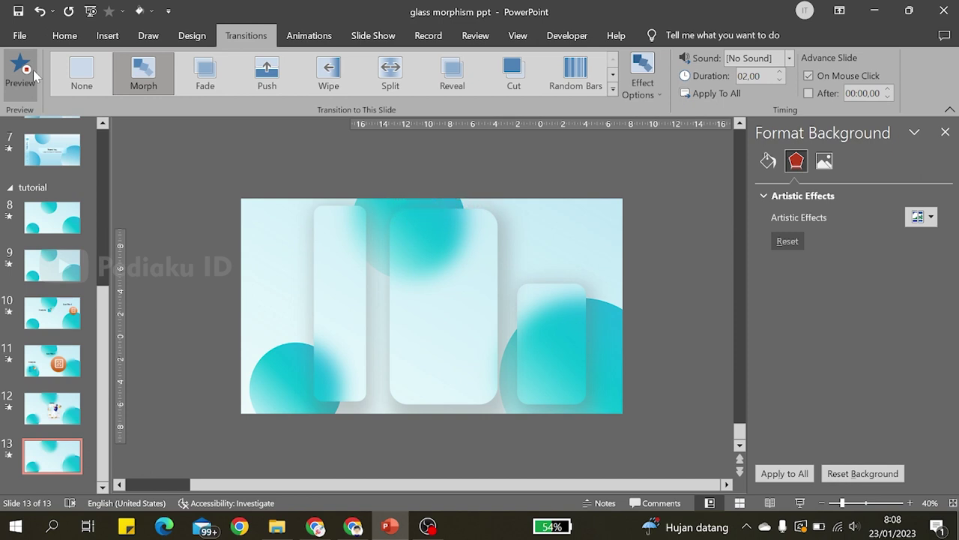
left_click(448, 283)
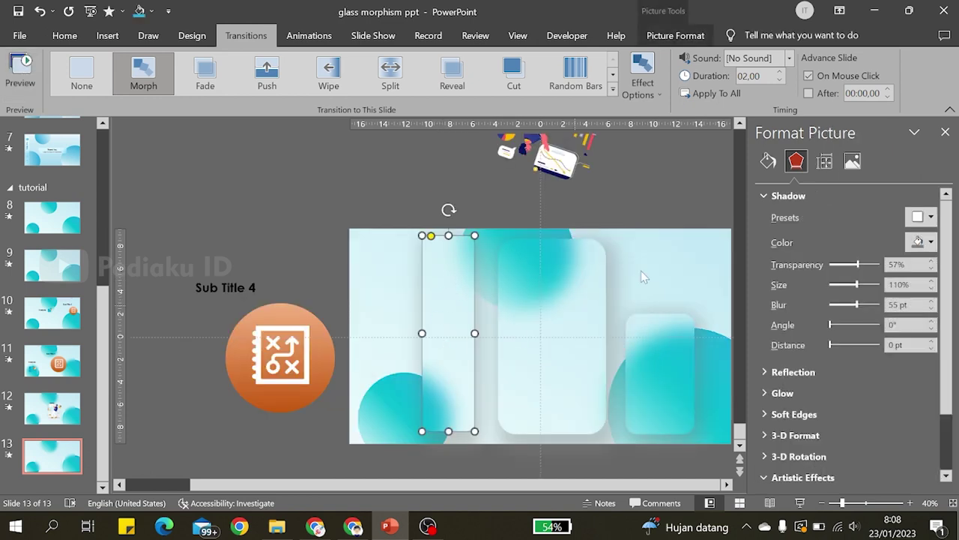
Step: Crop the tall left card down into a small lower-left card
left_click(676, 36)
left_click(835, 66)
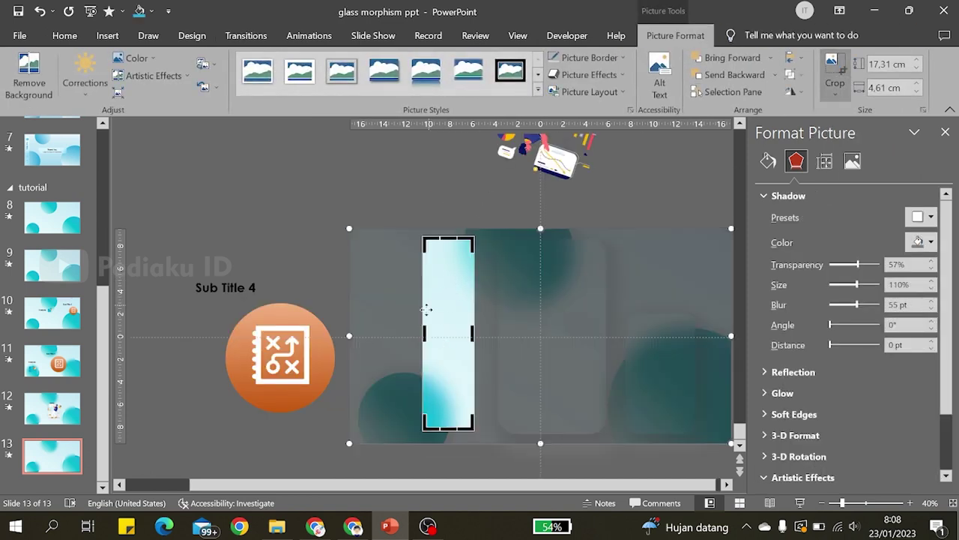
left_click_drag(424, 332, 383, 332)
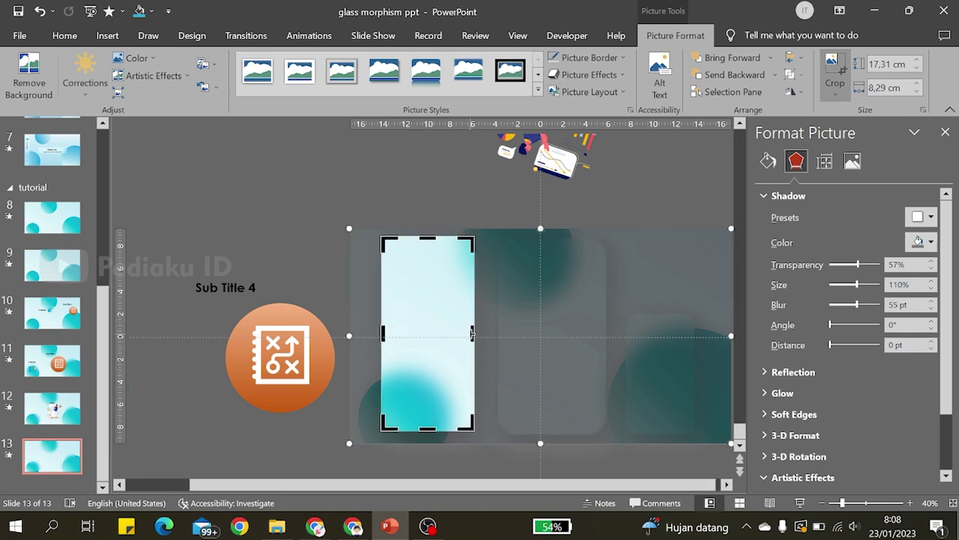
left_click_drag(472, 333, 432, 334)
left_click_drag(404, 239, 404, 367)
left_click_drag(382, 398, 405, 341)
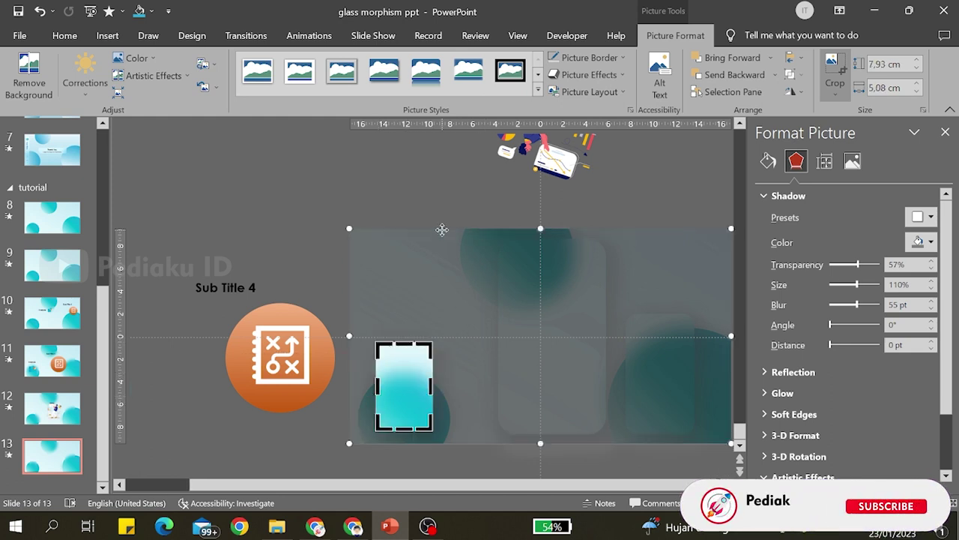
left_click(369, 184)
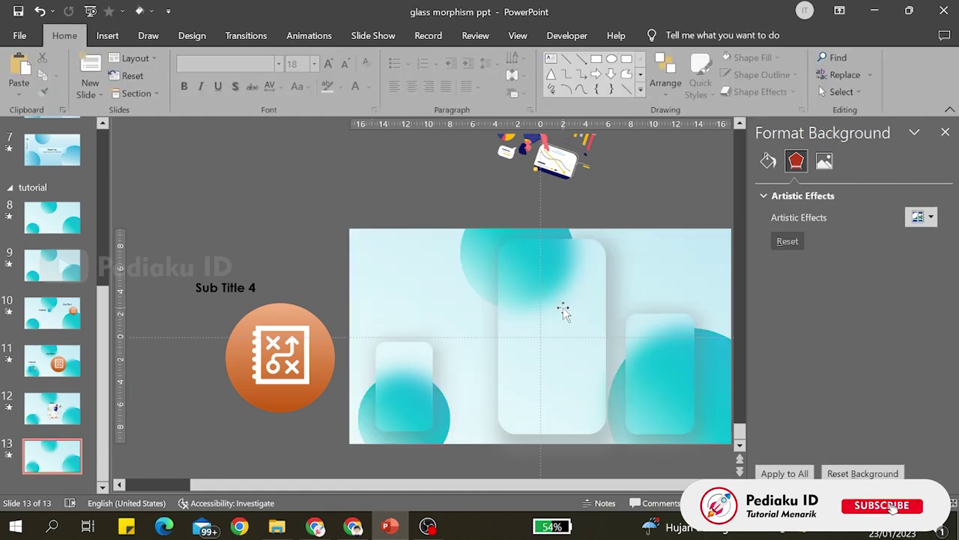
Step: Widen the central card's crop on both sides into a wide card
left_click(563, 308)
left_click(832, 69)
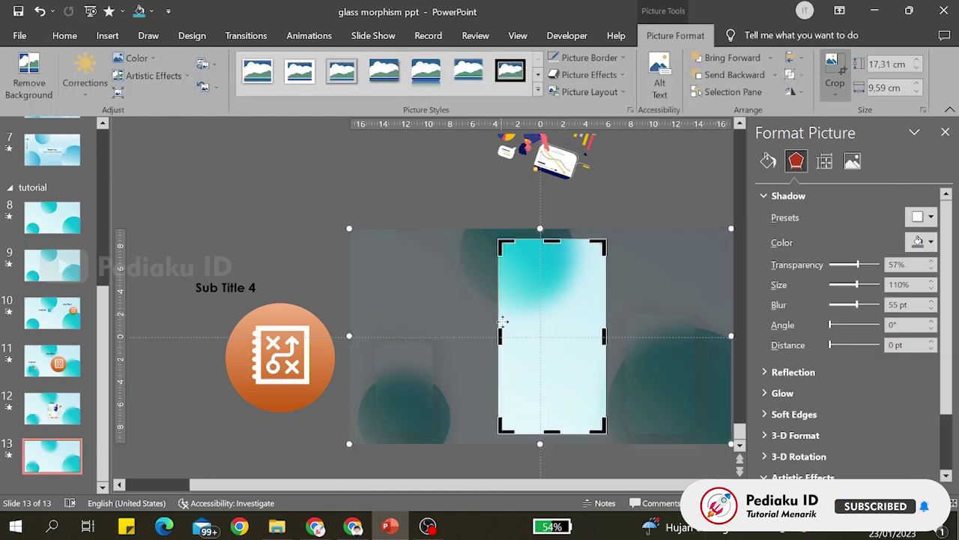
left_click_drag(481, 338, 445, 338)
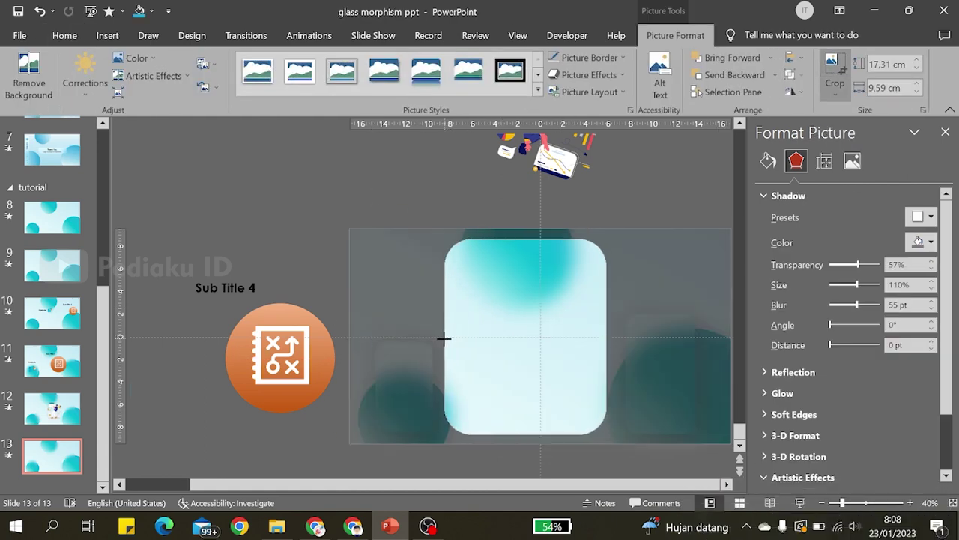
left_click_drag(603, 338, 611, 337)
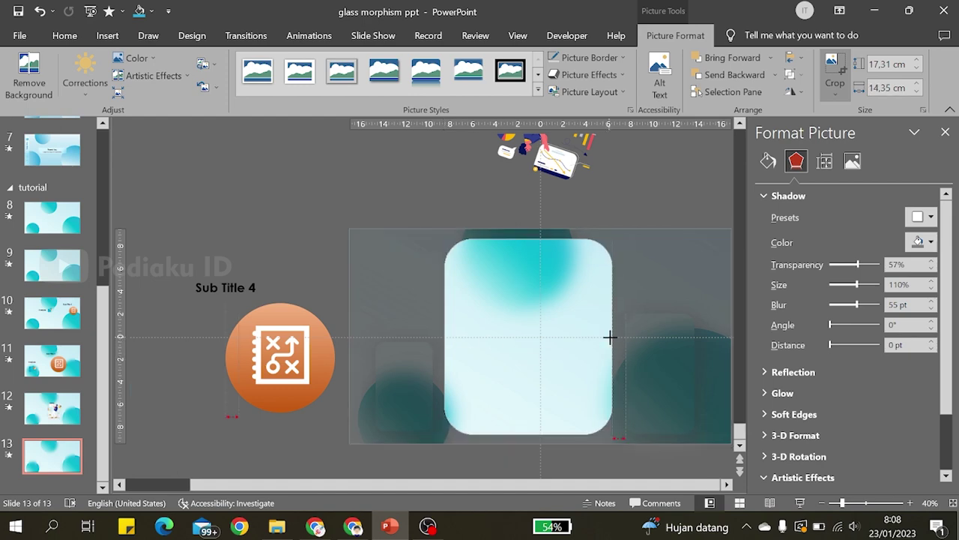
left_click(354, 202)
Step: Crop the right card into a short upper-right card
left_click(632, 363)
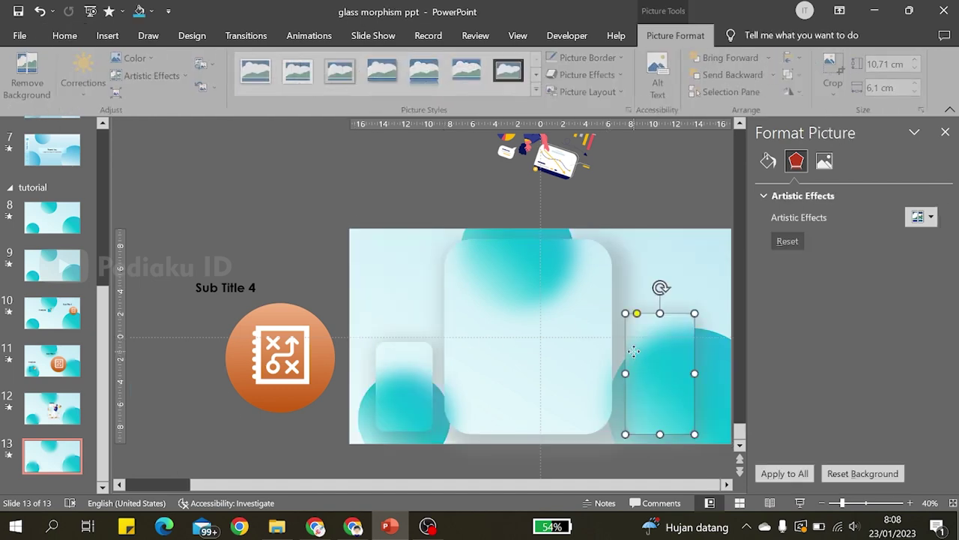
left_click(833, 69)
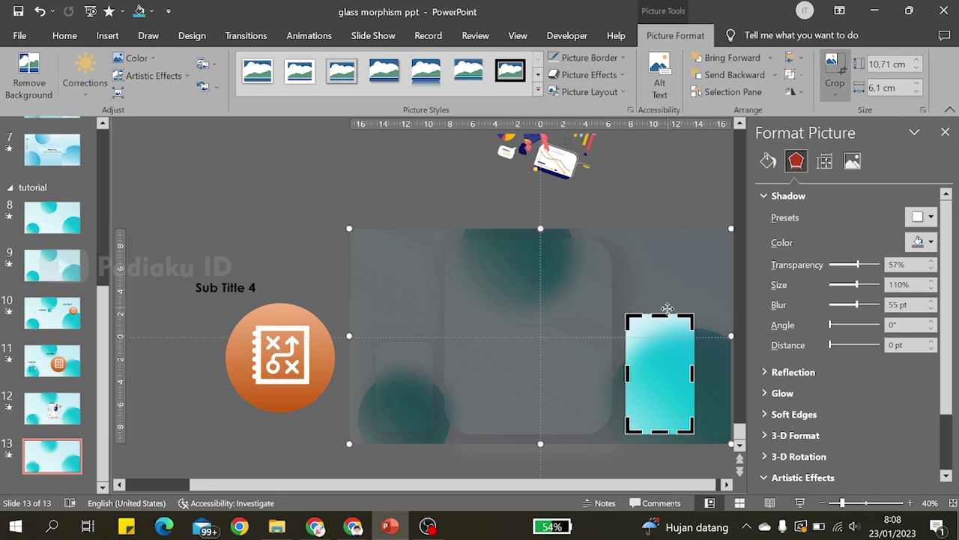
mouse_move(663, 313)
left_mouse_down()
mouse_move(675, 275)
mouse_move(663, 264)
left_mouse_up()
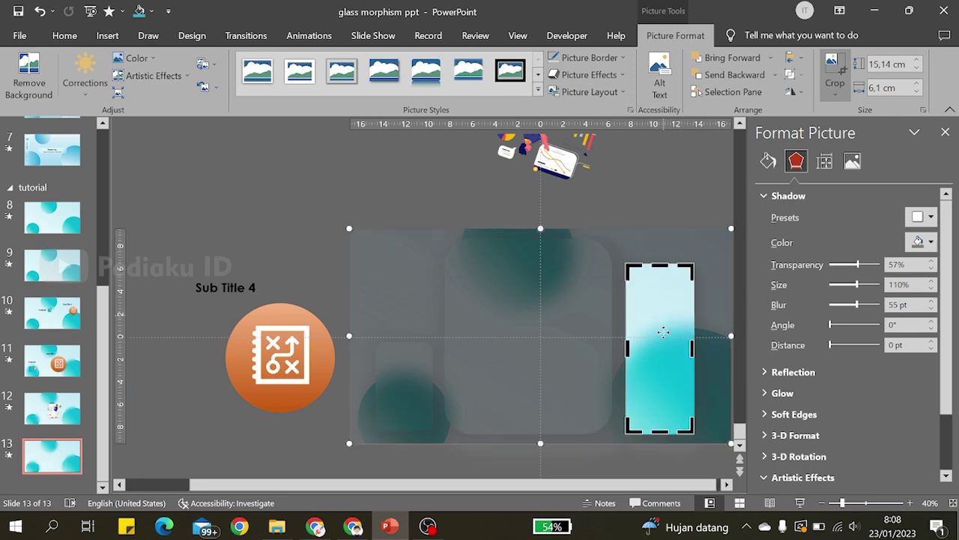
left_click_drag(659, 431, 664, 350)
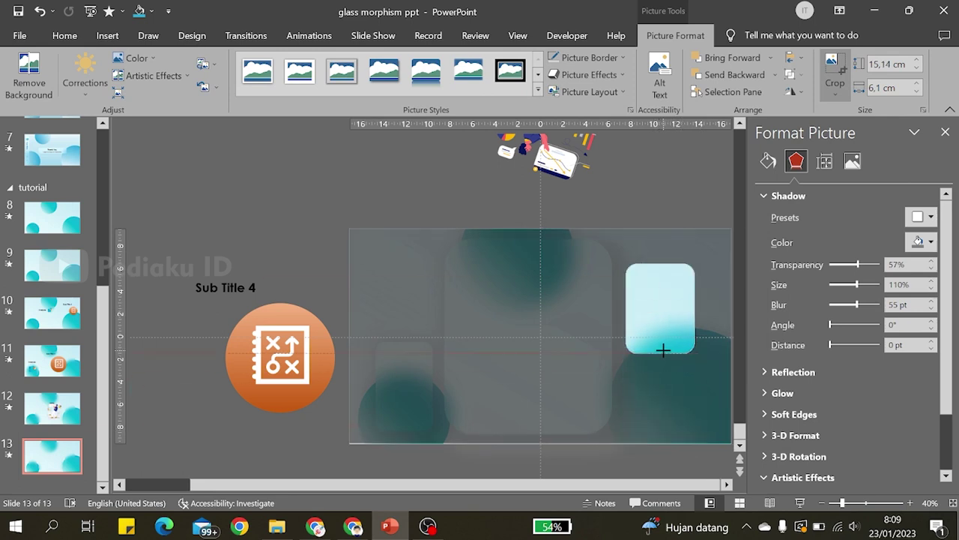
left_click(407, 176)
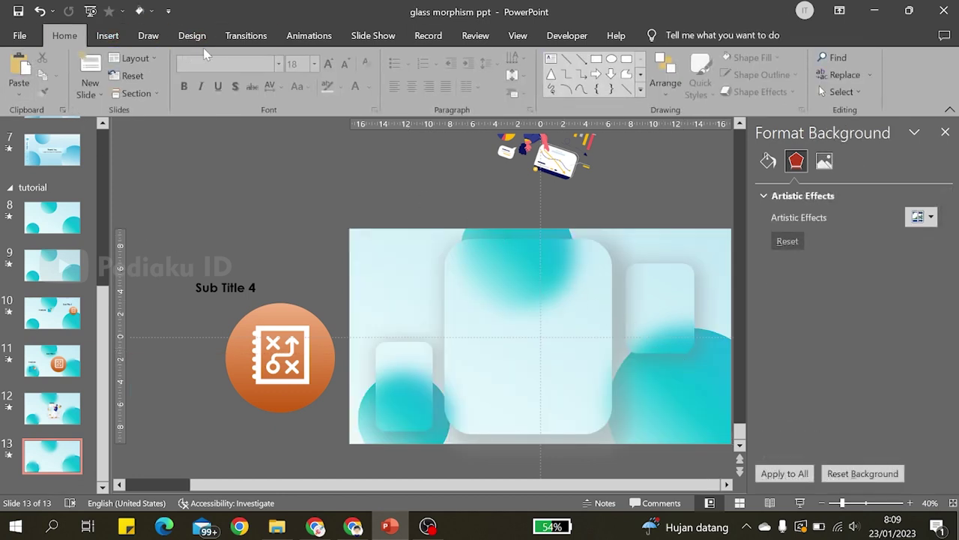
Step: Preview the Morph into slide 13, then return to slide 9 via slide 10
left_click(246, 36)
left_click(16, 69)
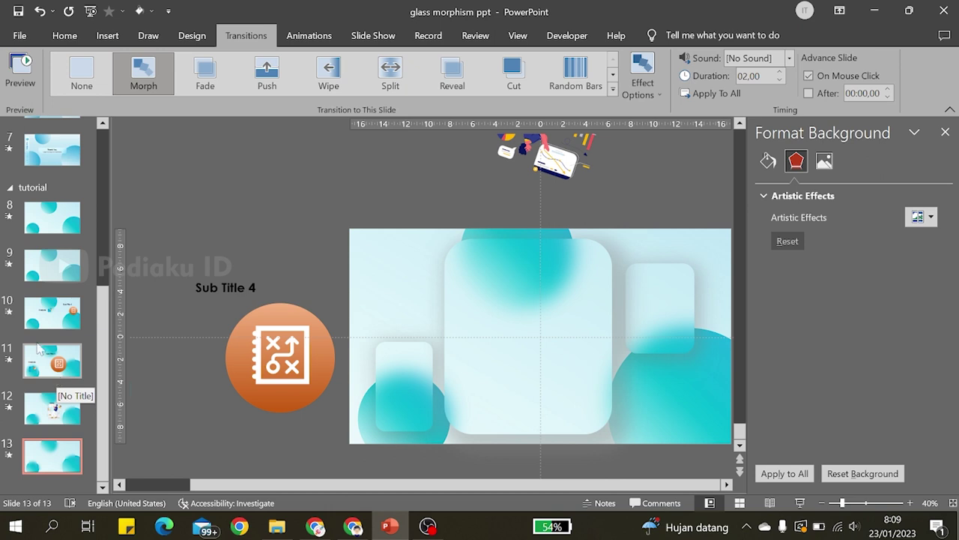
left_click(66, 320)
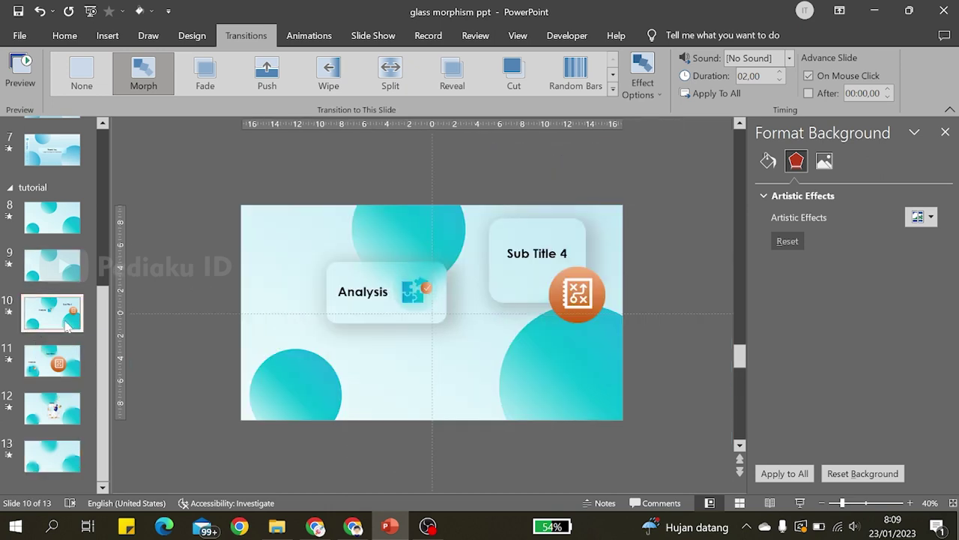
left_click(72, 278)
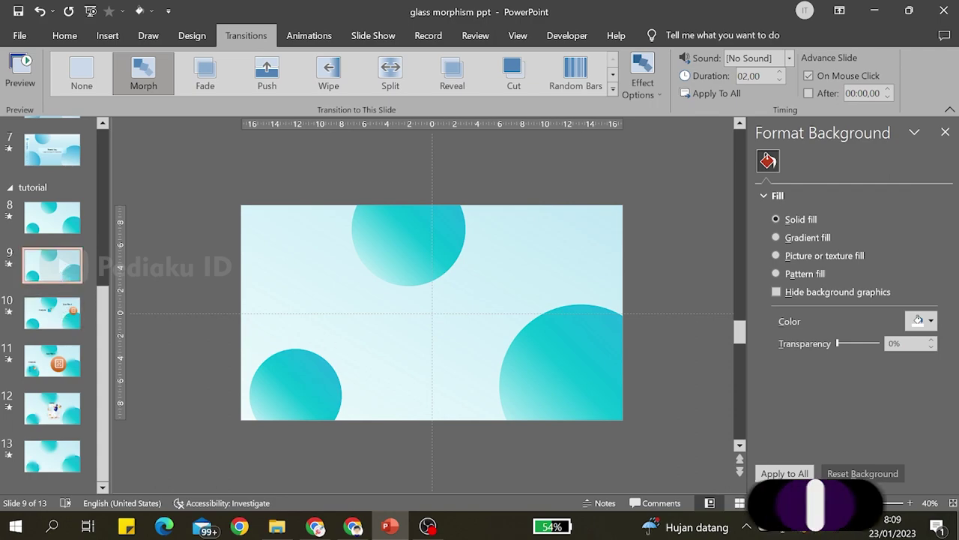
Step: Run the slide show from slide 9 with Shift+F5 through three Morph transitions, then exit
key("shift+F5")
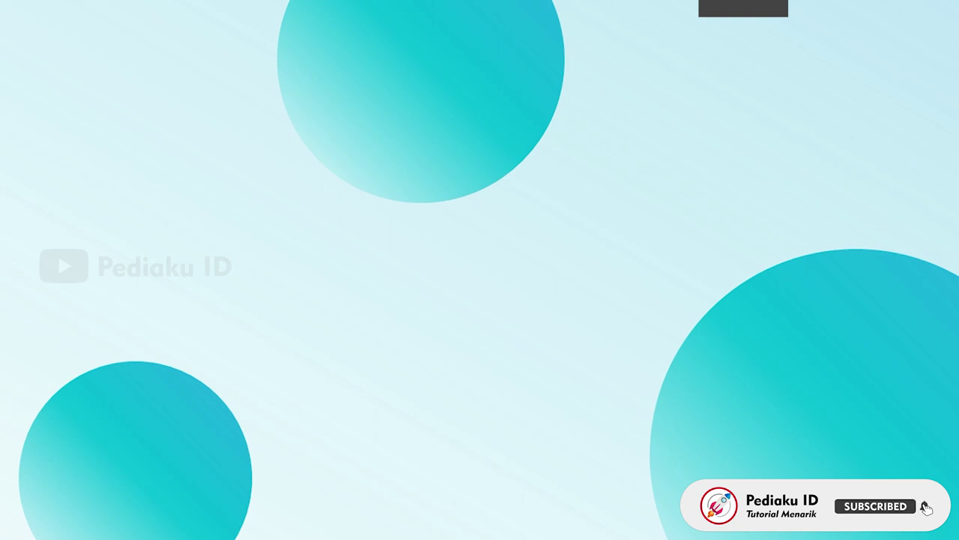
key("Right")
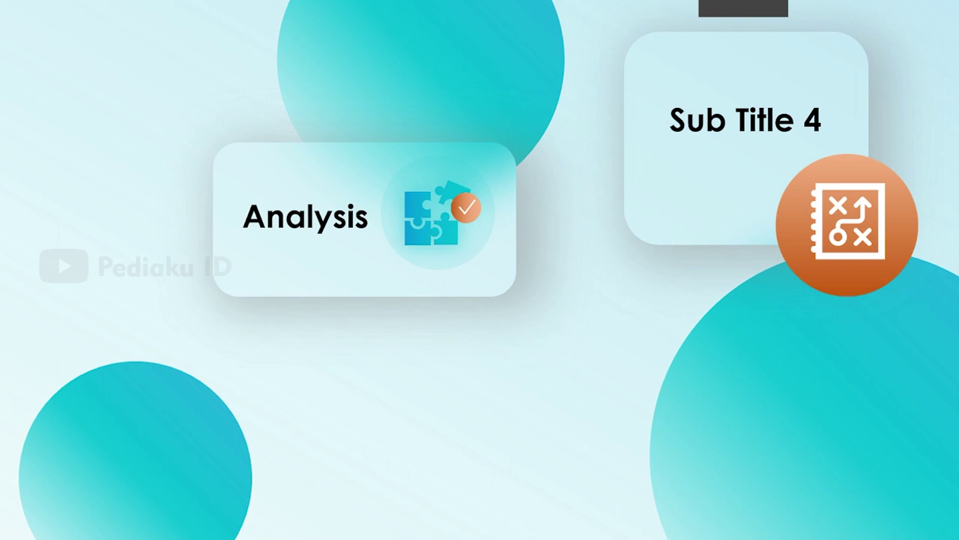
key("Right")
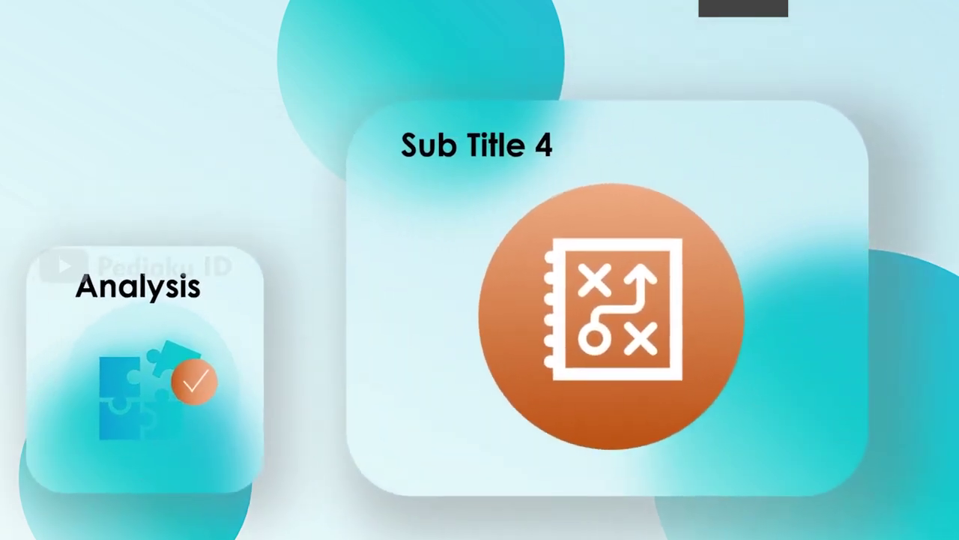
key("Right")
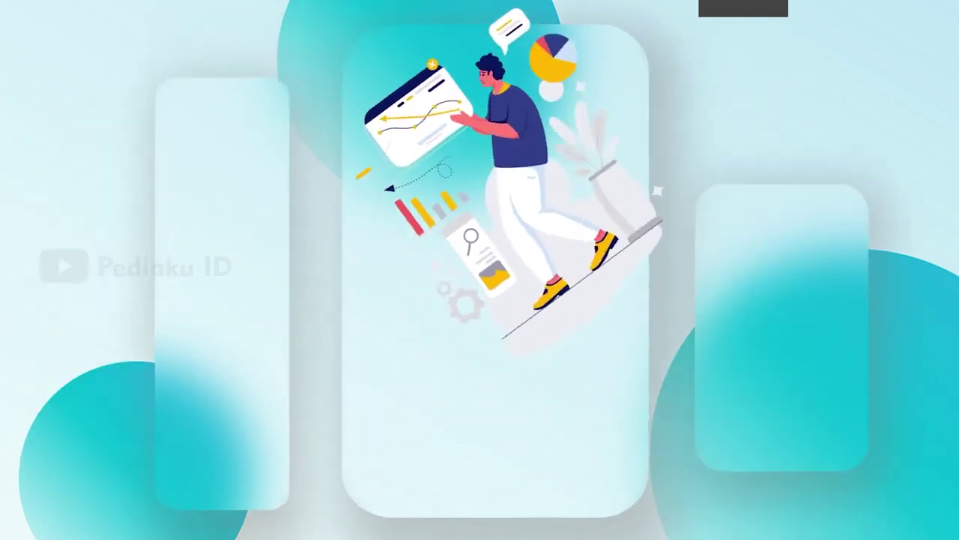
key("Escape")
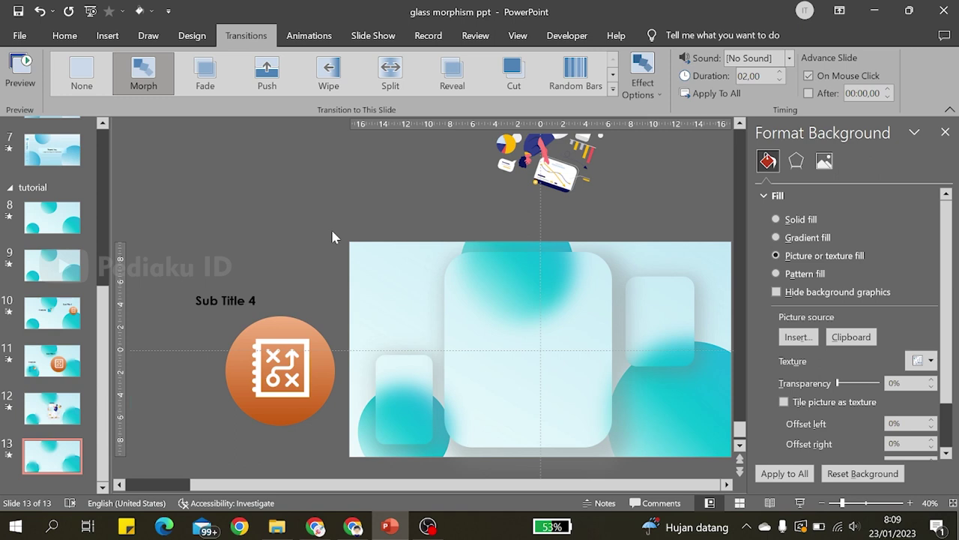
Step: Try shrinking and moving the central glass card, then undo both changes
left_click(450, 295)
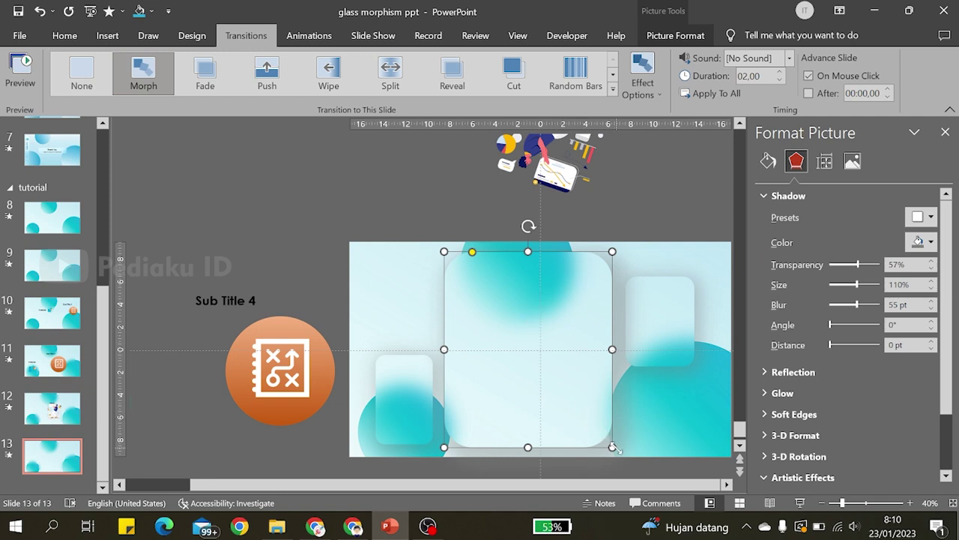
left_click_drag(613, 447, 531, 341)
left_click_drag(472, 278, 413, 264)
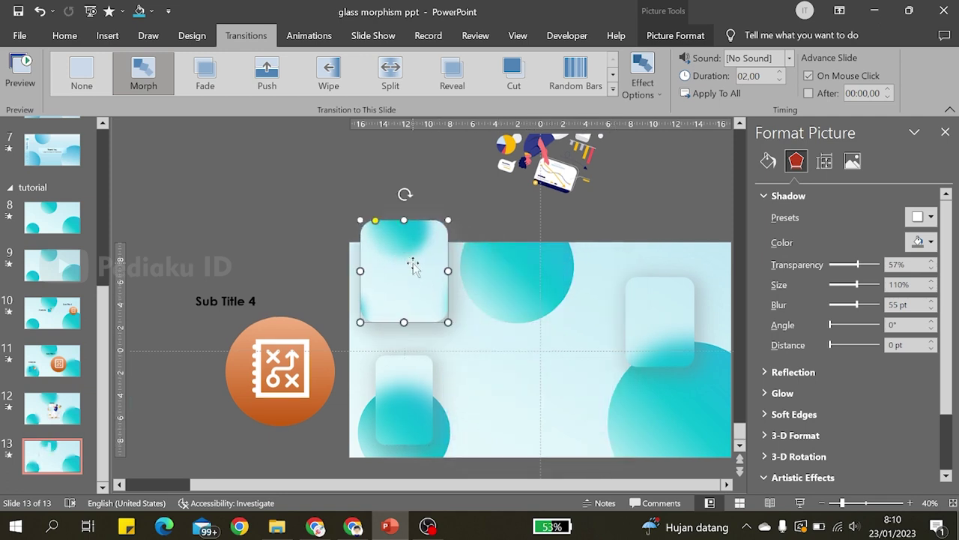
key("ctrl+z")
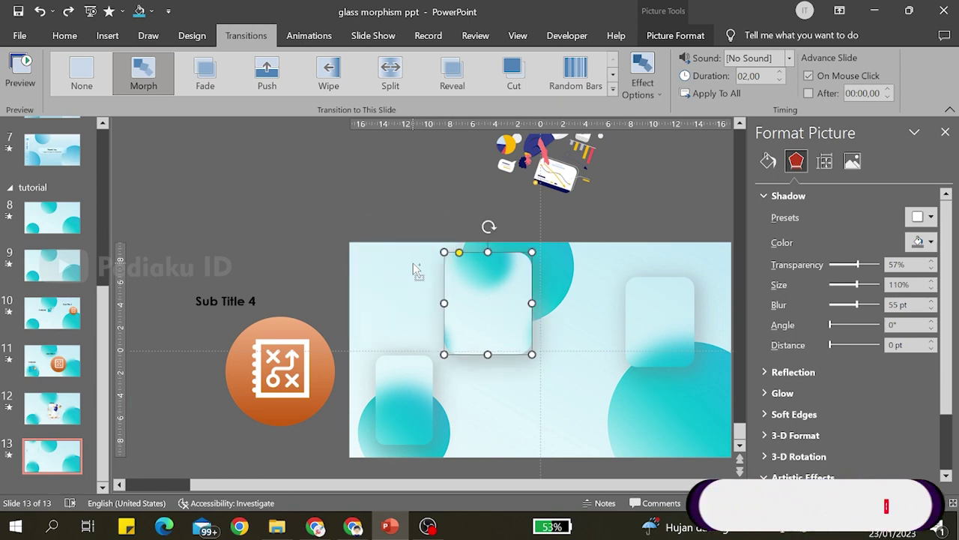
key("ctrl+z")
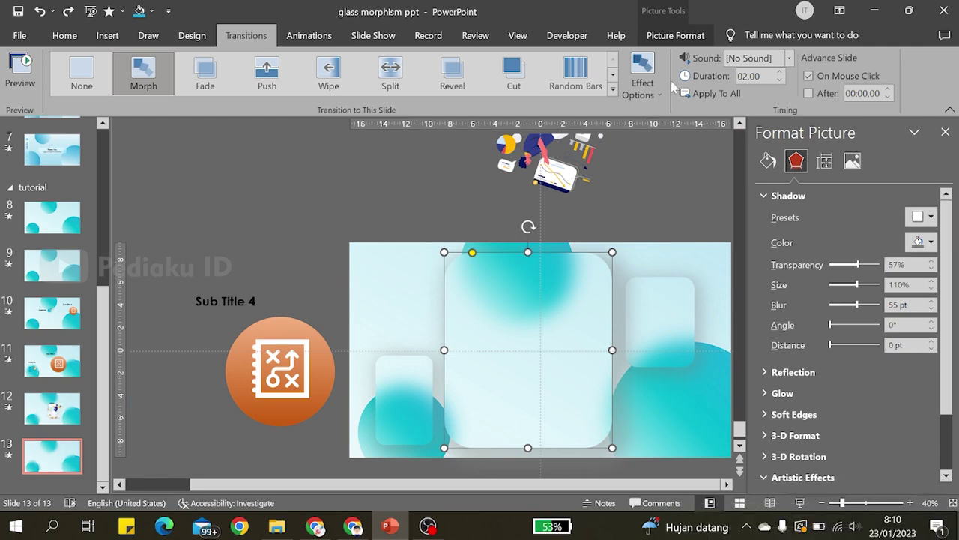
Step: Crop the glass card into a short, wide band about 5.08 × 10.95 cm
left_click(679, 39)
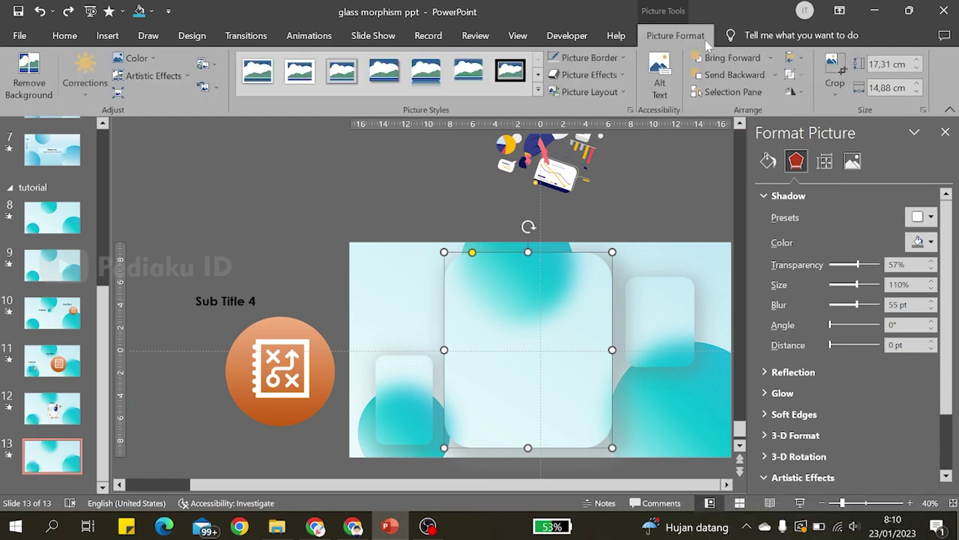
left_click(832, 73)
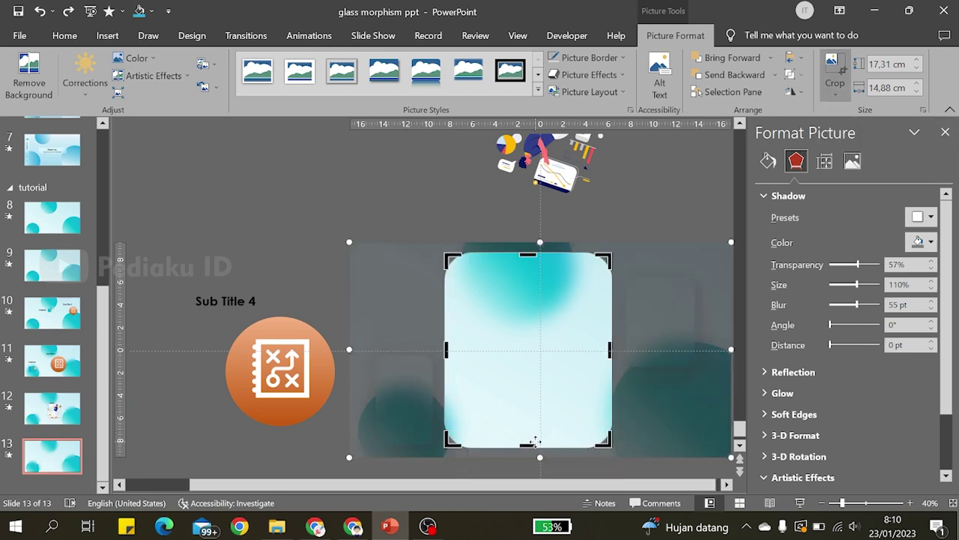
left_click_drag(531, 435, 532, 308)
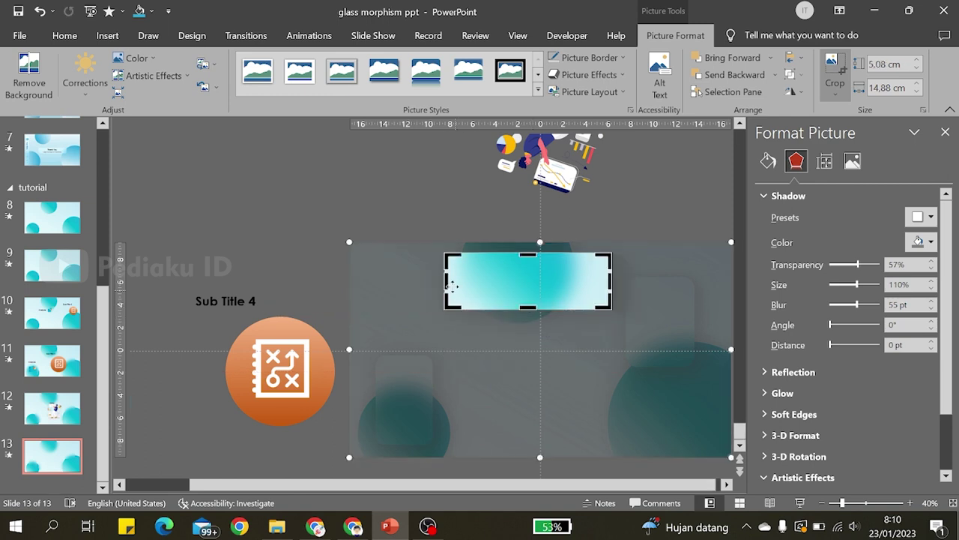
left_click_drag(444, 278, 387, 278)
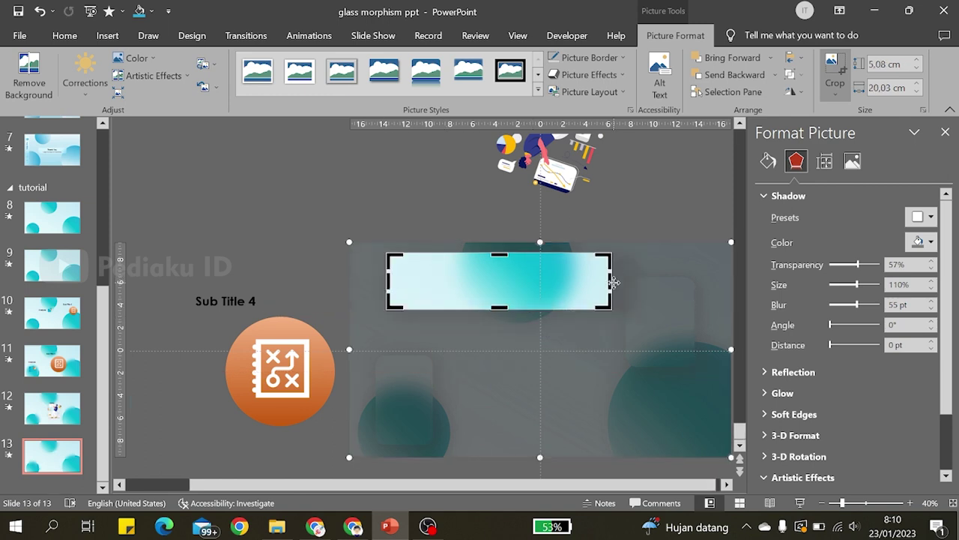
left_click_drag(609, 281, 511, 280)
left_click(463, 200)
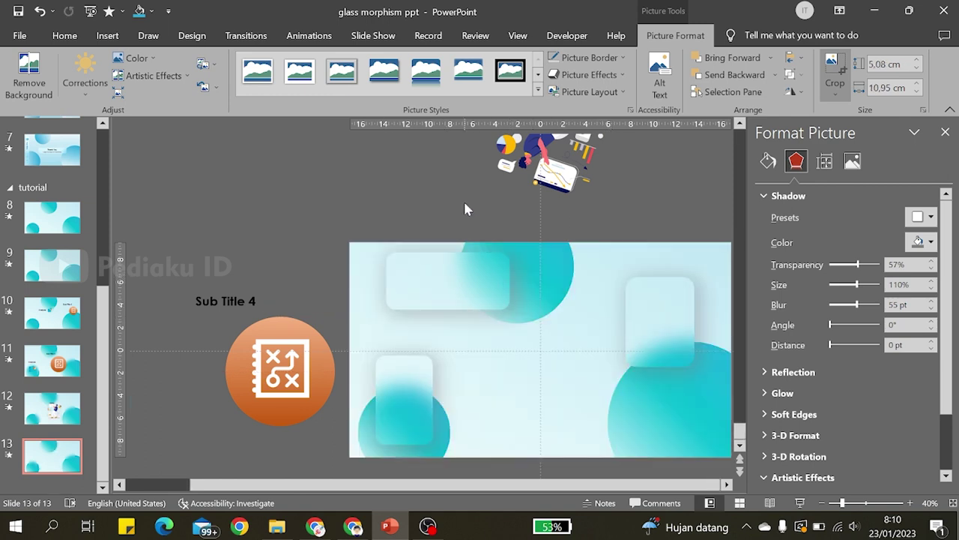
Step: Reselect the cropped glass strip, undo an accidental move, and deselect it
left_click(435, 284)
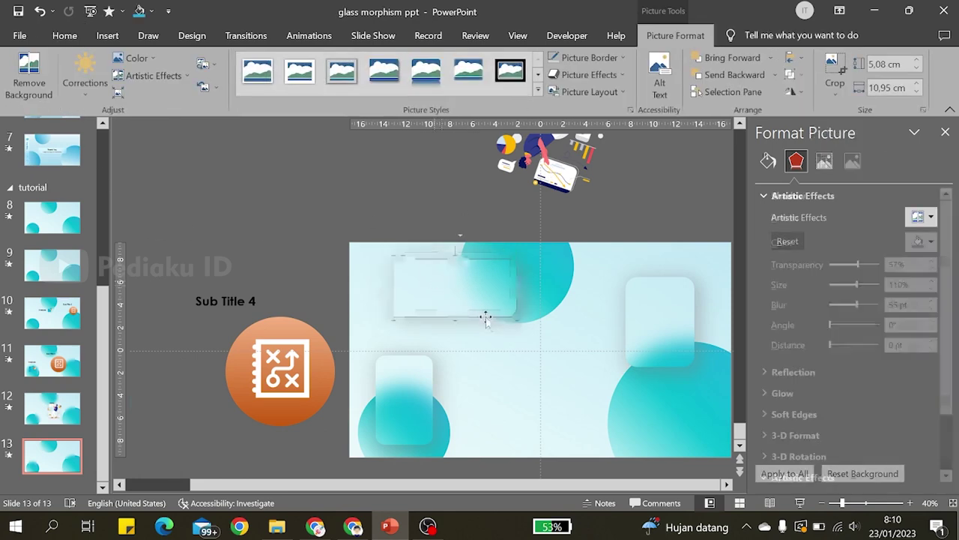
left_click_drag(485, 293, 568, 377)
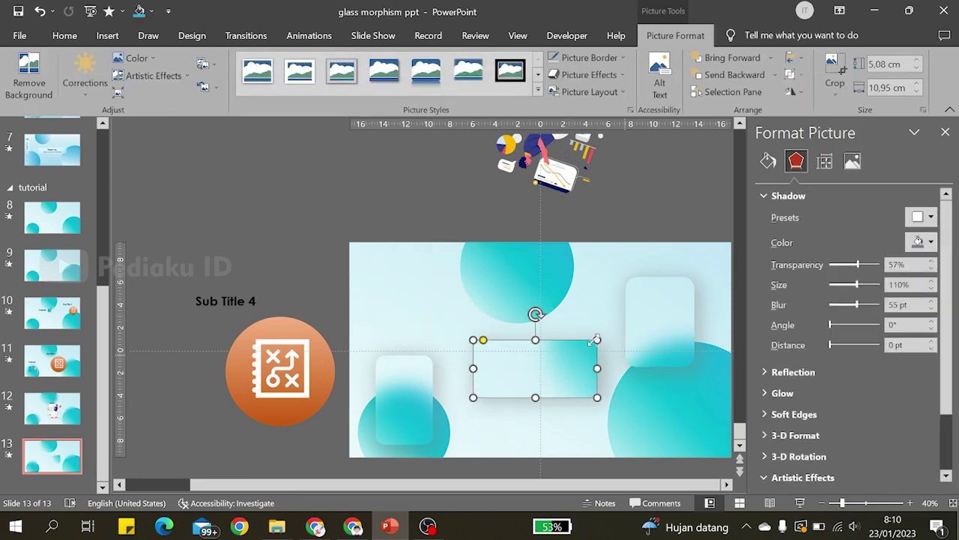
key("ctrl+z")
left_click(401, 200)
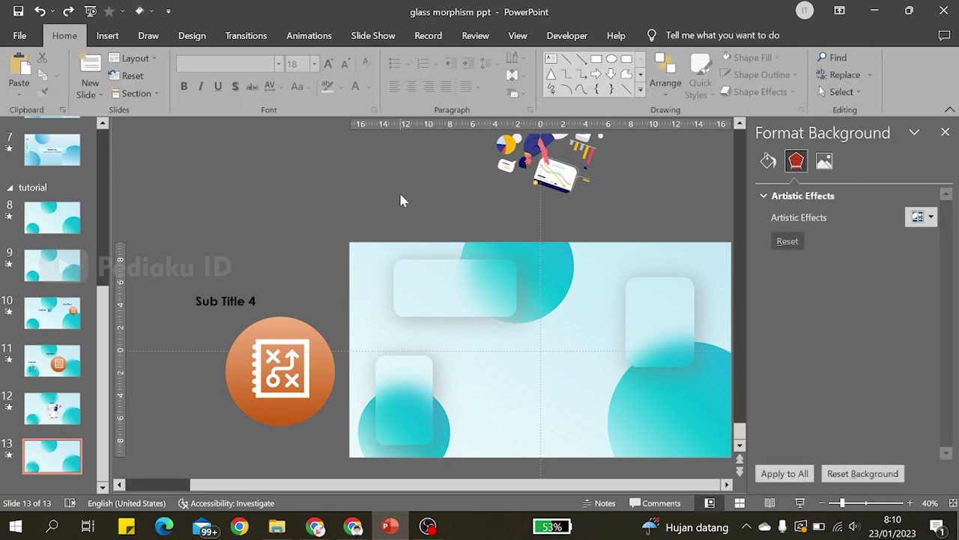
Step: Browse slides 12, 11 and 10 to compare them, ending on slide 10
left_click(76, 417)
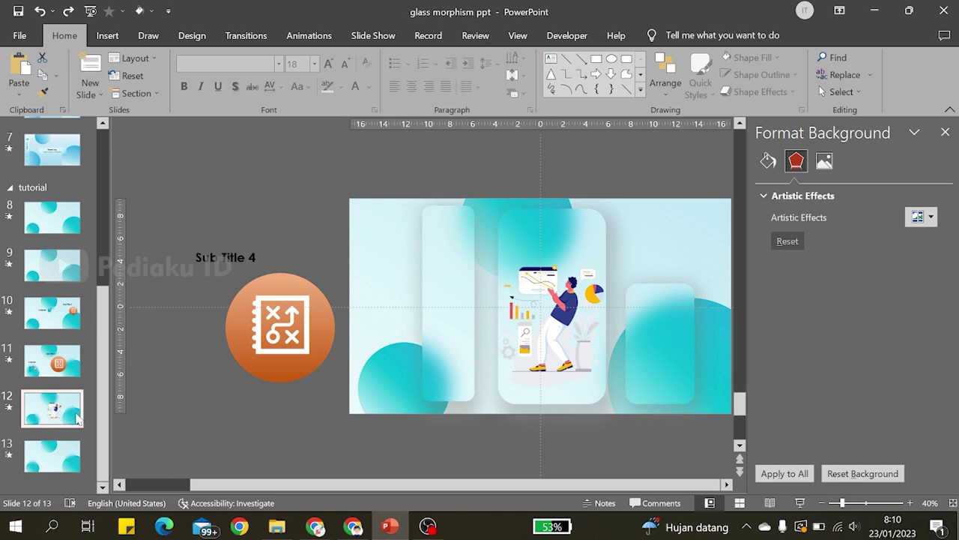
left_click(59, 362)
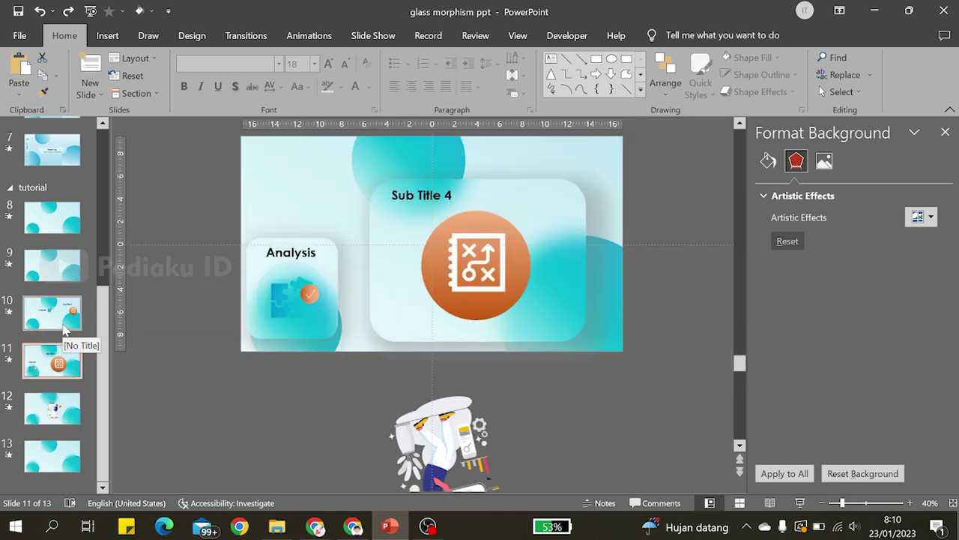
left_click(65, 330)
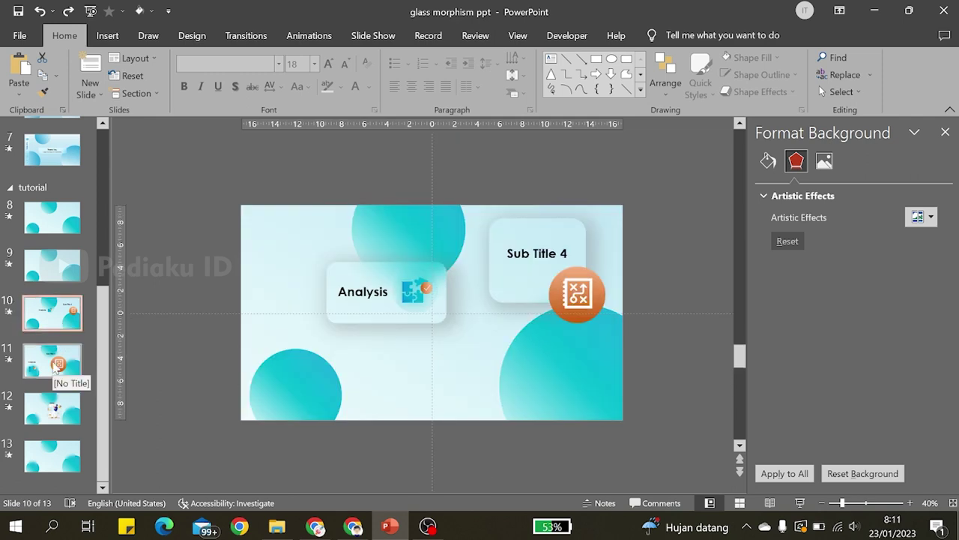
left_click(57, 365)
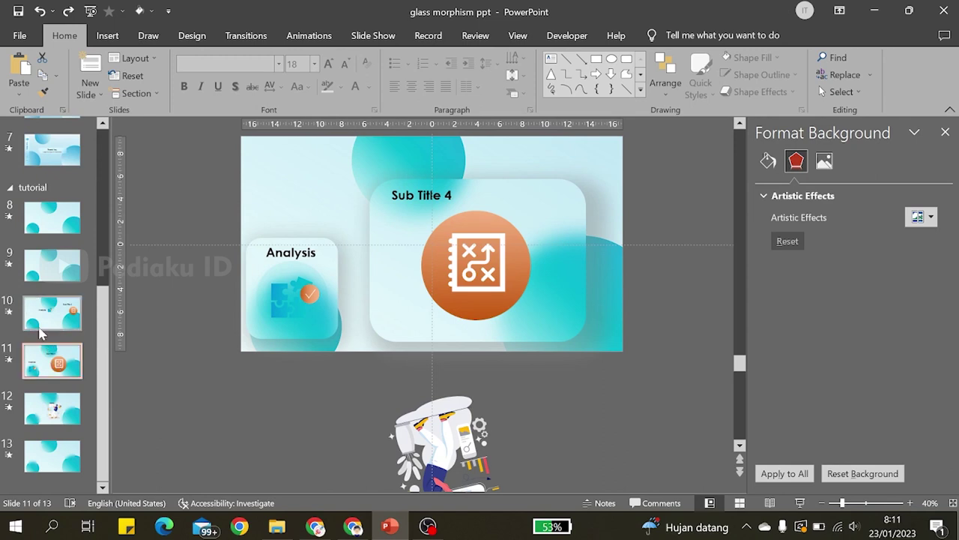
left_click(42, 331)
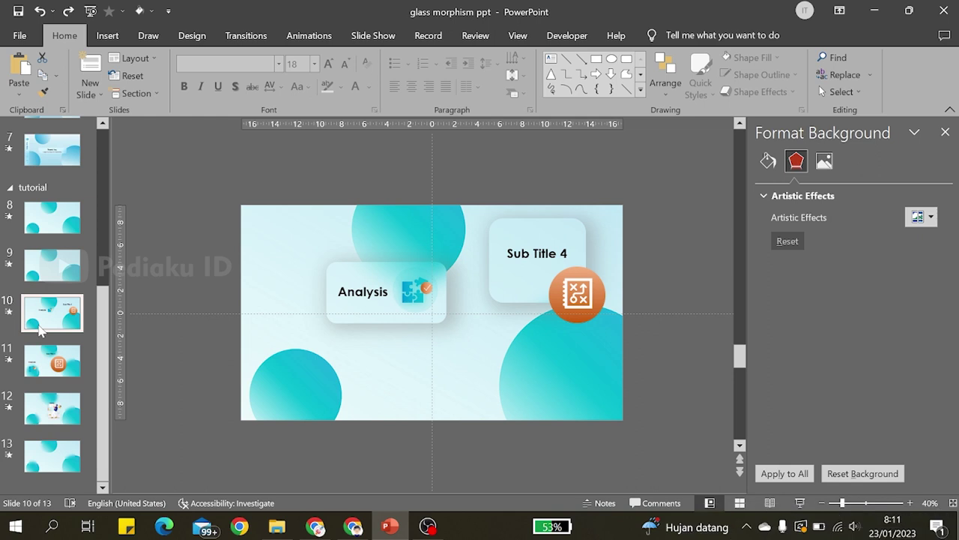
Step: Scroll to the top of the thumbnail pane and browse slides 1 through 6
scroll(41, 330, "up", 2)
scroll(43, 315, "up", 3)
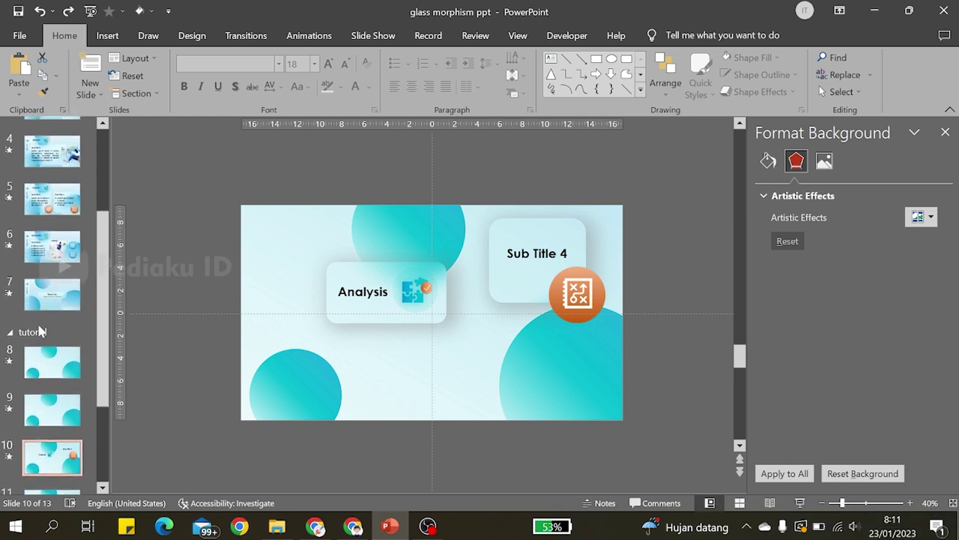
scroll(44, 300, "up", 3)
scroll(46, 284, "up", 1)
left_click(38, 179)
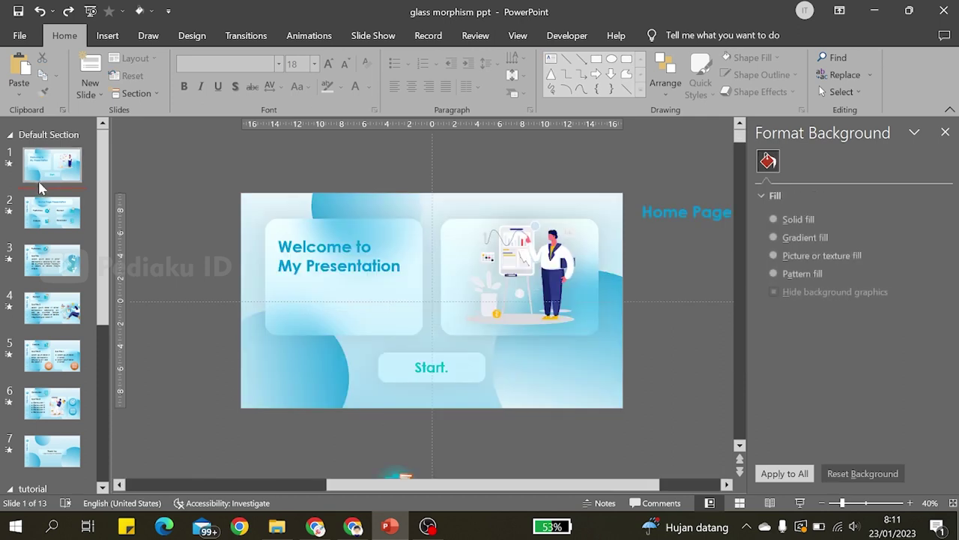
left_click(46, 216)
left_click(69, 270)
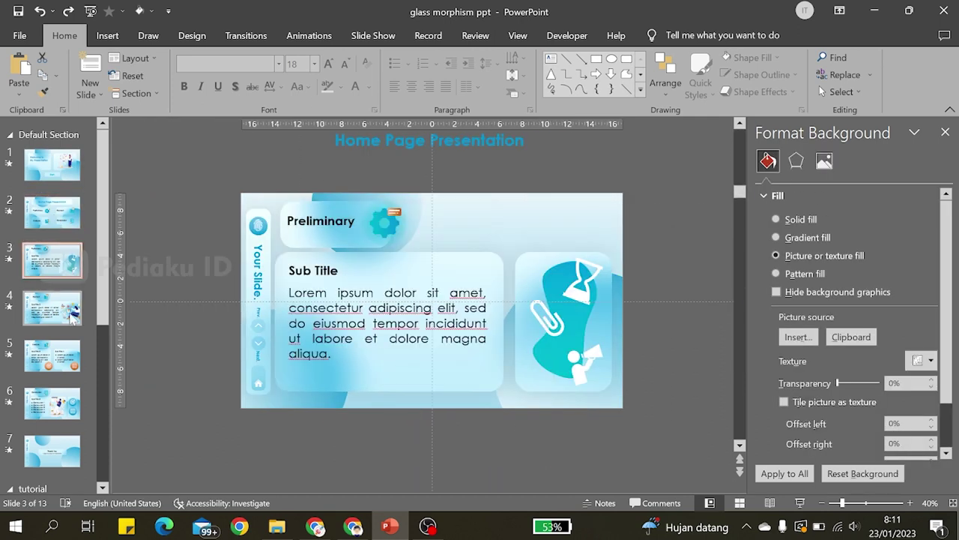
left_click(71, 315)
left_click(60, 354)
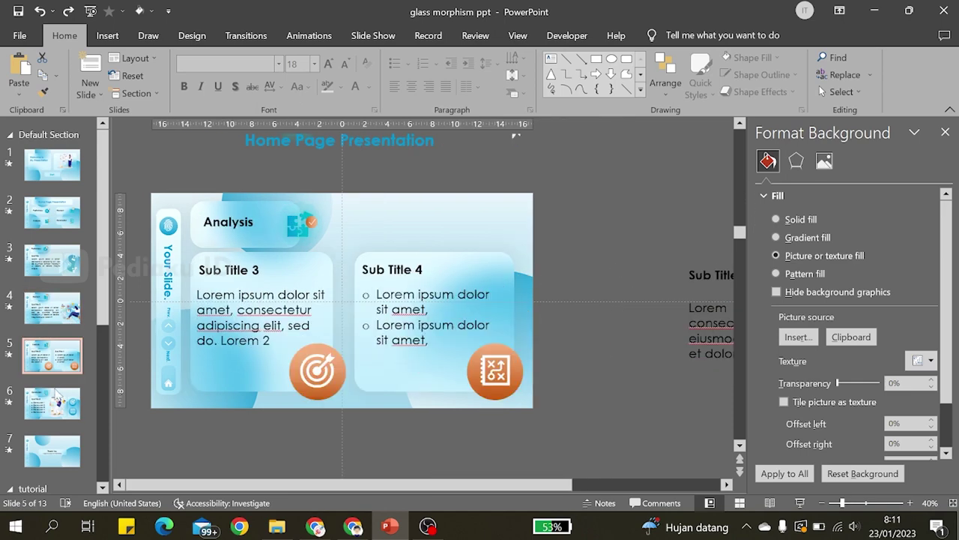
left_click(57, 397)
Step: Step back to slide 1, then browse forward to slide 7, the Thank You slide
scroll(525, 485, "up", 1)
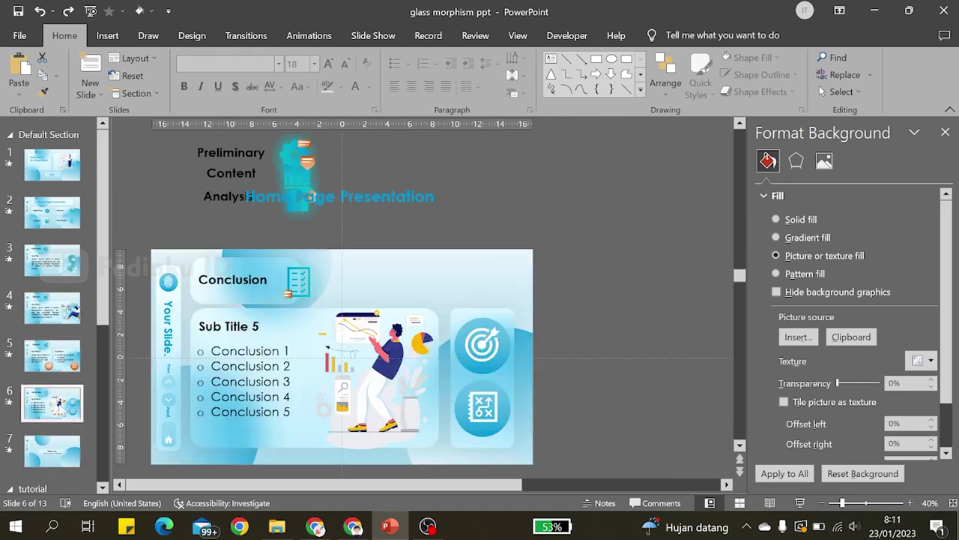
left_click(58, 360)
left_click(57, 309)
left_click(60, 261)
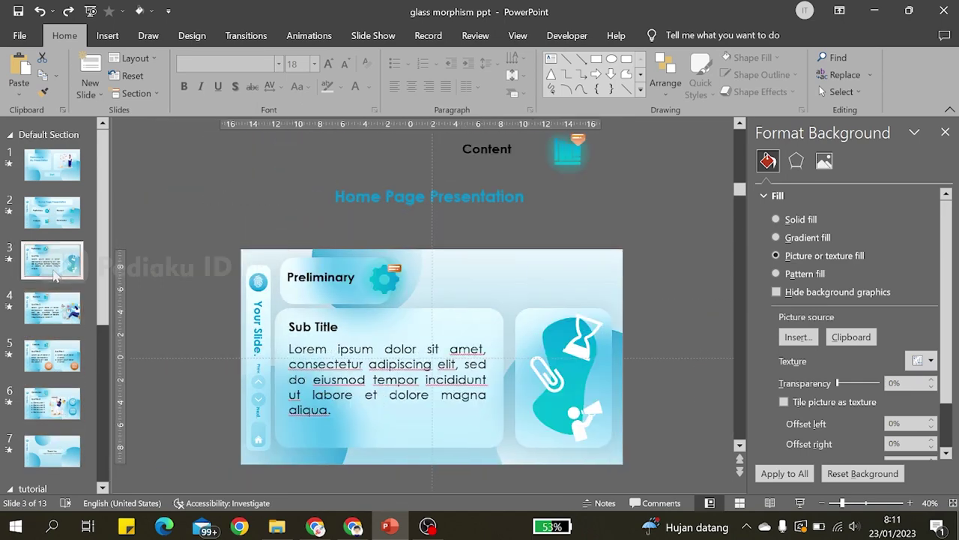
left_click(53, 213)
left_click(53, 165)
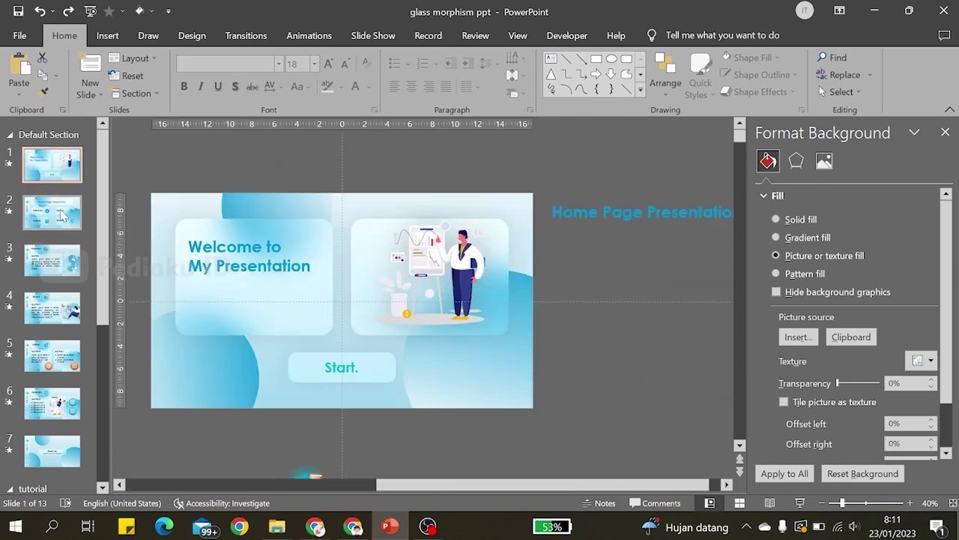
left_click(53, 213)
left_click(60, 261)
left_click(56, 307)
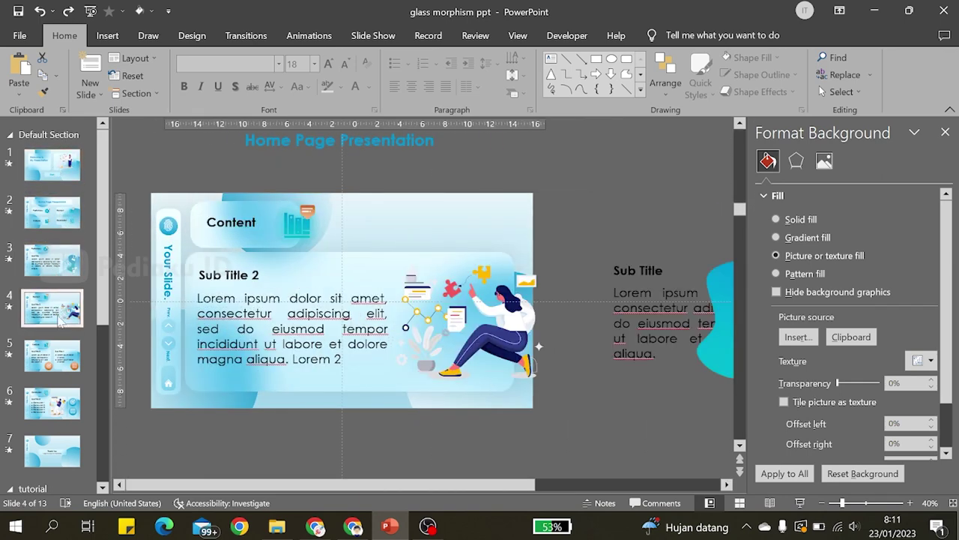
left_click(57, 355)
left_click(52, 403)
left_click(52, 449)
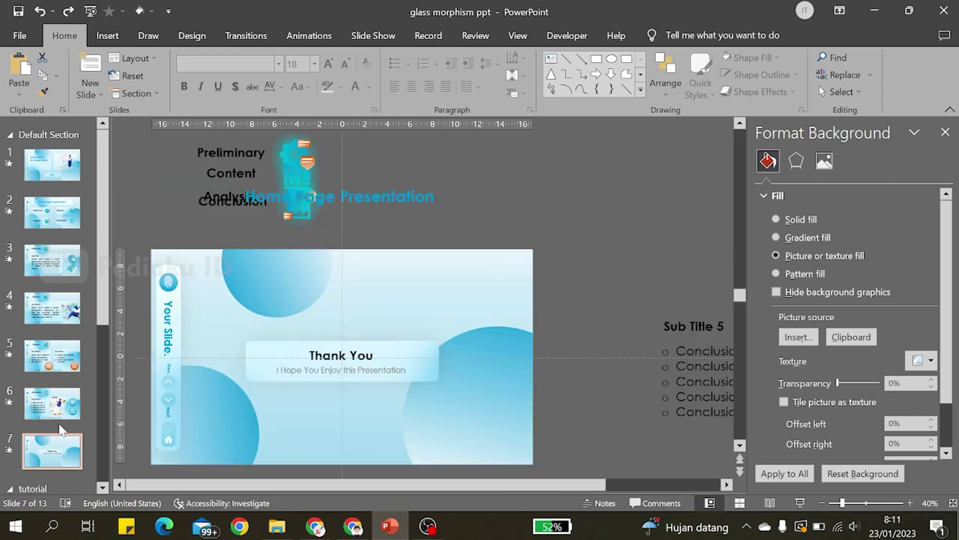
Step: Open slide 8, the three-circle gradient slide starting the tutorial section
scroll(61, 430, "down", 1)
scroll(62, 429, "down", 2)
left_click(53, 326)
scroll(53, 345, "down", 1)
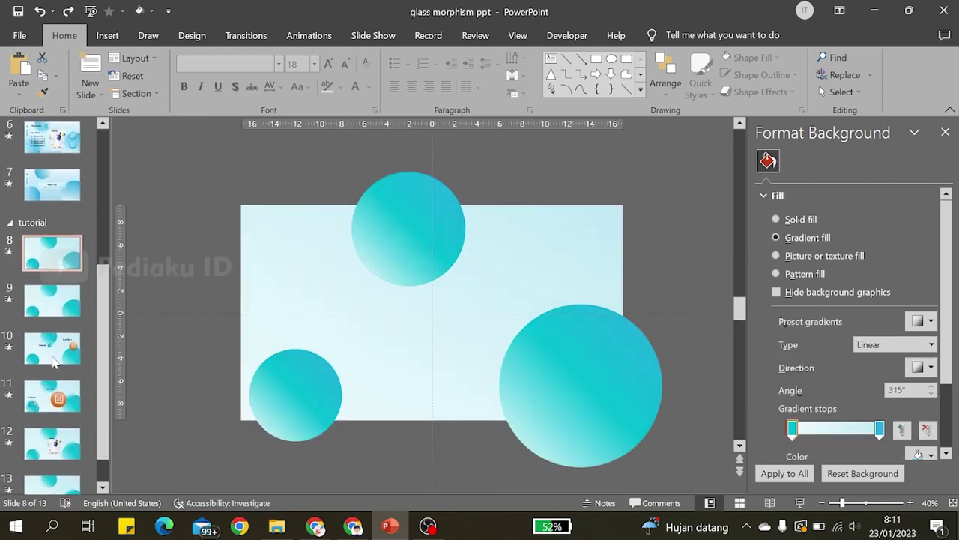